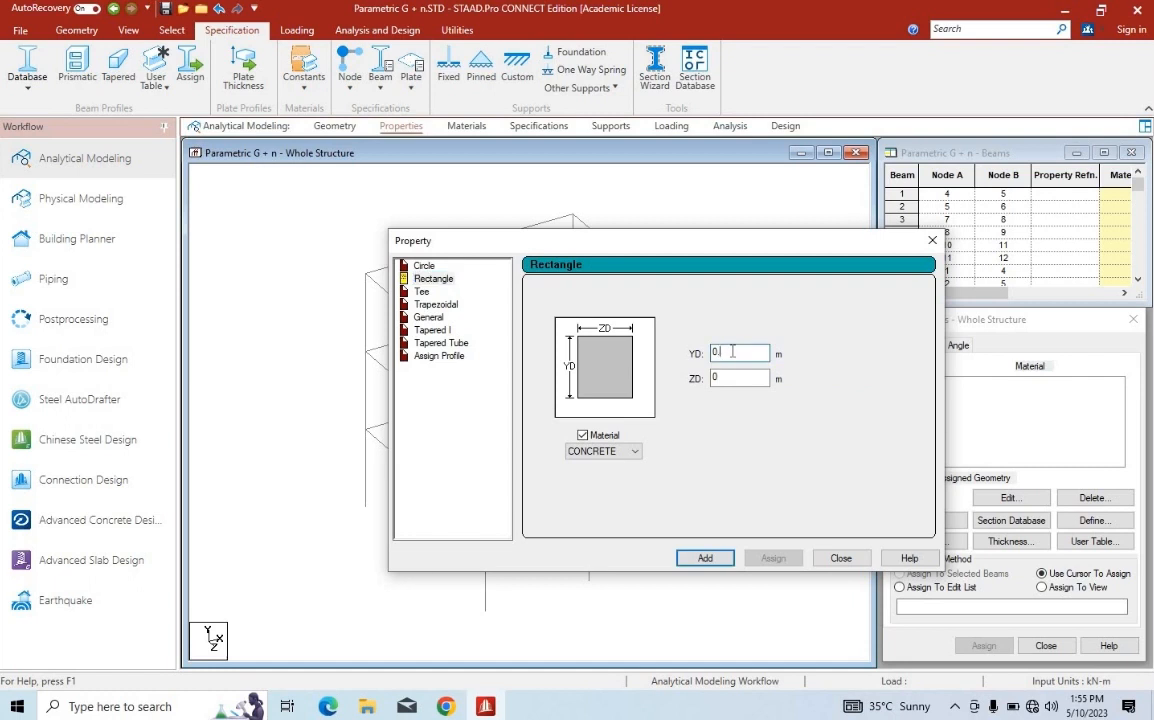
Add a rectangular concrete section with YD 0.35 m and ZD 0.35 m
{"action": "left_click", "coordinate": [738, 376]}
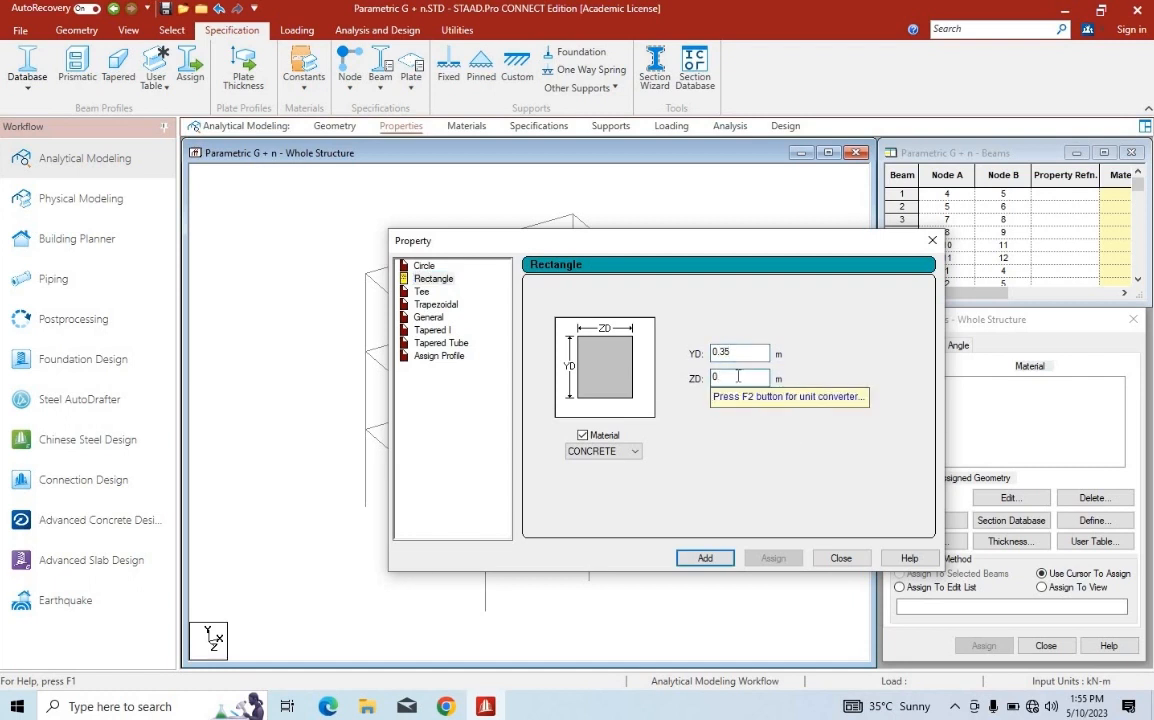
{"action": "type", "text": ".35"}
{"action": "left_click", "coordinate": [705, 557]}
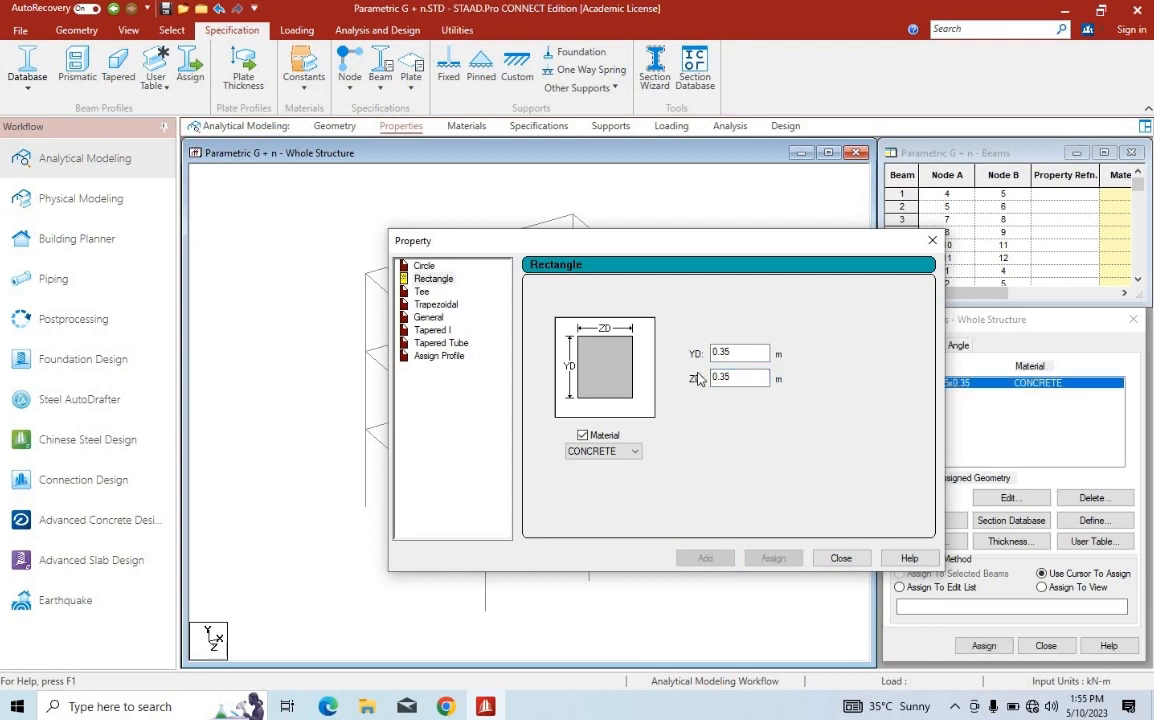
Add a second rectangular concrete section with YD 0.35 m and ZD 0.25 m, and close the property dialog
{"action": "left_click", "coordinate": [760, 379]}
{"action": "key", "text": "BackSpace"}
{"action": "key", "text": "BackSpace"}
{"action": "type", "text": "25"}
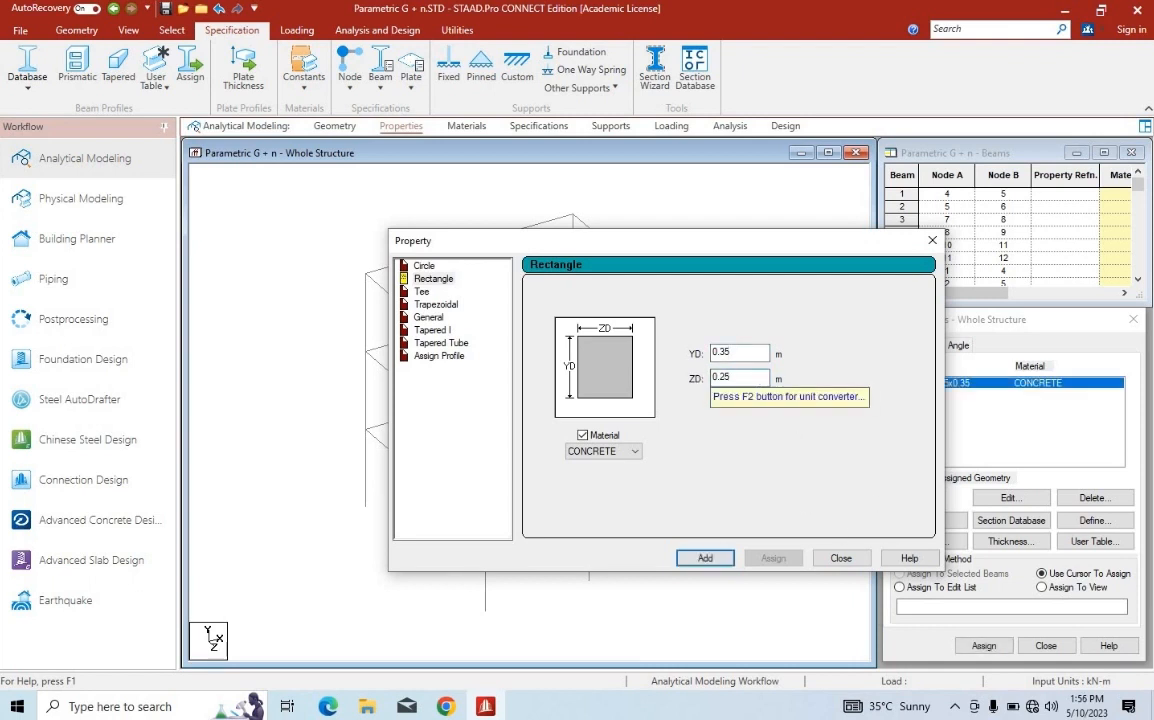
{"action": "left_click", "coordinate": [705, 558]}
{"action": "left_click", "coordinate": [841, 558]}
Assign the Rect 0.35x0.35 section to all columns by selecting the beams parallel to Y
{"action": "left_click", "coordinate": [122, 28]}
{"action": "left_click", "coordinate": [175, 32]}
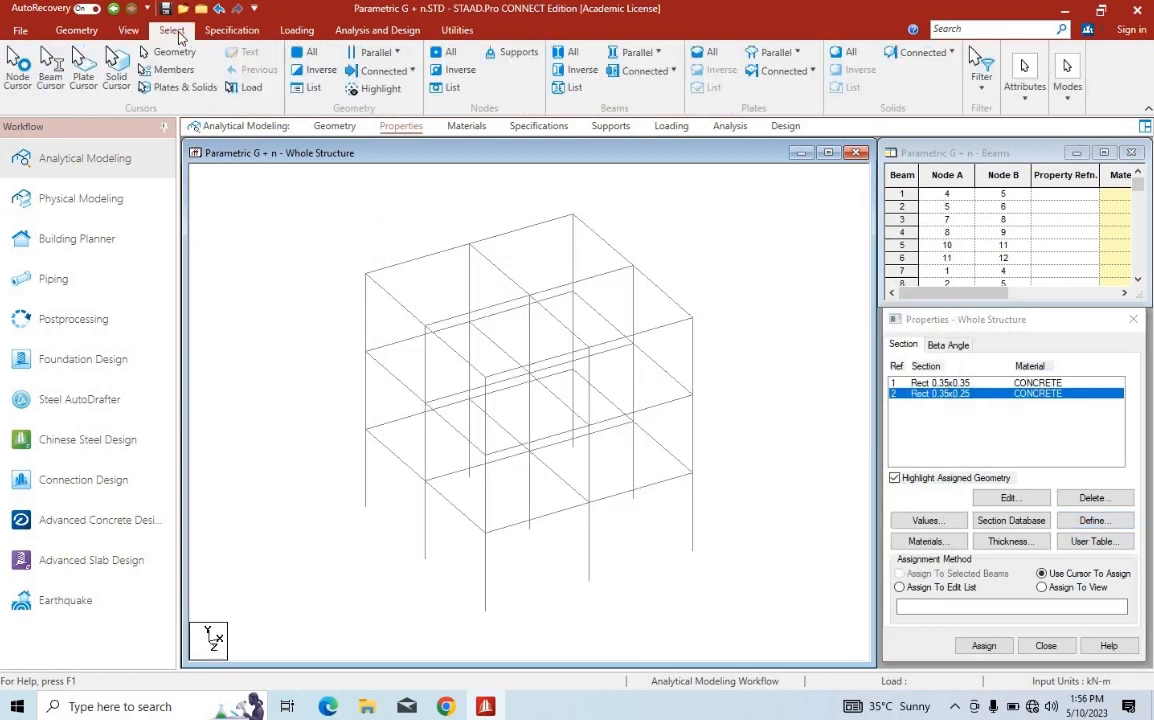
{"action": "left_click", "coordinate": [630, 53]}
{"action": "left_click", "coordinate": [640, 95]}
{"action": "left_click", "coordinate": [936, 383]}
{"action": "left_click", "coordinate": [638, 53]}
{"action": "left_click", "coordinate": [640, 96]}
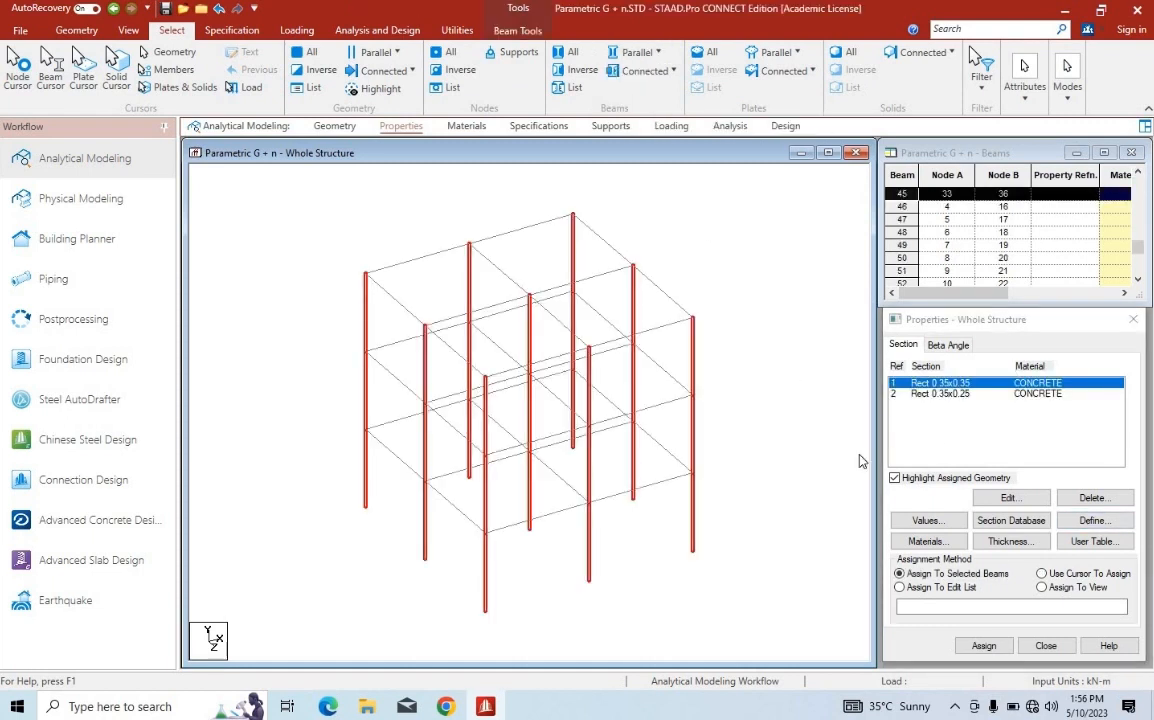
{"action": "left_click", "coordinate": [984, 645]}
{"action": "left_click", "coordinate": [1025, 527]}
Assign the Rect 0.35x0.25 section to all horizontal beams by selecting those parallel to X and Z
{"action": "left_click", "coordinate": [638, 53]}
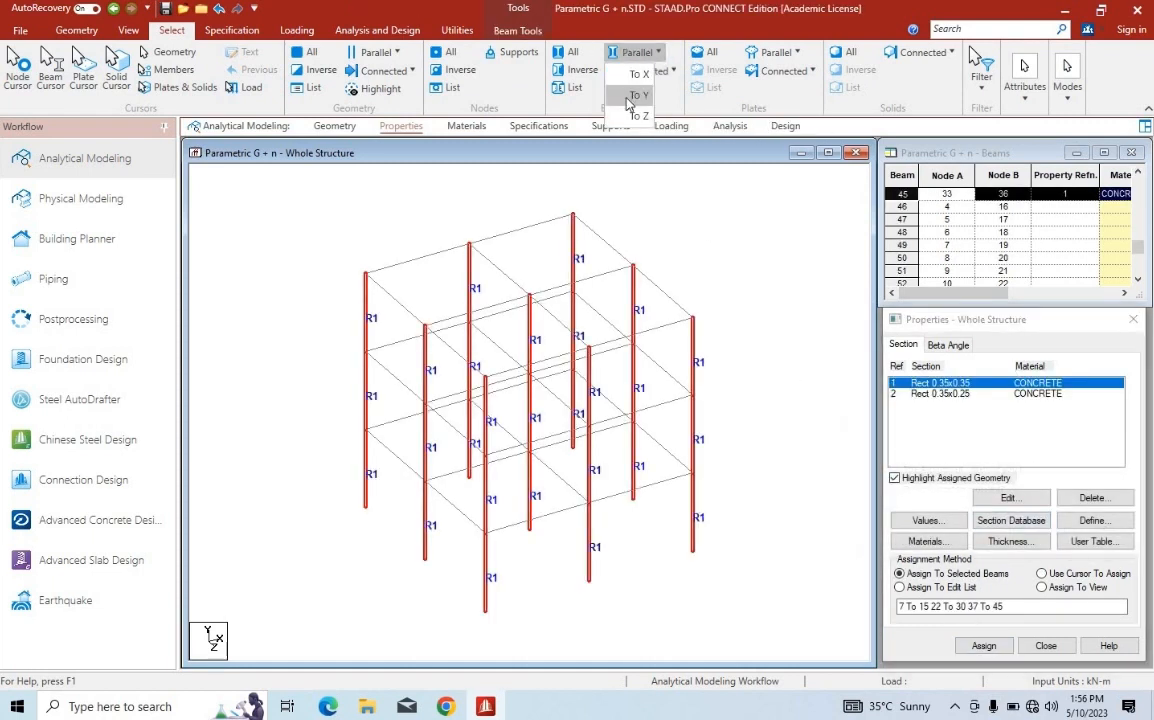
{"action": "left_click", "coordinate": [629, 98]}
{"action": "left_click", "coordinate": [648, 54]}
{"action": "left_click", "coordinate": [639, 75]}
{"action": "left_click", "coordinate": [639, 55]}
{"action": "left_click", "coordinate": [639, 116]}
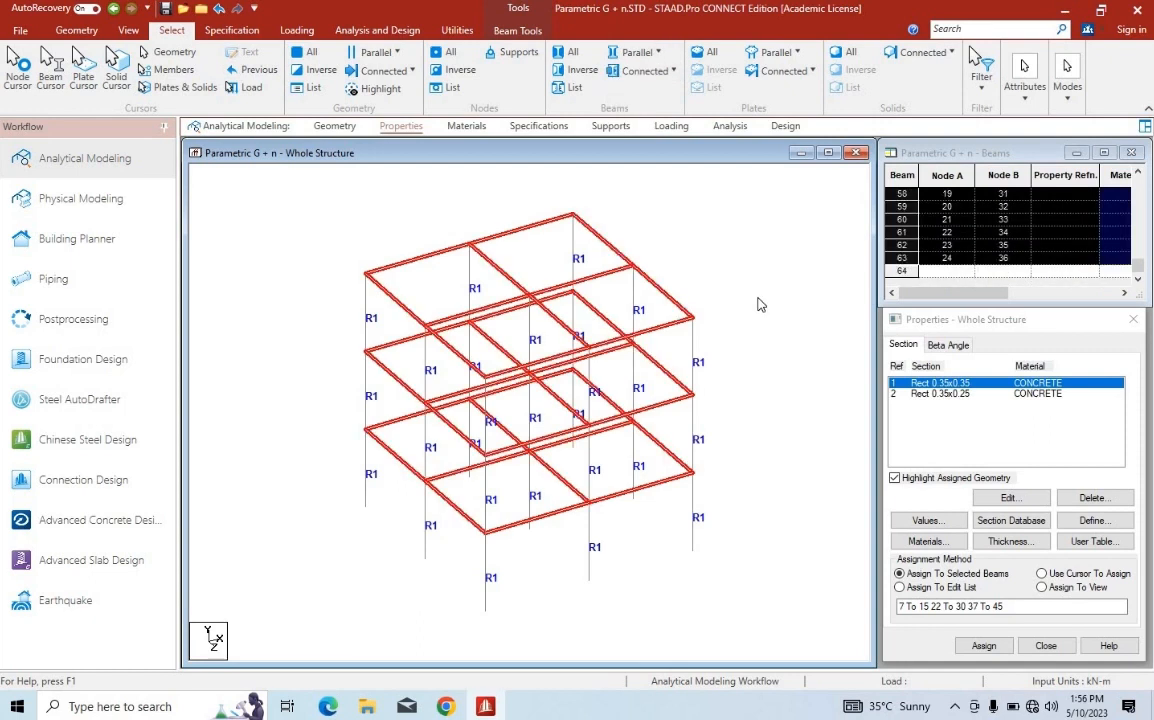
{"action": "left_click", "coordinate": [936, 393]}
{"action": "left_click", "coordinate": [638, 53]}
{"action": "left_click", "coordinate": [639, 75]}
{"action": "left_click", "coordinate": [639, 55]}
{"action": "left_click", "coordinate": [639, 116]}
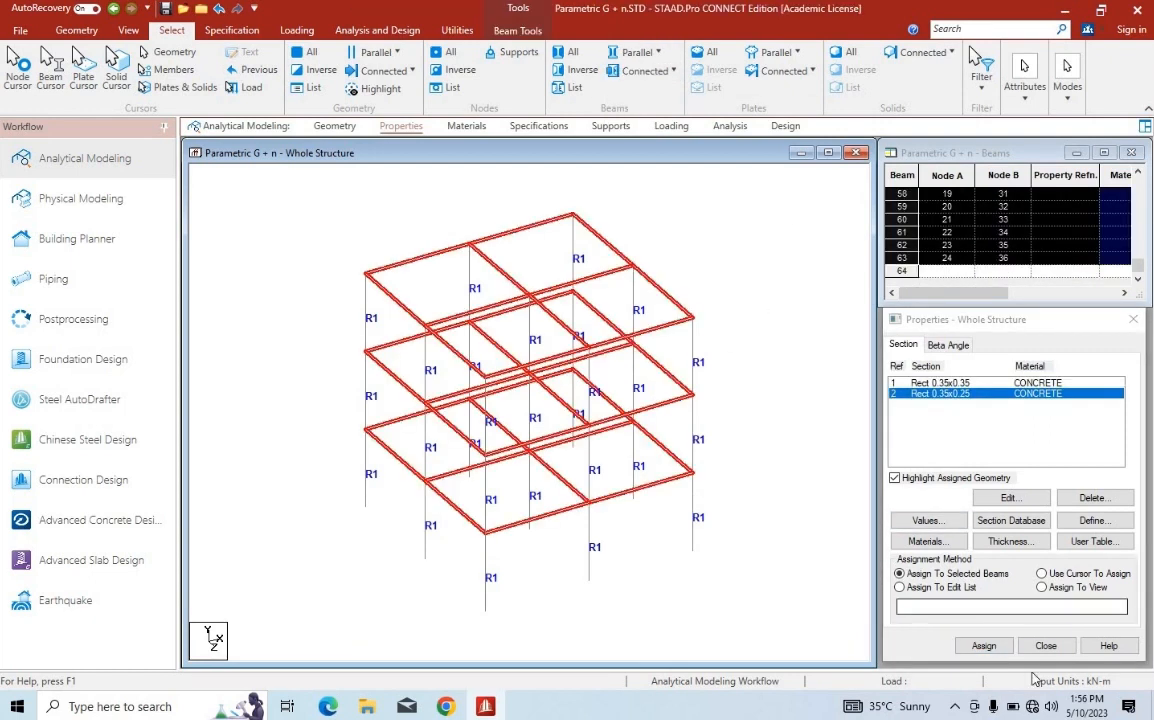
{"action": "left_click", "coordinate": [984, 645]}
{"action": "left_click", "coordinate": [988, 449]}
{"action": "left_click", "coordinate": [582, 180]}
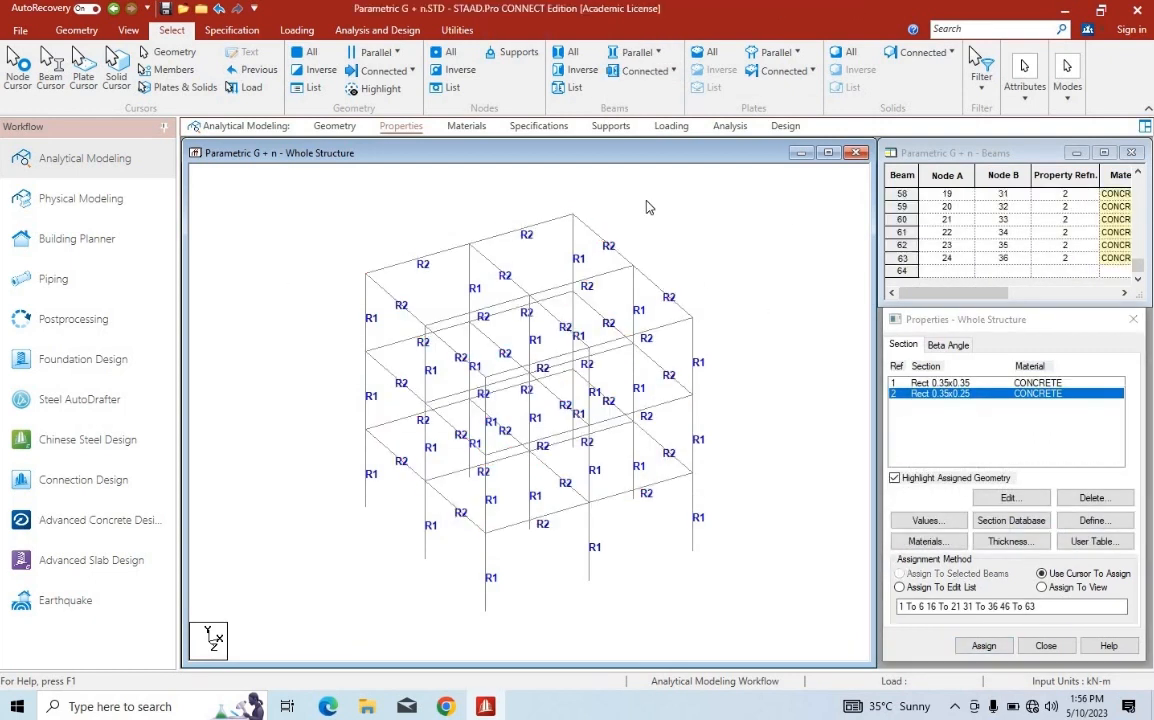
Inspect the frame's sections in a rotated 3D rendering and close the rendered view
{"action": "left_click", "coordinate": [127, 30]}
{"action": "left_click", "coordinate": [930, 65]}
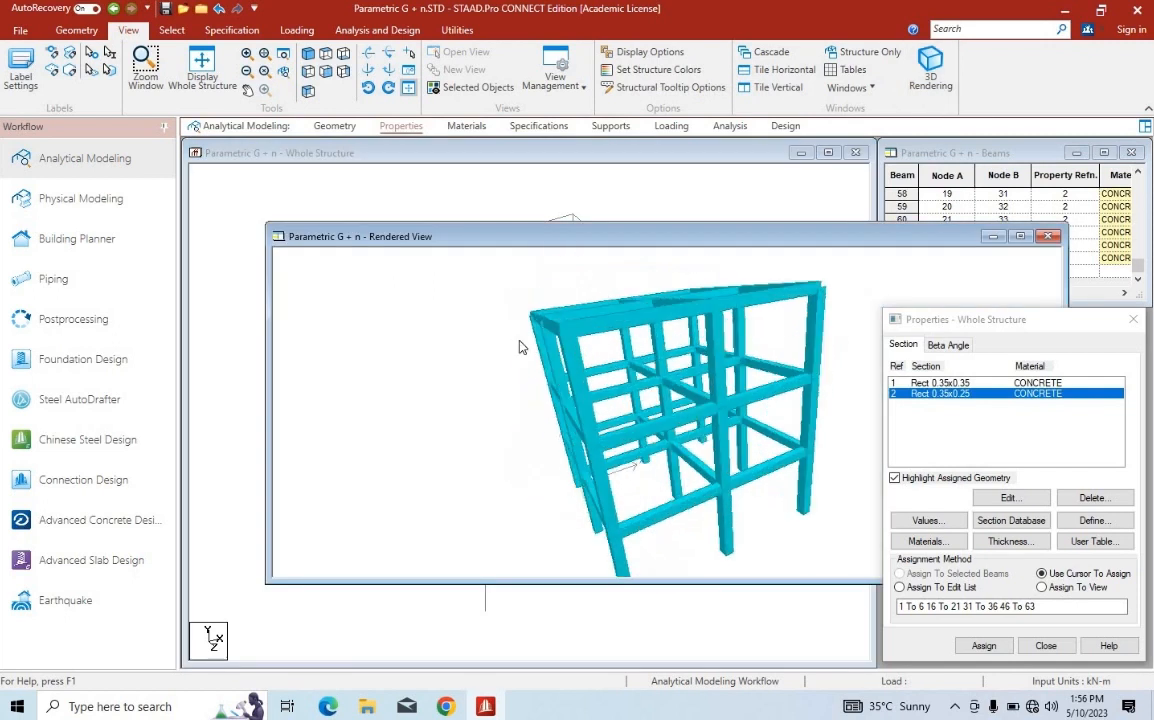
{"action": "left_click_drag", "start_coordinate": [519, 347], "coordinate": [955, 225]}
{"action": "left_click", "coordinate": [1047, 236]}
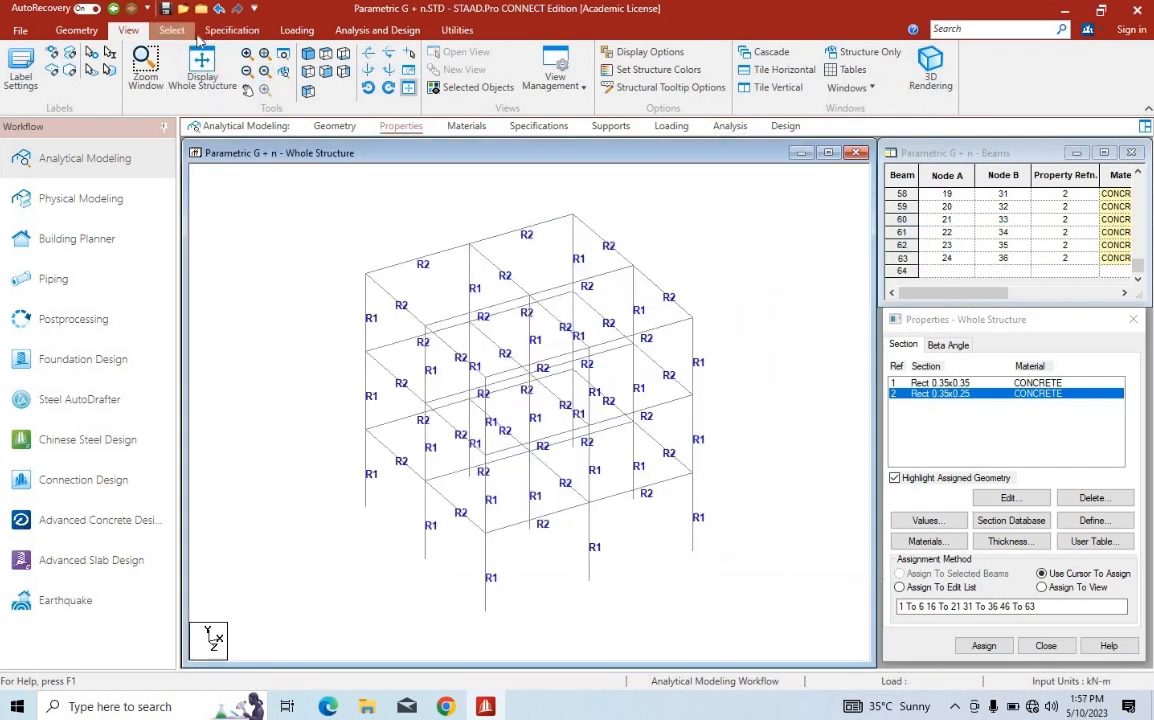
Go to the support settings and create a fixed support
{"action": "left_click", "coordinate": [466, 126]}
{"action": "left_click", "coordinate": [538, 126]}
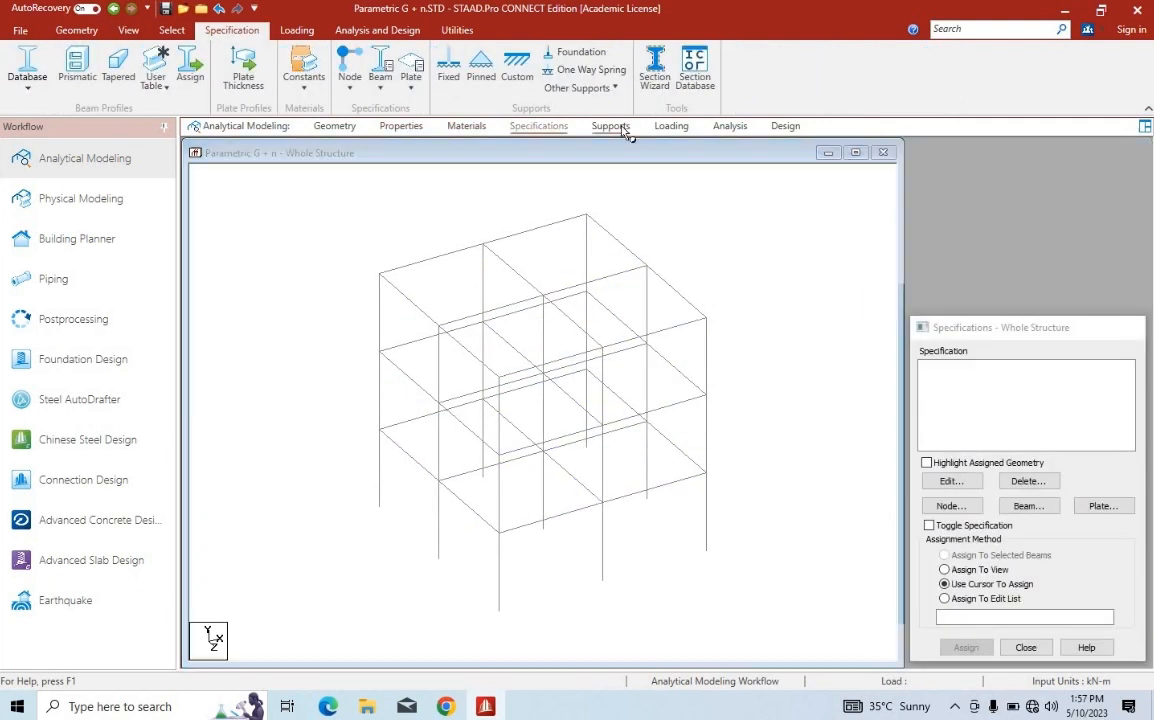
{"action": "left_click", "coordinate": [610, 126]}
{"action": "left_click", "coordinate": [964, 531]}
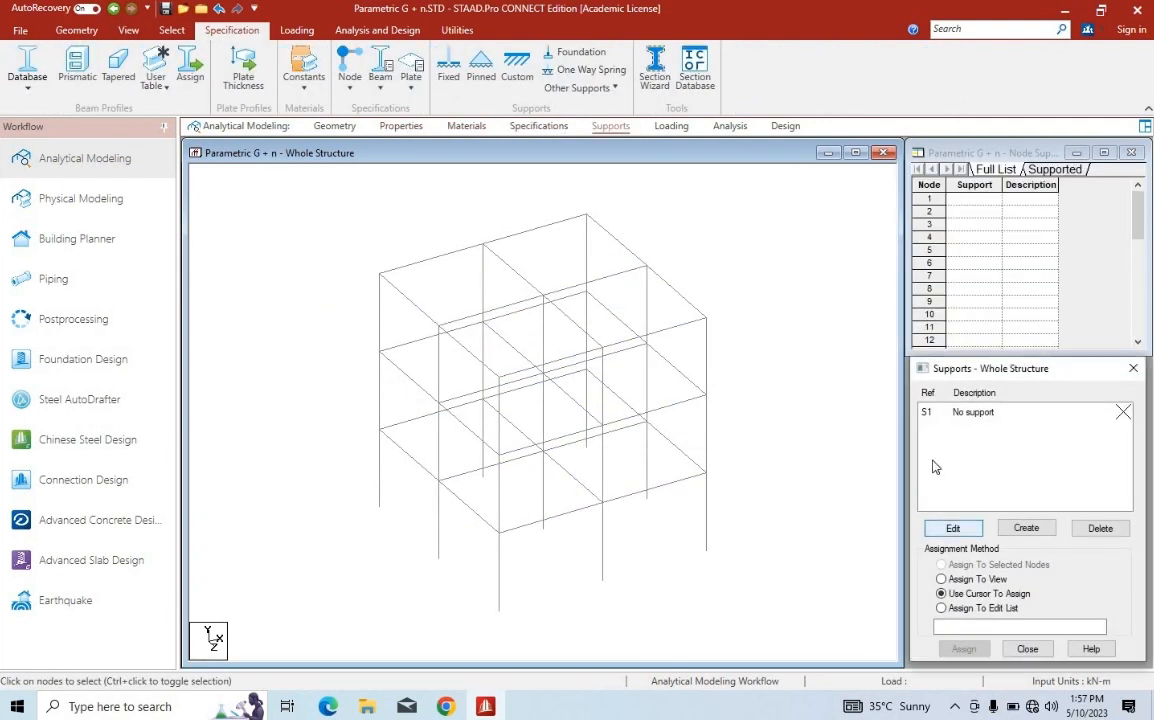
{"action": "left_click", "coordinate": [1026, 528]}
{"action": "left_click", "coordinate": [920, 669]}
Assign Support 2 to the nine column base nodes using the cursor
{"action": "left_click", "coordinate": [970, 428]}
{"action": "left_click", "coordinate": [964, 649]}
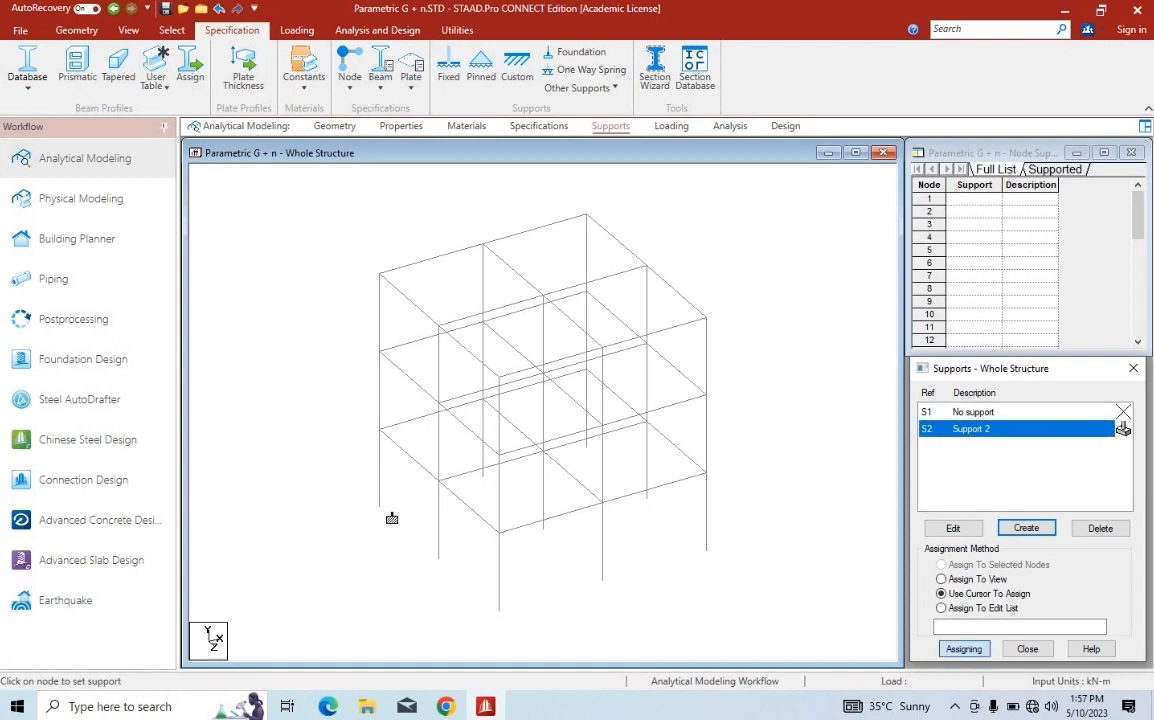
{"action": "left_click", "coordinate": [379, 507]}
{"action": "left_click", "coordinate": [438, 559]}
{"action": "left_click", "coordinate": [498, 611]}
{"action": "left_click", "coordinate": [603, 581]}
{"action": "left_click", "coordinate": [543, 530]}
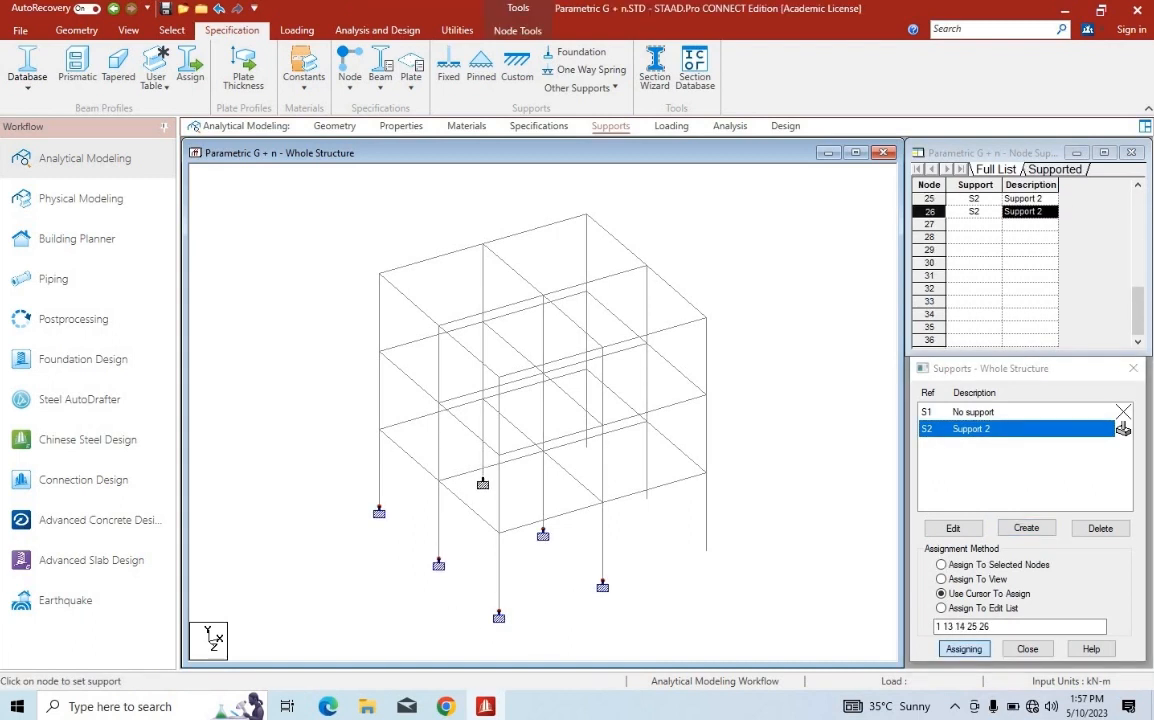
{"action": "left_click", "coordinate": [483, 478]}
{"action": "left_click", "coordinate": [586, 448]}
{"action": "left_click", "coordinate": [646, 500]}
{"action": "left_click", "coordinate": [706, 556]}
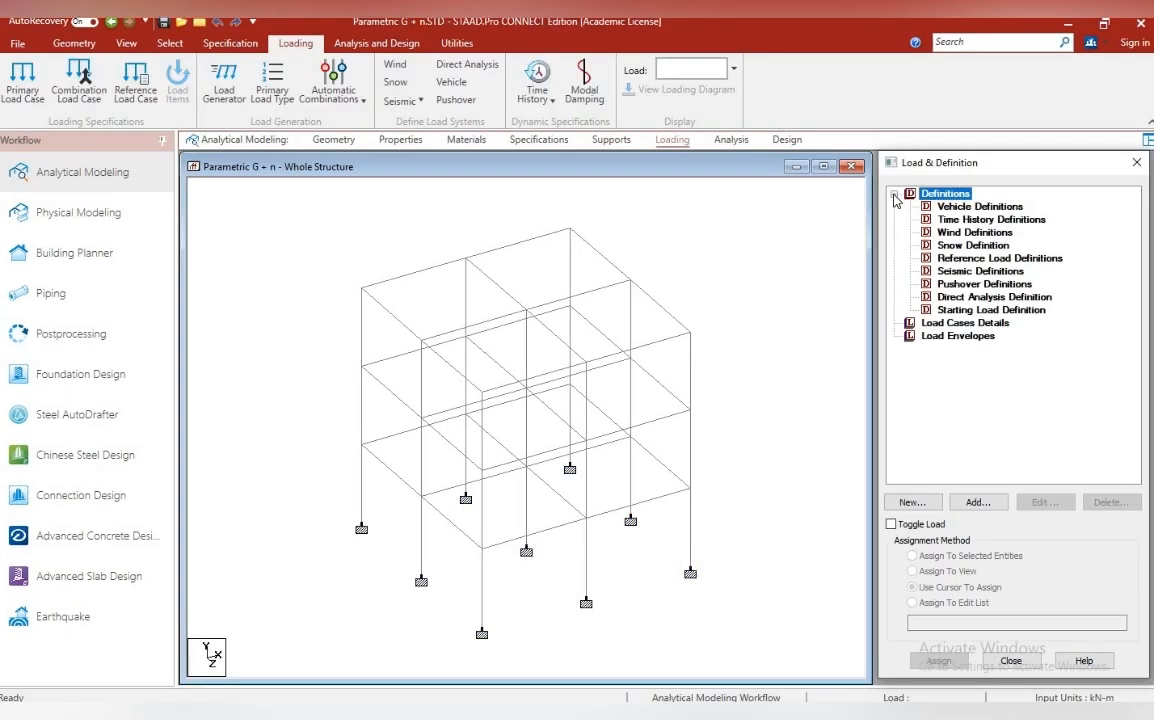
Start a seismic definition of type Indian IS 1893 (Part 1):2016 and open its parameter generator
{"action": "left_click", "coordinate": [978, 502]}
{"action": "left_click", "coordinate": [628, 284]}
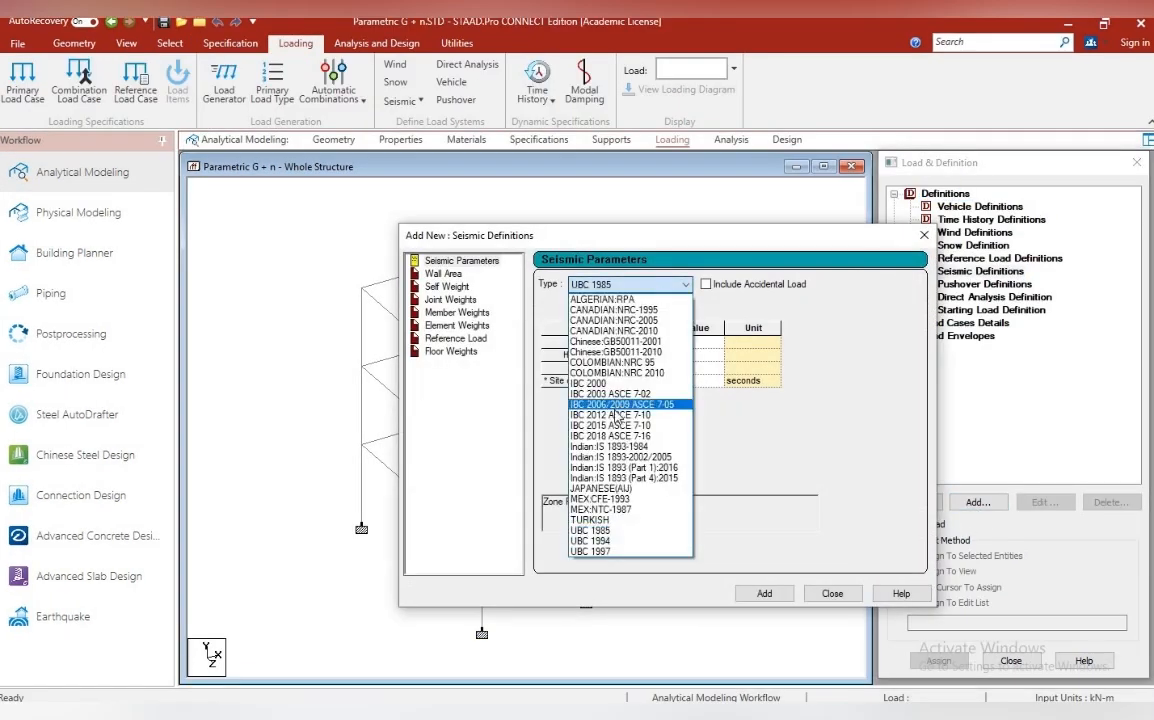
{"action": "left_click", "coordinate": [575, 425]}
{"action": "left_click", "coordinate": [763, 307]}
Define the seismic zone factor by city and choose Ludhiana
{"action": "left_click", "coordinate": [581, 314]}
{"action": "left_click", "coordinate": [578, 325]}
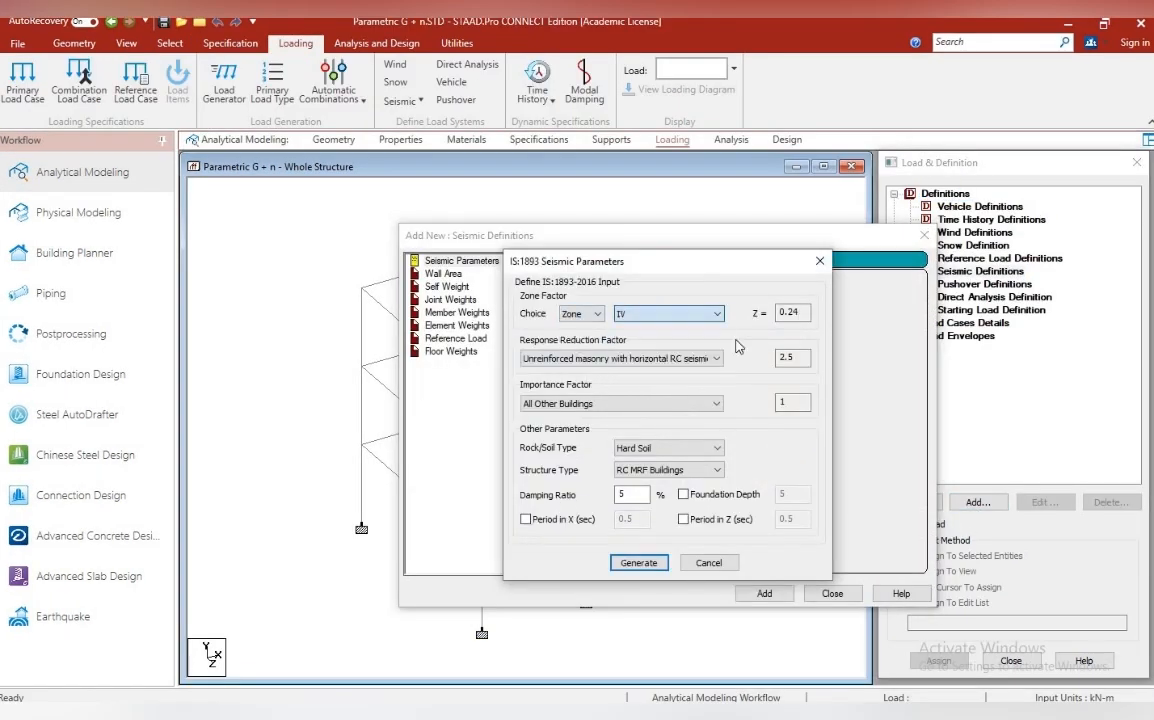
{"action": "left_click", "coordinate": [582, 318]}
{"action": "left_click", "coordinate": [579, 331]}
{"action": "left_click", "coordinate": [646, 314]}
{"action": "key", "text": "l"}
{"action": "key", "text": "d"}
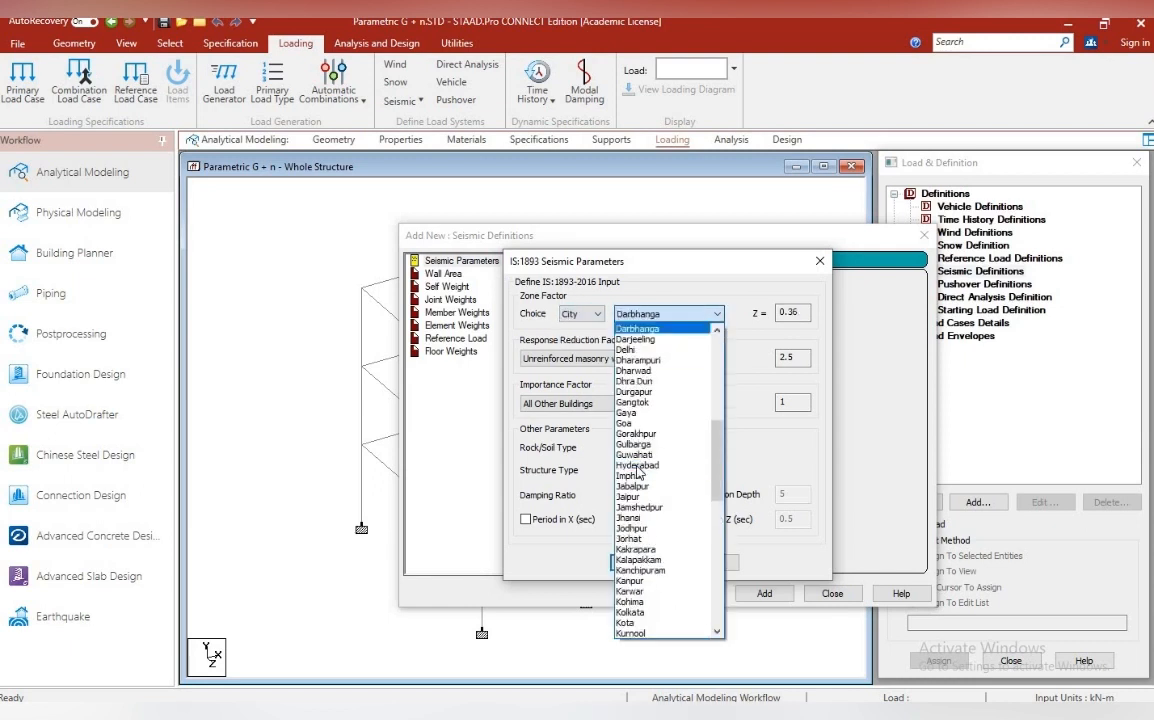
{"action": "key", "text": "h"}
{"action": "key", "text": "l"}
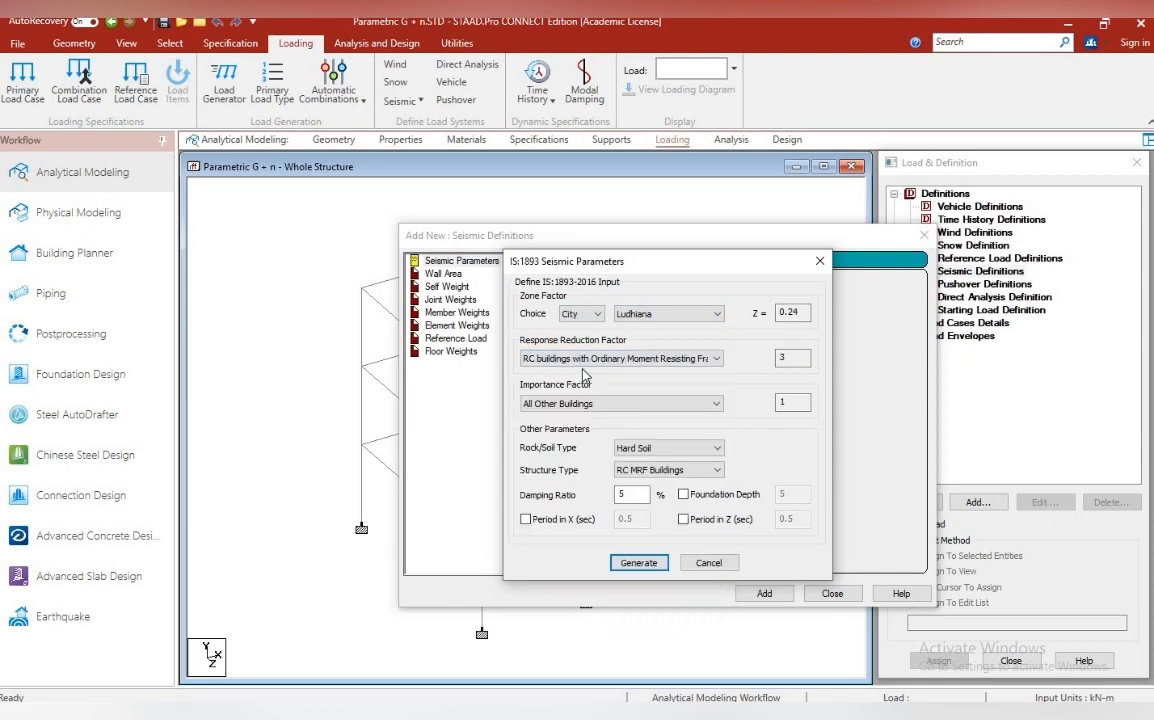
Set importance to Important Buildings and response reduction to RC buildings with Special Moment Resisting Frame, then generate and add the seismic parameters
{"action": "left_click", "coordinate": [577, 402]}
{"action": "left_click", "coordinate": [574, 420]}
{"action": "left_click", "coordinate": [592, 360]}
{"action": "left_click", "coordinate": [574, 384]}
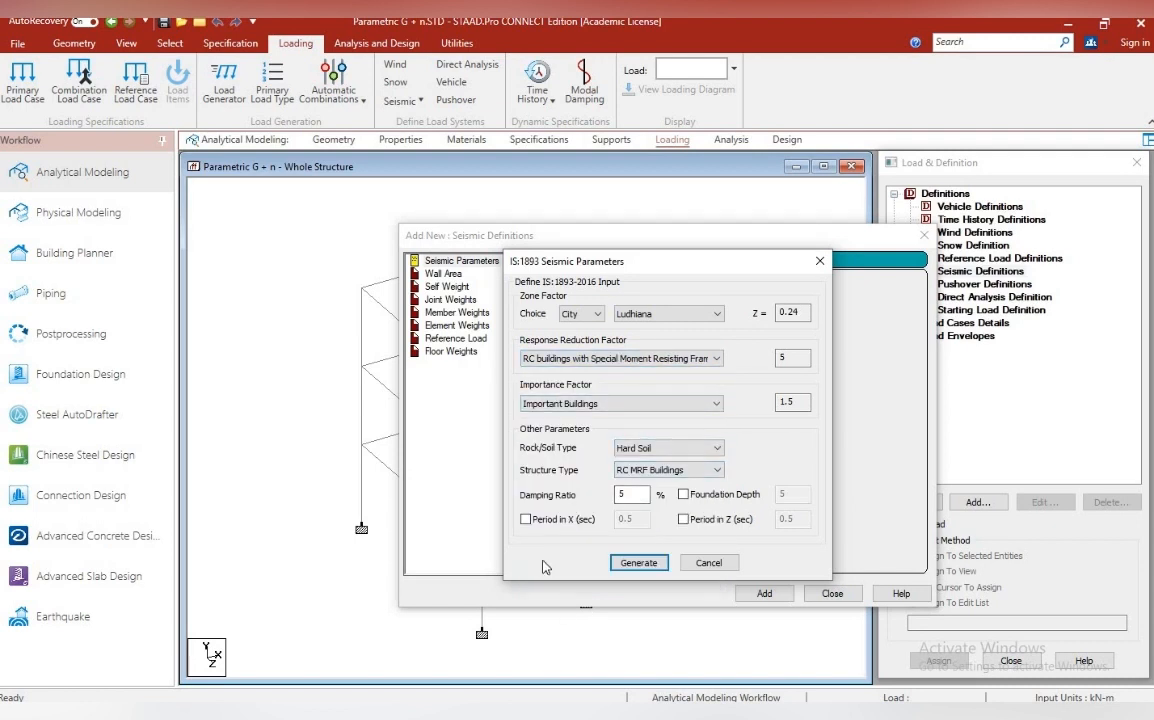
{"action": "left_click", "coordinate": [661, 563]}
{"action": "left_click", "coordinate": [764, 593]}
{"action": "left_click", "coordinate": [832, 593]}
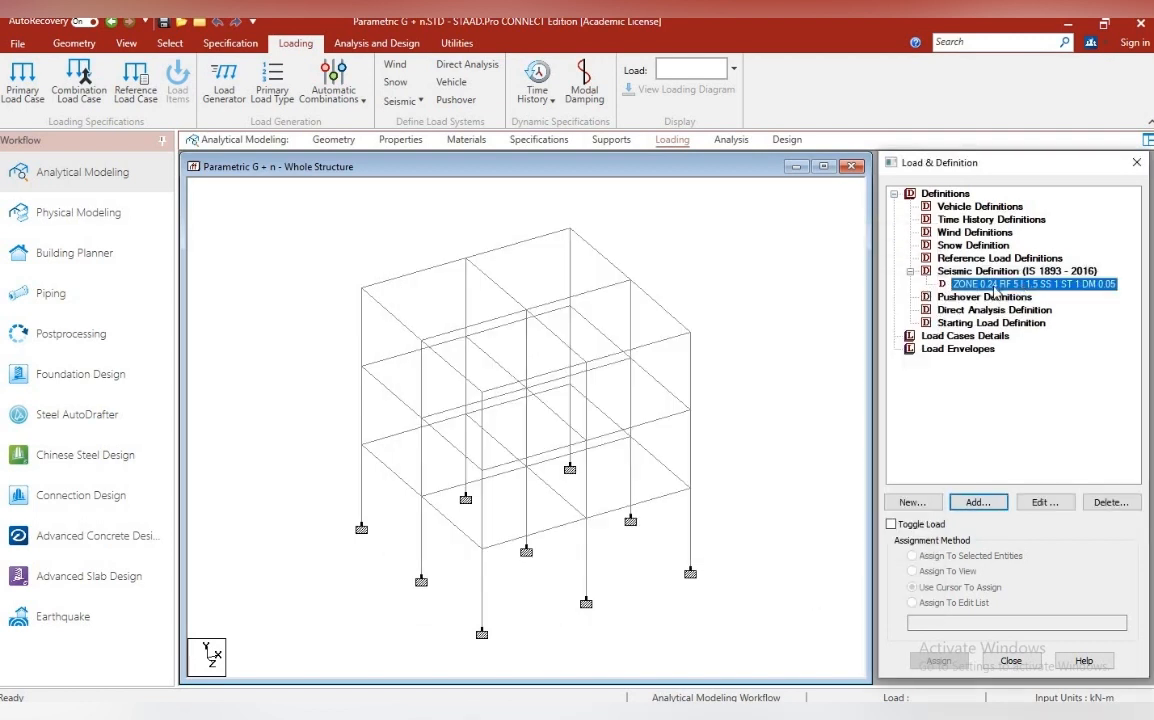
Add a self-weight with factor 1 to the seismic definition
{"action": "left_click", "coordinate": [977, 502]}
{"action": "left_click", "coordinate": [447, 300]}
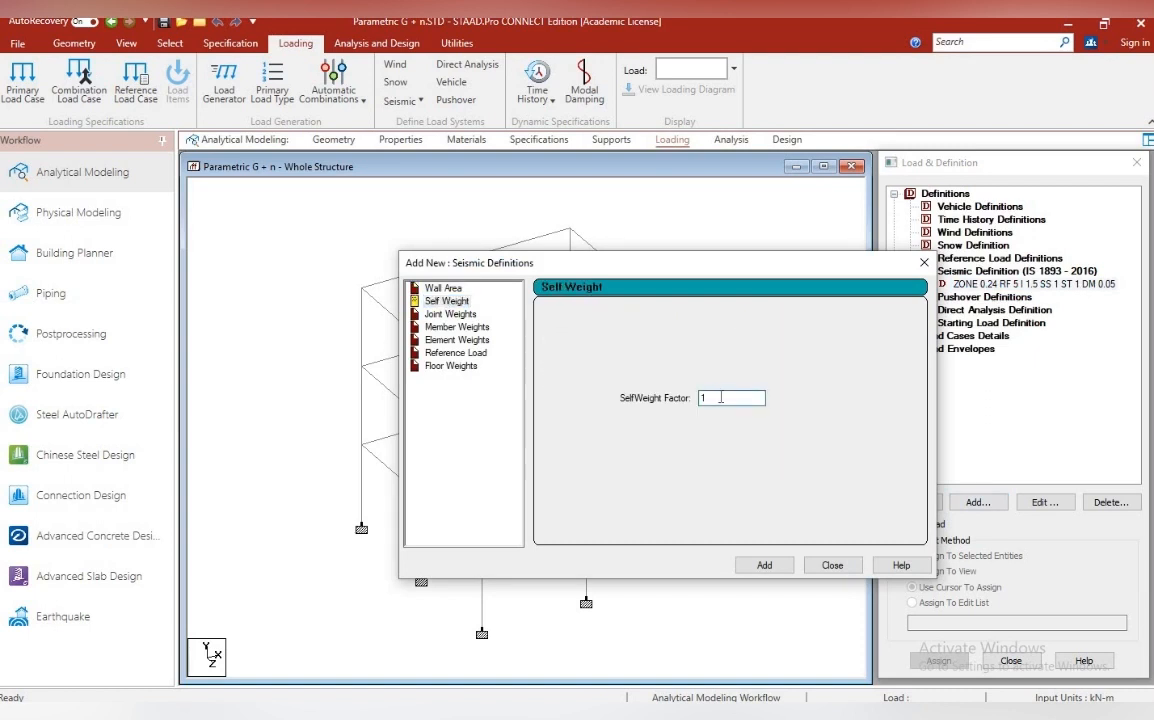
{"action": "left_click", "coordinate": [764, 565]}
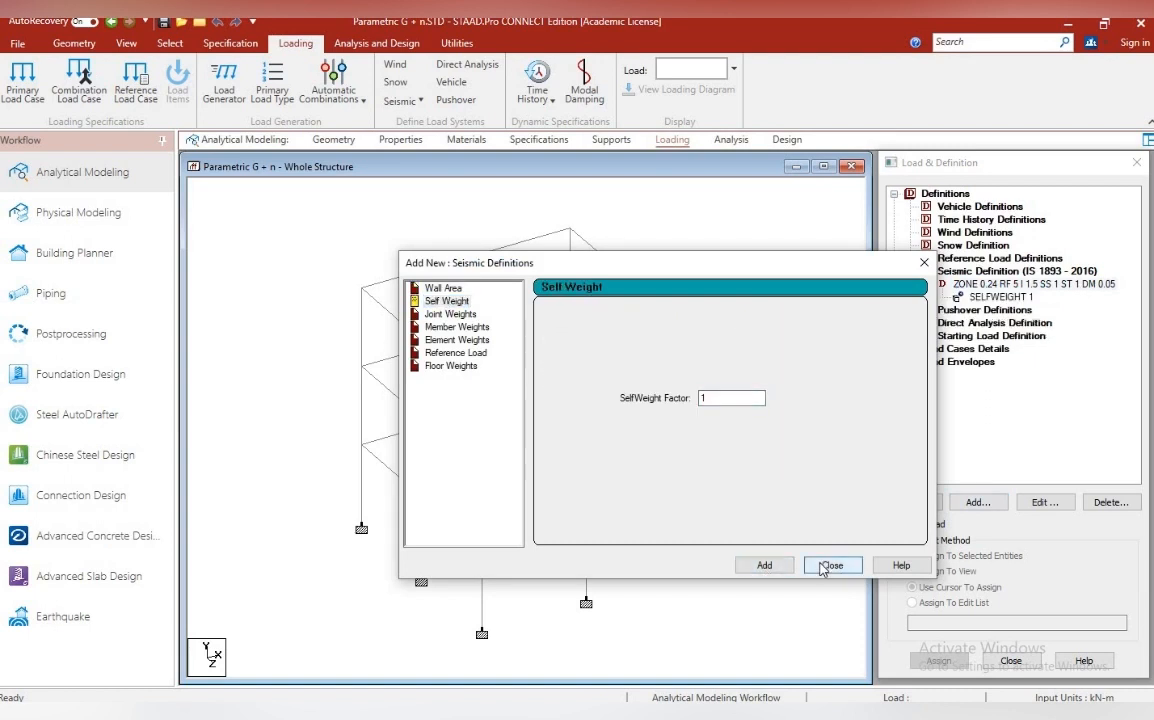
Add a UNI member weight of 13.11 kN/m to the seismic definition
{"action": "left_click", "coordinate": [447, 366]}
{"action": "left_click", "coordinate": [447, 327]}
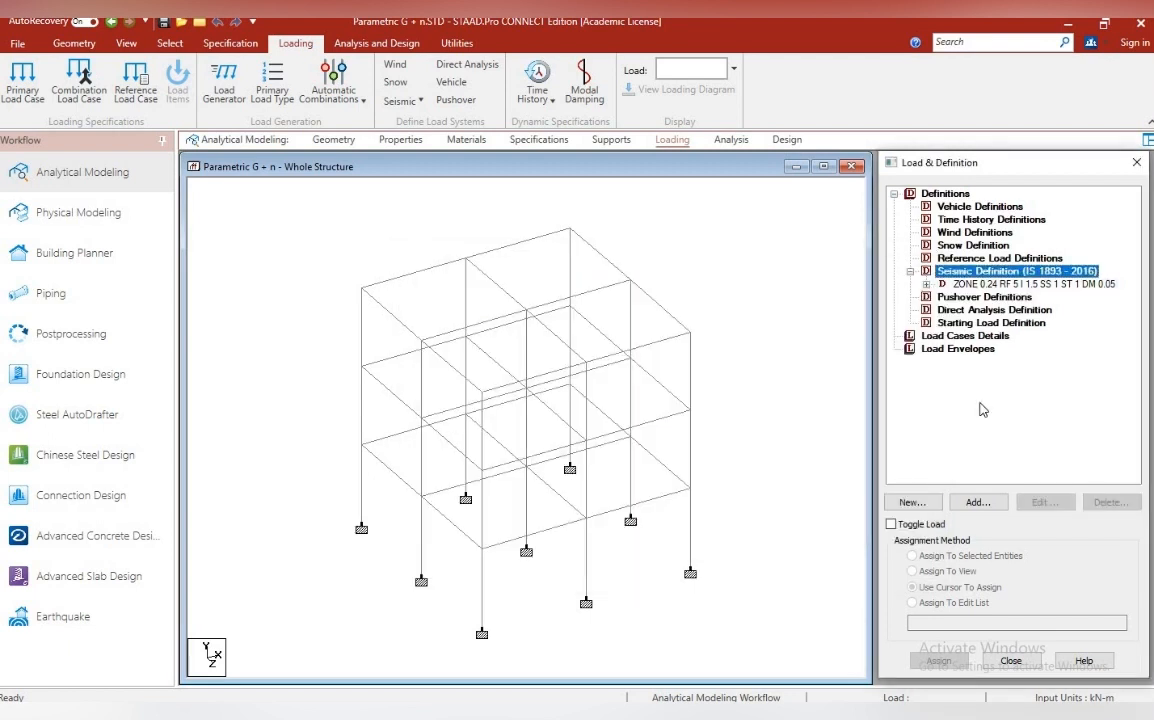
{"action": "left_click", "coordinate": [976, 503]}
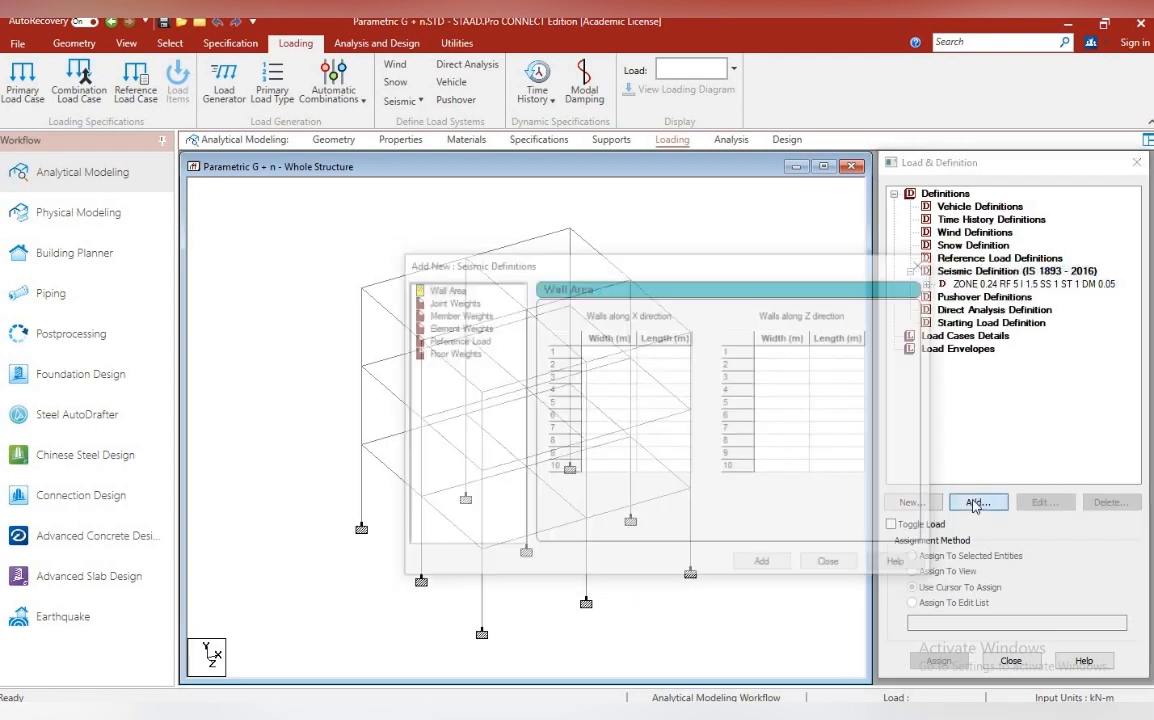
{"action": "left_click", "coordinate": [474, 315]}
{"action": "left_click", "coordinate": [702, 353]}
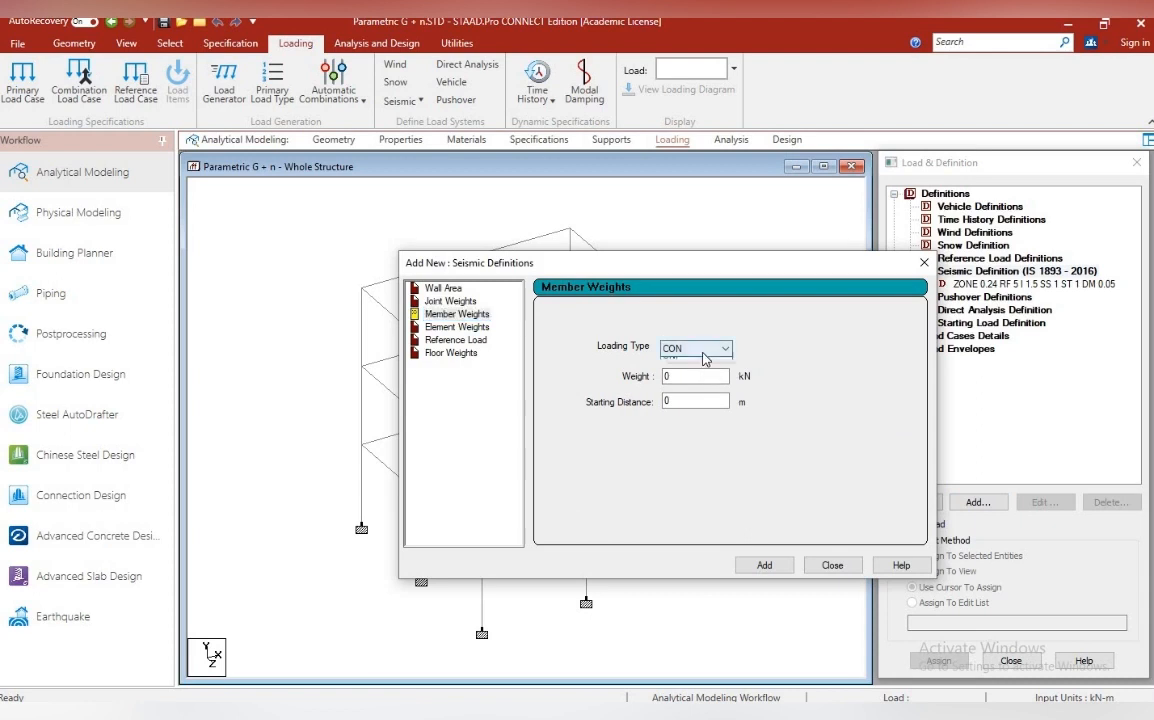
{"action": "left_click", "coordinate": [694, 375]}
{"action": "double_click", "coordinate": [690, 376]}
{"action": "type", "text": "13.11"}
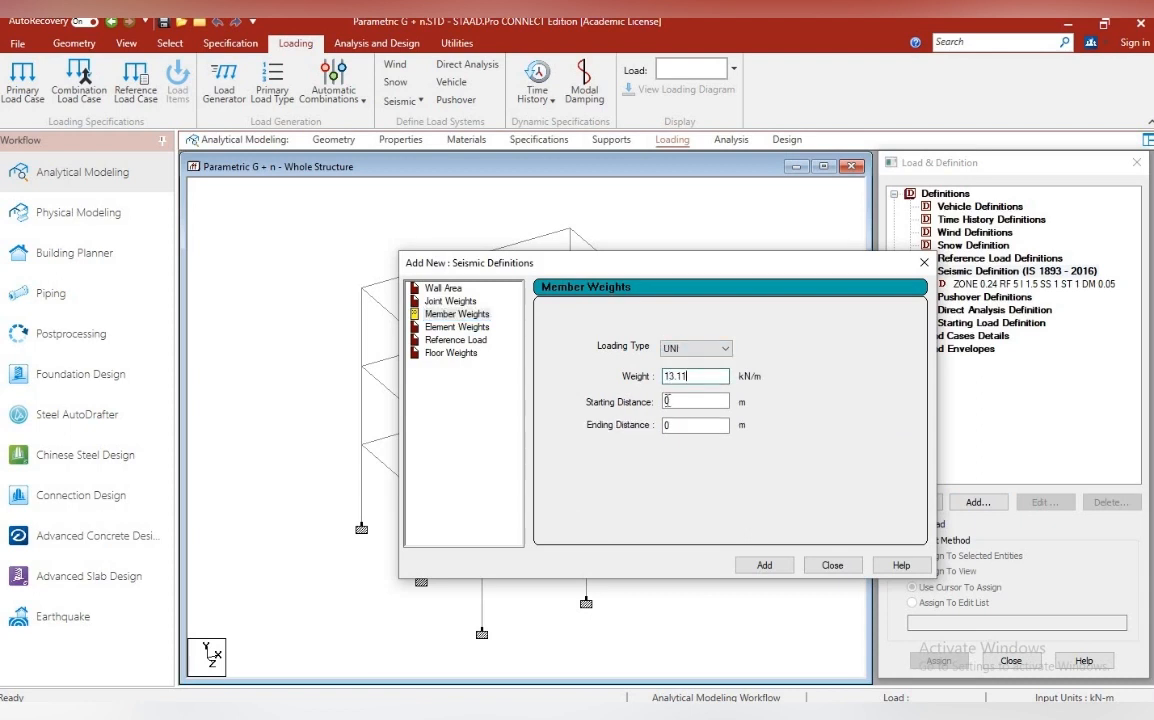
{"action": "left_click", "coordinate": [764, 565]}
Start a floor weight for the seismic definition with a pressure of 6.125 kN/m2
{"action": "left_click", "coordinate": [448, 353]}
{"action": "left_click", "coordinate": [605, 368]}
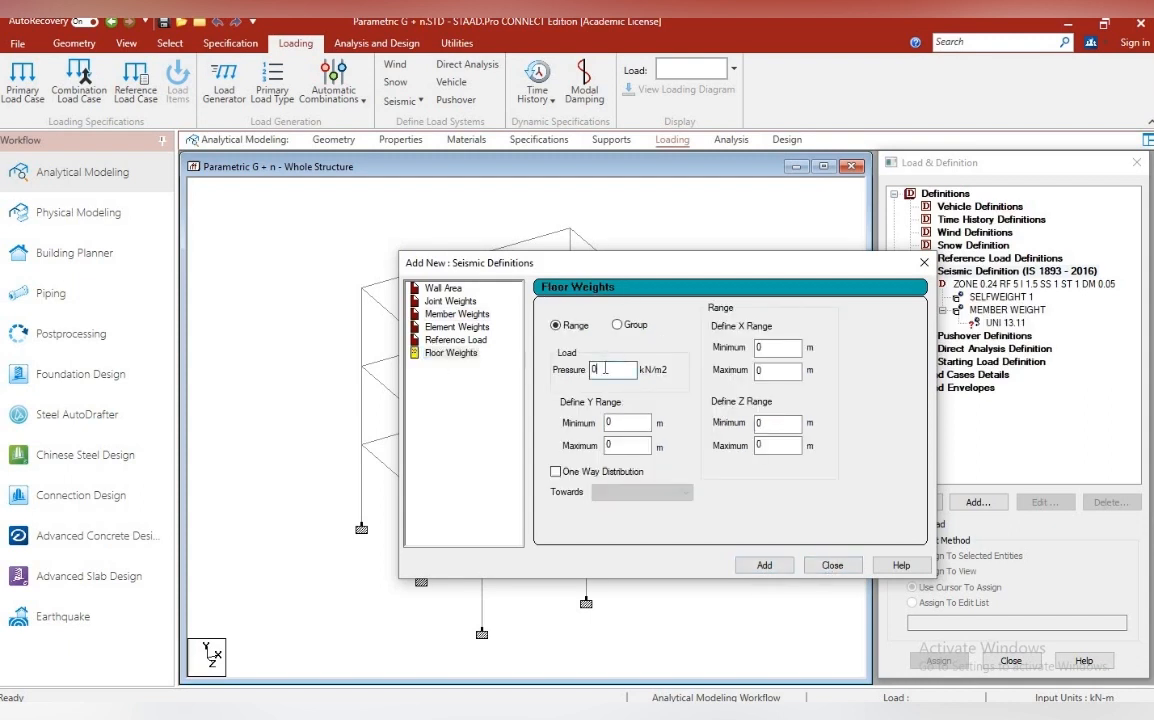
{"action": "left_click", "coordinate": [286, 430]}
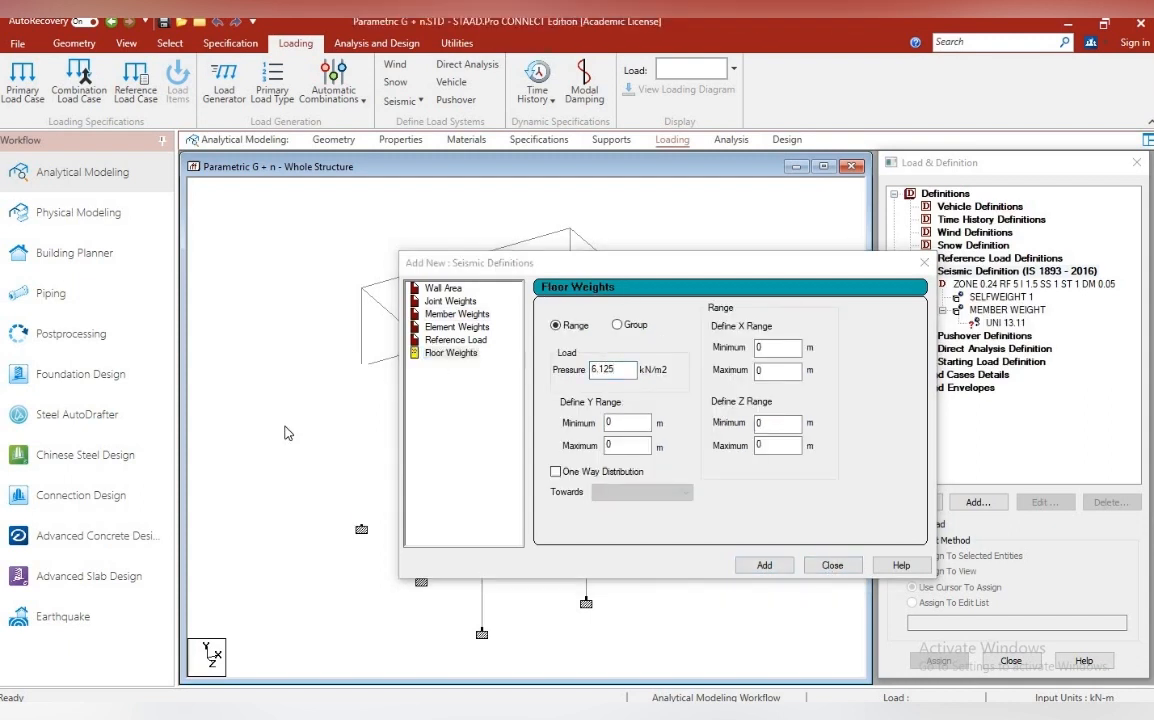
Look up the coordinates of the first-floor and roof corner nodes to find the floor height range
{"action": "left_click", "coordinate": [168, 44]}
{"action": "left_click", "coordinate": [16, 80]}
{"action": "left_click", "coordinate": [84, 44]}
{"action": "left_click", "coordinate": [126, 44]}
{"action": "double_click", "coordinate": [361, 446]}
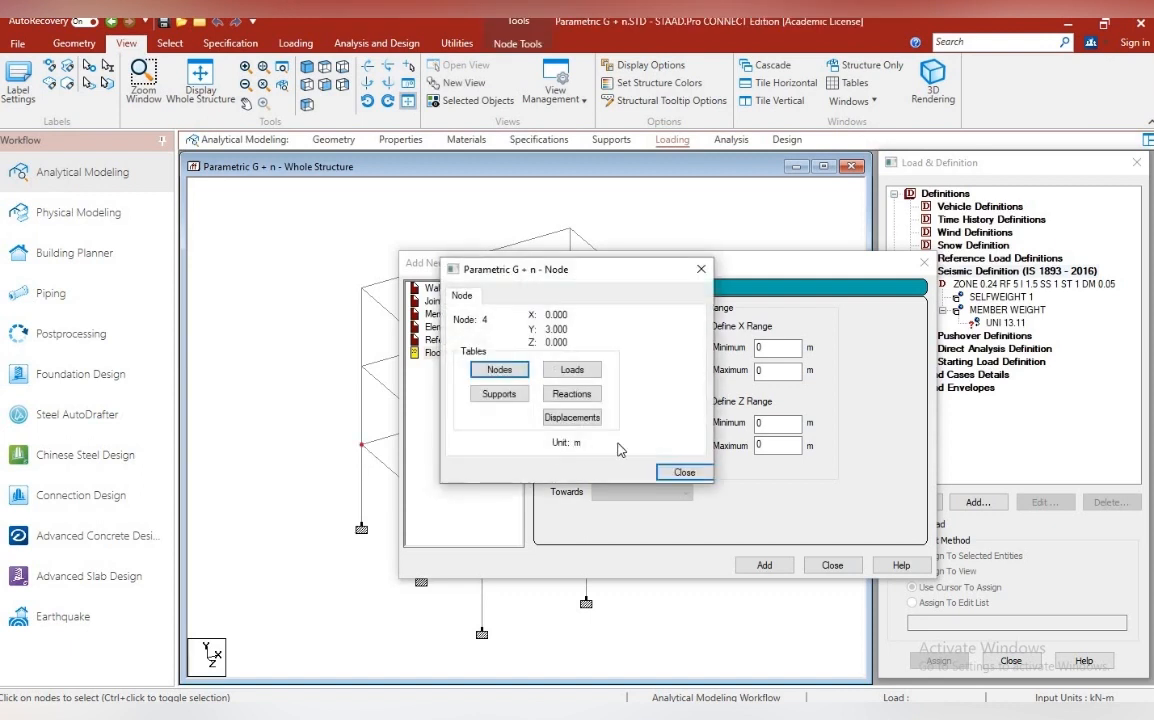
{"action": "left_click", "coordinate": [683, 471]}
{"action": "double_click", "coordinate": [361, 288]}
{"action": "left_click", "coordinate": [683, 471]}
Set the floor weight's Y range from 3 to 9 m, add it and close the dialog
{"action": "double_click", "coordinate": [783, 348]}
{"action": "type", "text": "3"}
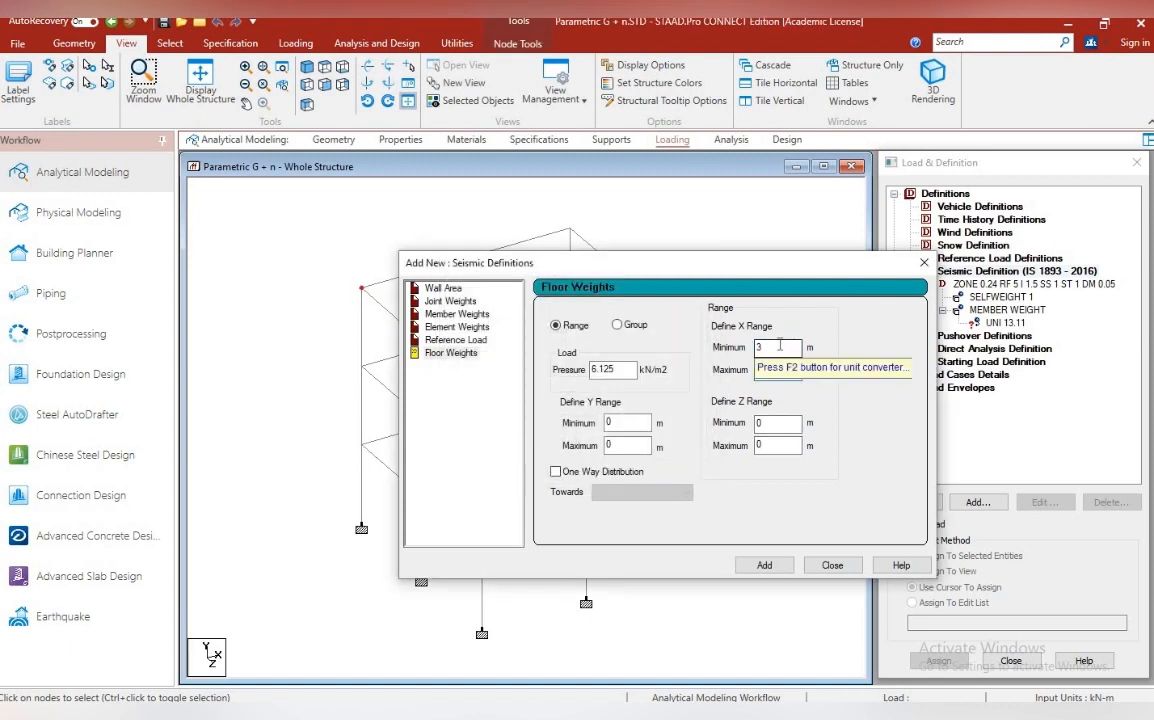
{"action": "left_click", "coordinate": [765, 348]}
{"action": "key", "text": "BackSpace"}
{"action": "left_click", "coordinate": [628, 424]}
{"action": "type", "text": "3"}
{"action": "double_click", "coordinate": [628, 446]}
{"action": "type", "text": "9"}
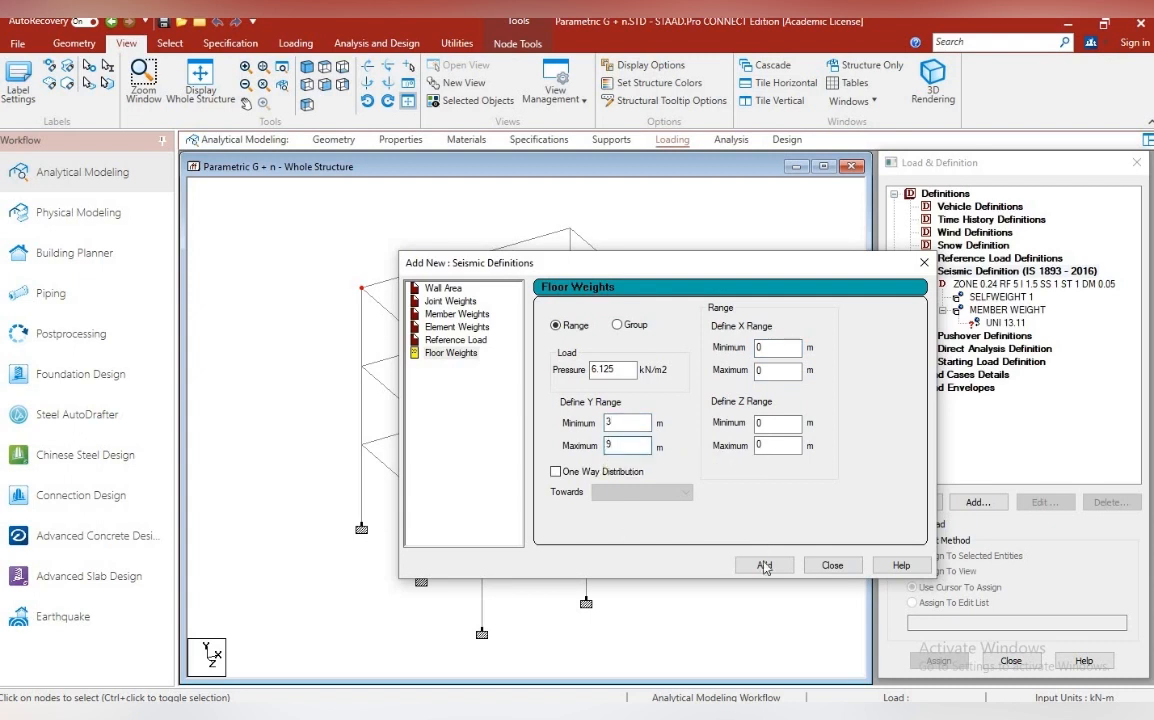
{"action": "left_click", "coordinate": [763, 565]}
{"action": "left_click", "coordinate": [831, 565]}
Assign the UNI 13.11 member weight to the whole view
{"action": "left_click", "coordinate": [913, 572]}
{"action": "left_click", "coordinate": [982, 299]}
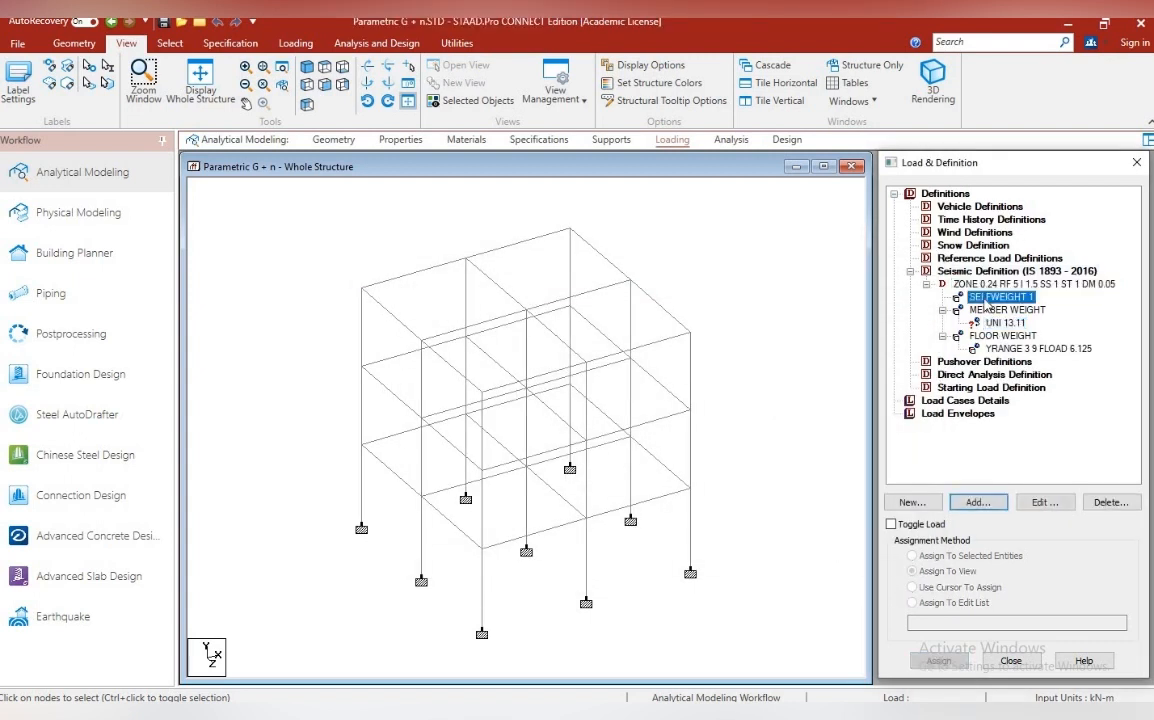
{"action": "left_click", "coordinate": [992, 311]}
{"action": "left_click", "coordinate": [1000, 324]}
{"action": "left_click", "coordinate": [938, 662]}
{"action": "left_click", "coordinate": [1035, 458]}
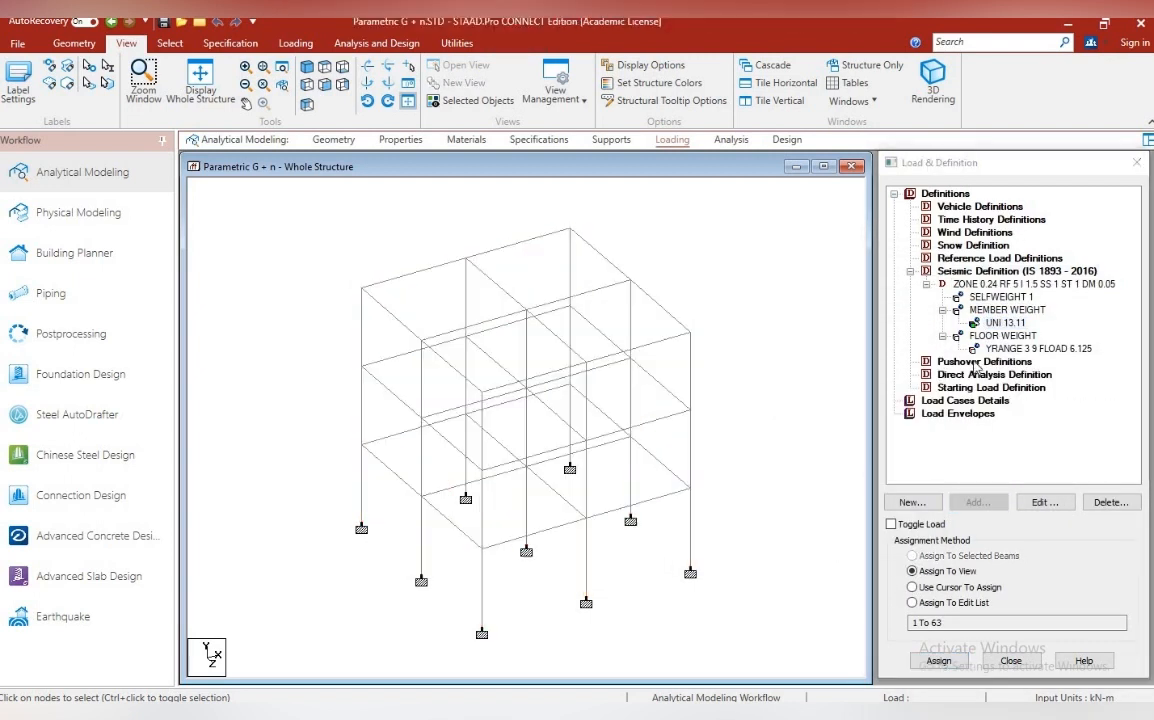
Start a new floor weight in the seismic definition with pressure 6.125 kN/m2 and a Y range from -0.1 to 9 m
{"action": "left_click", "coordinate": [1014, 271]}
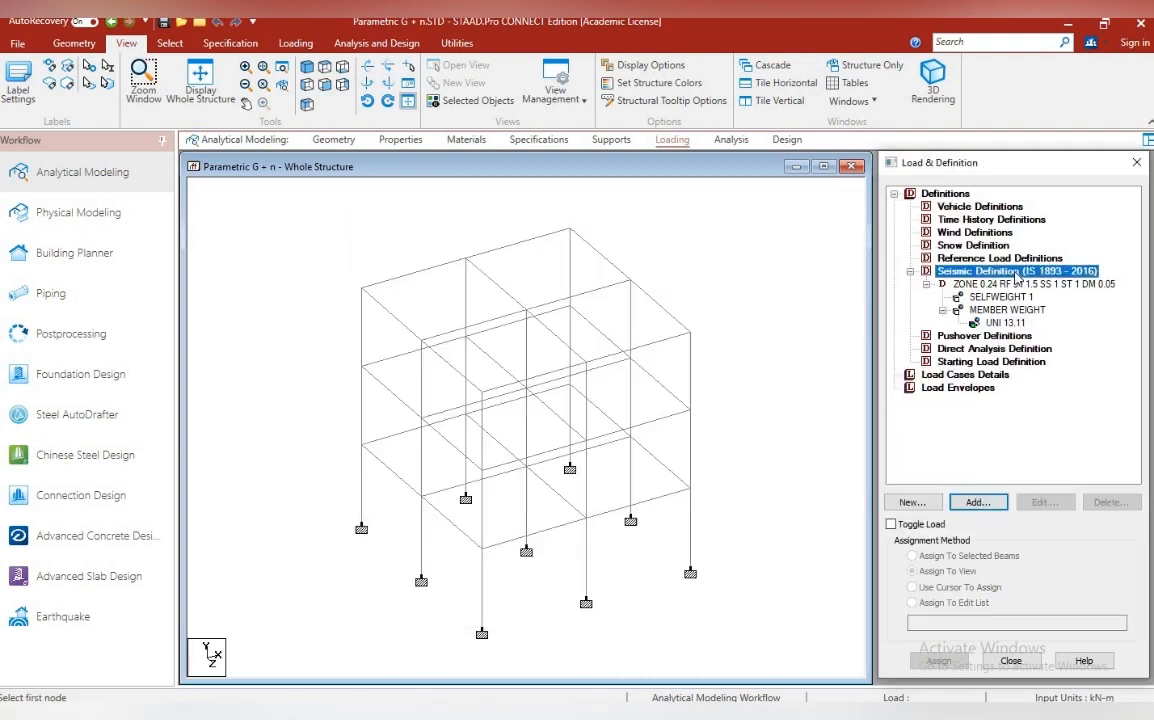
{"action": "left_click", "coordinate": [977, 502]}
{"action": "left_click", "coordinate": [473, 353]}
{"action": "left_click", "coordinate": [606, 370]}
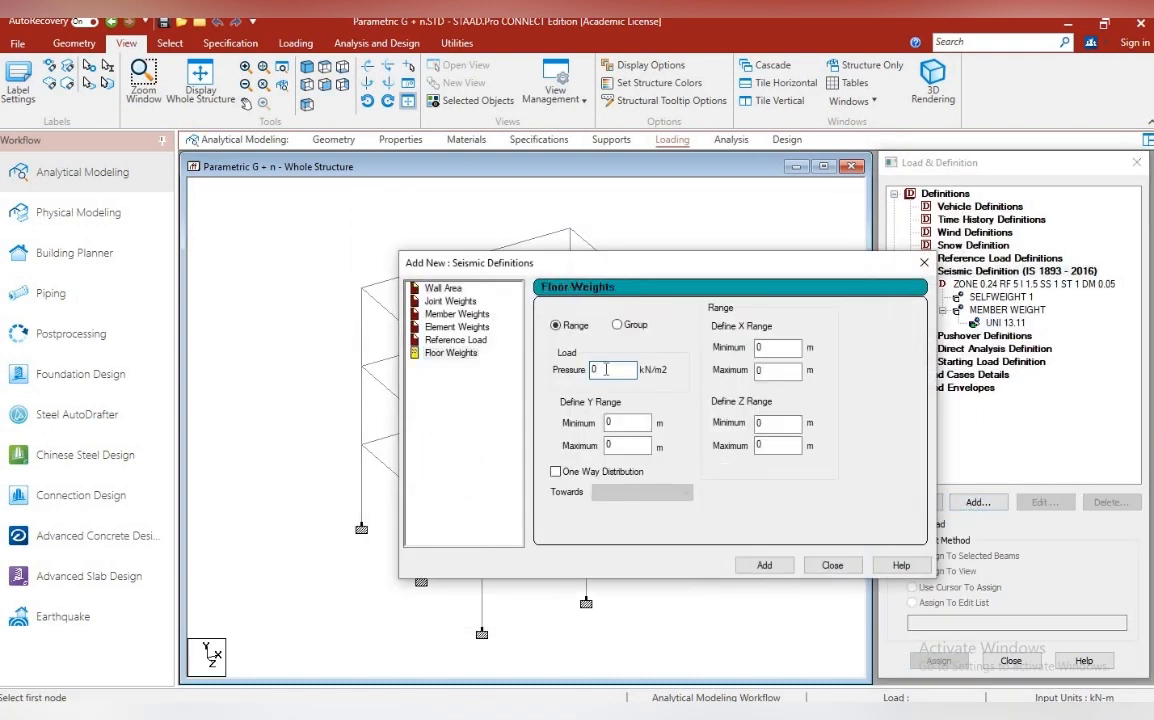
{"action": "type", "text": "6.125"}
{"action": "left_click", "coordinate": [624, 424]}
{"action": "type", "text": ".1"}
{"action": "left_click", "coordinate": [607, 422]}
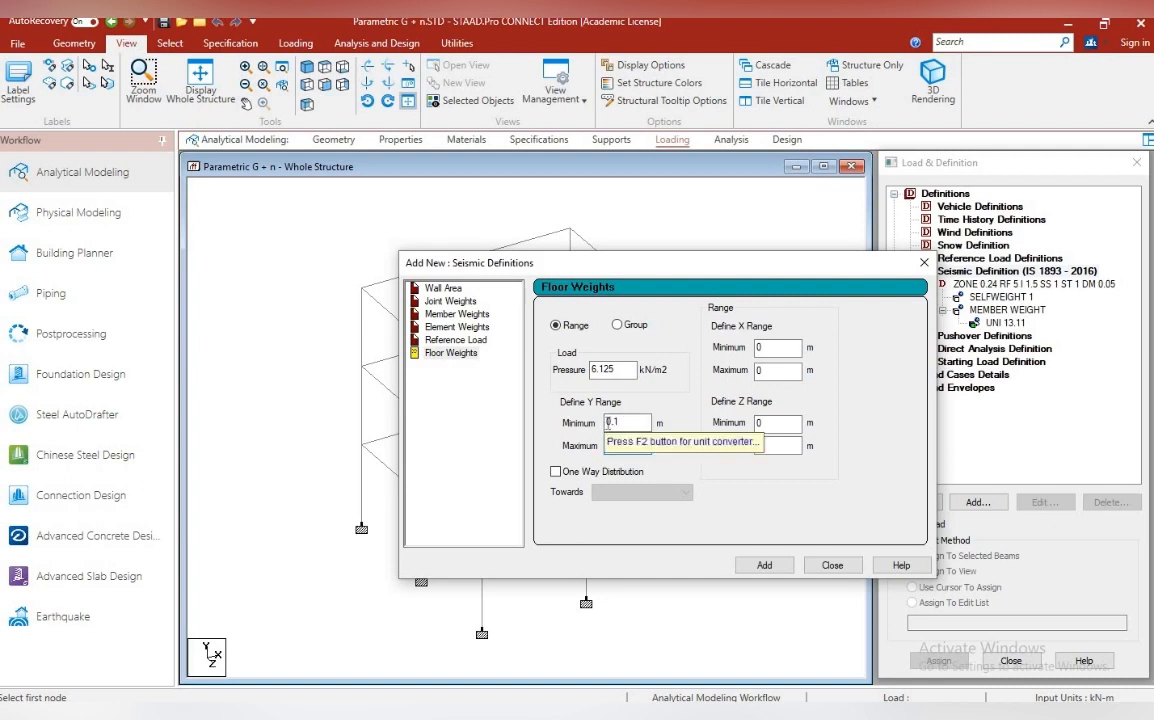
{"action": "type", "text": "-"}
{"action": "key", "text": "Tab"}
{"action": "type", "text": "9"}
Set the floor weight's X and Z ranges from -0.1 to 8.1 m, its Y maximum to 9.1 m, and add it
{"action": "left_click", "coordinate": [765, 350]}
{"action": "type", "text": "-0.1"}
{"action": "key", "text": "Tab"}
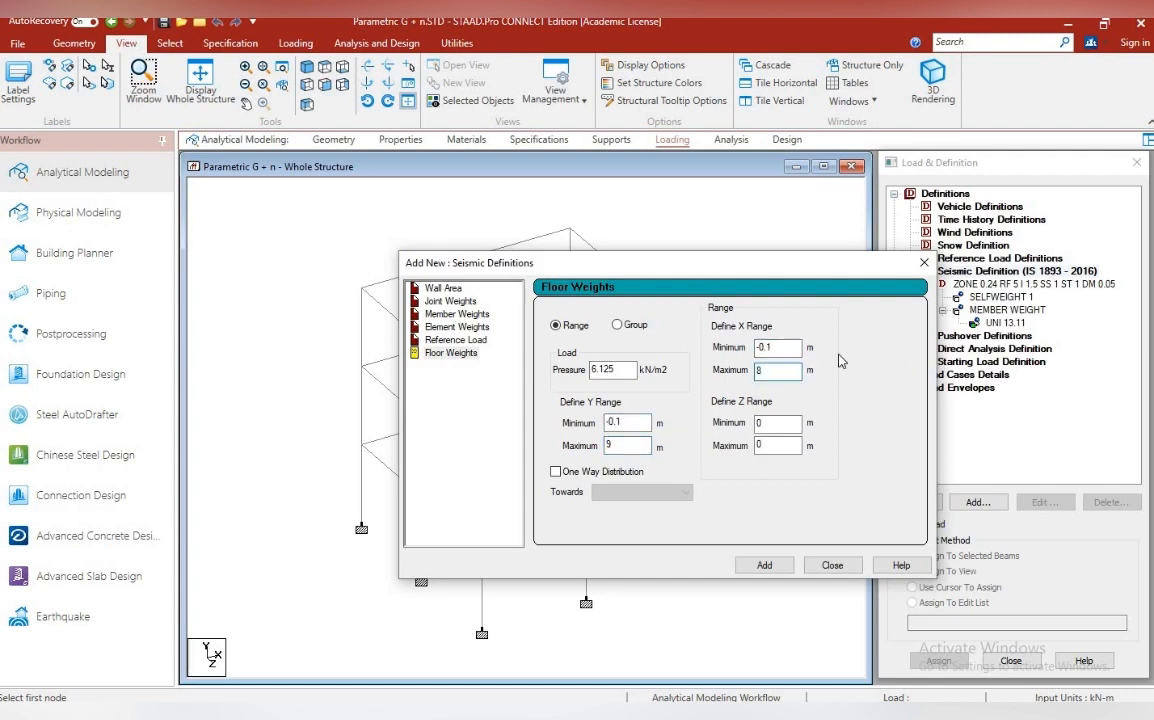
{"action": "type", "text": "8.1"}
{"action": "left_click", "coordinate": [772, 423]}
{"action": "type", "text": "-0.1"}
{"action": "key", "text": "Tab"}
{"action": "type", "text": "8.1"}
{"action": "left_click", "coordinate": [638, 445]}
{"action": "type", "text": ".1"}
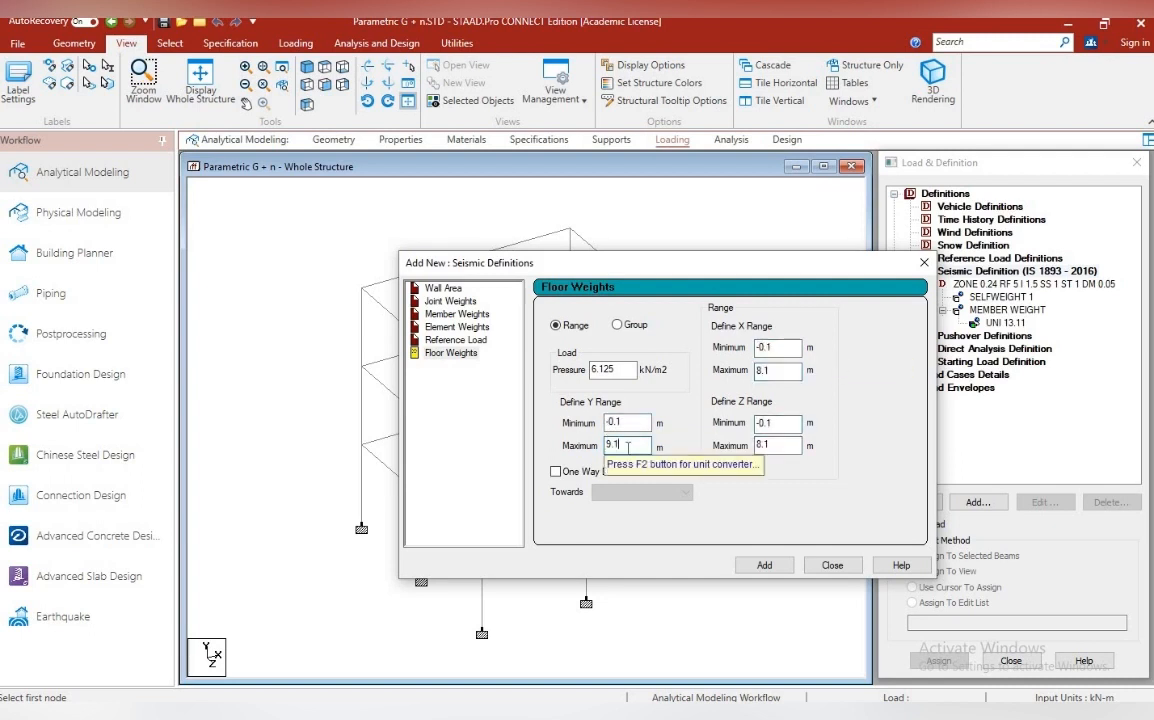
{"action": "left_click", "coordinate": [760, 565]}
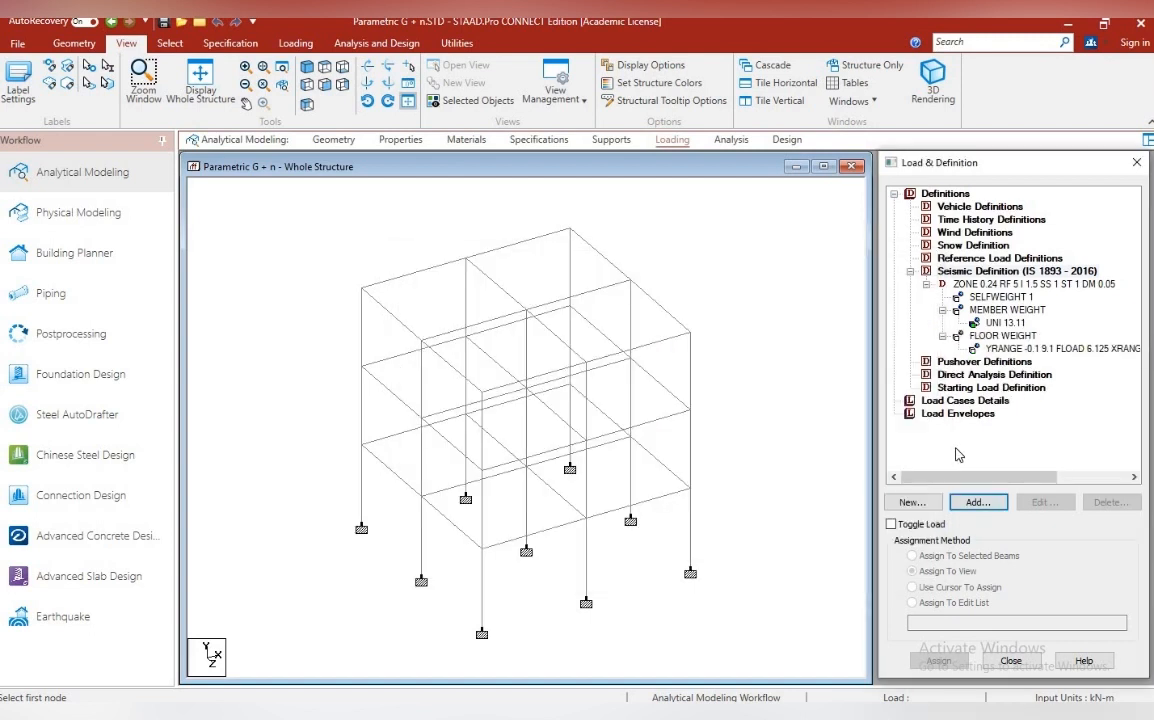
Add two primary load cases of type Seismic, titled EQ-X and EQ-X ( - ive )
{"action": "left_click", "coordinate": [965, 400]}
{"action": "left_click", "coordinate": [978, 502]}
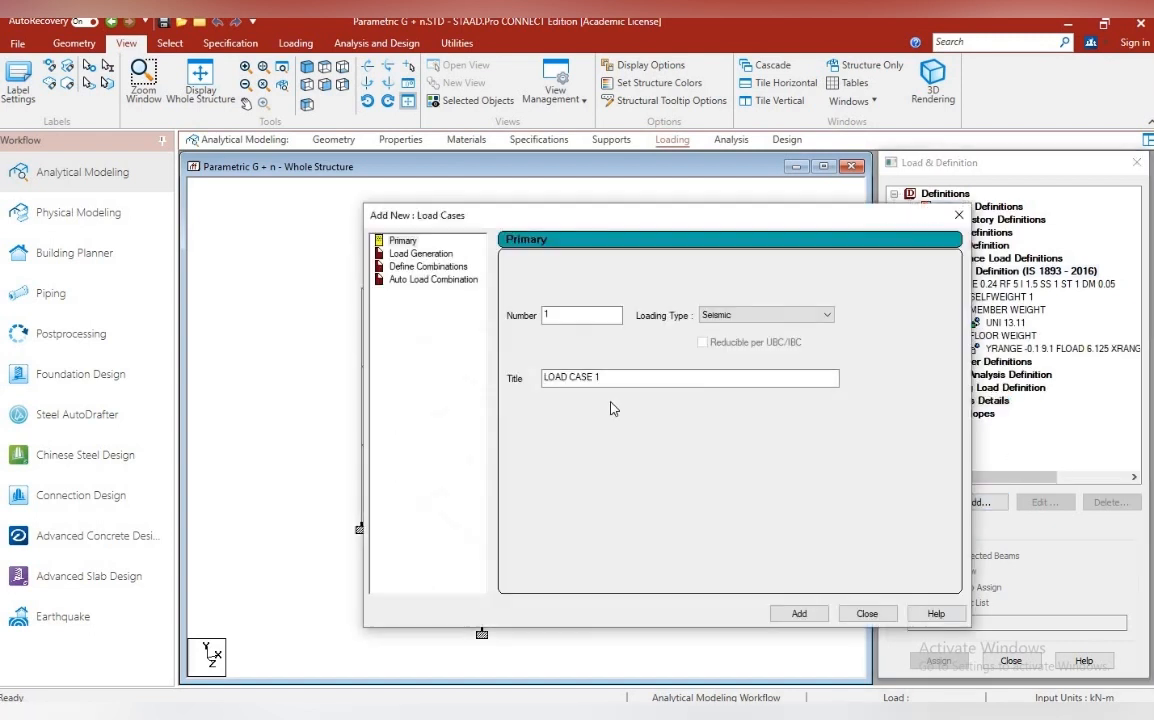
{"action": "left_click", "coordinate": [632, 373]}
{"action": "left_click_drag", "start_coordinate": [632, 373], "coordinate": [490, 383]}
{"action": "type", "text": "EQ-X"}
{"action": "key", "text": "Return"}
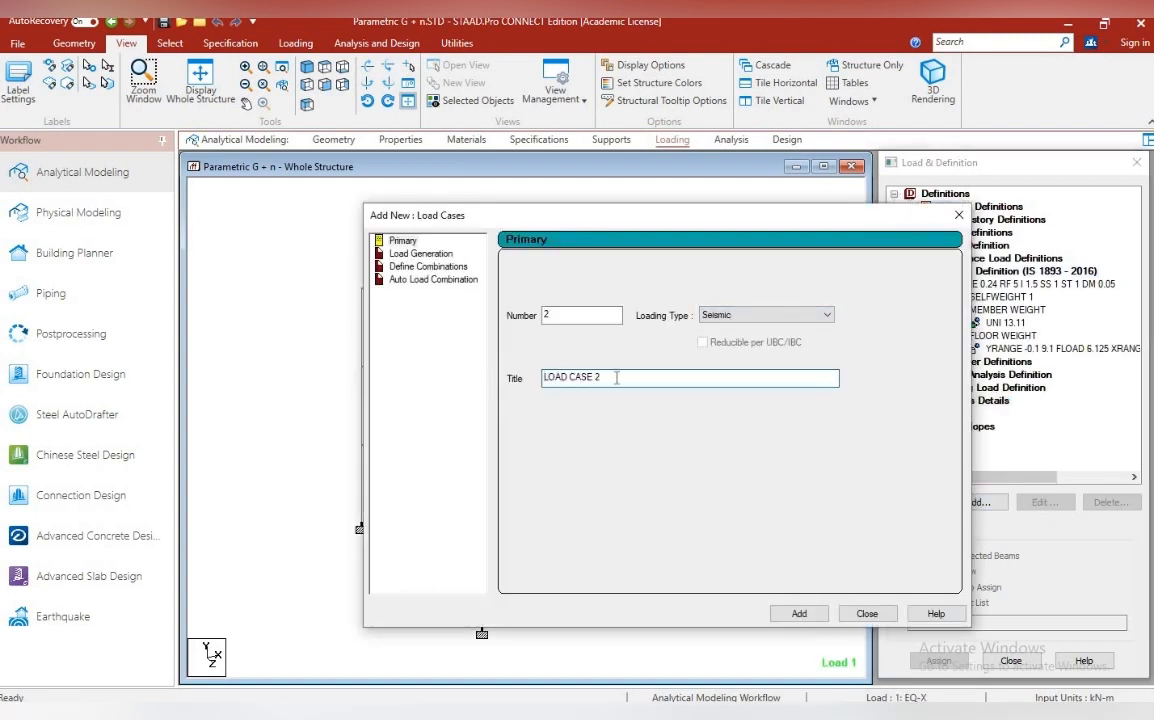
{"action": "left_click_drag", "start_coordinate": [616, 379], "coordinate": [530, 378]}
{"action": "type", "text": "EQ-X (-ive)"}
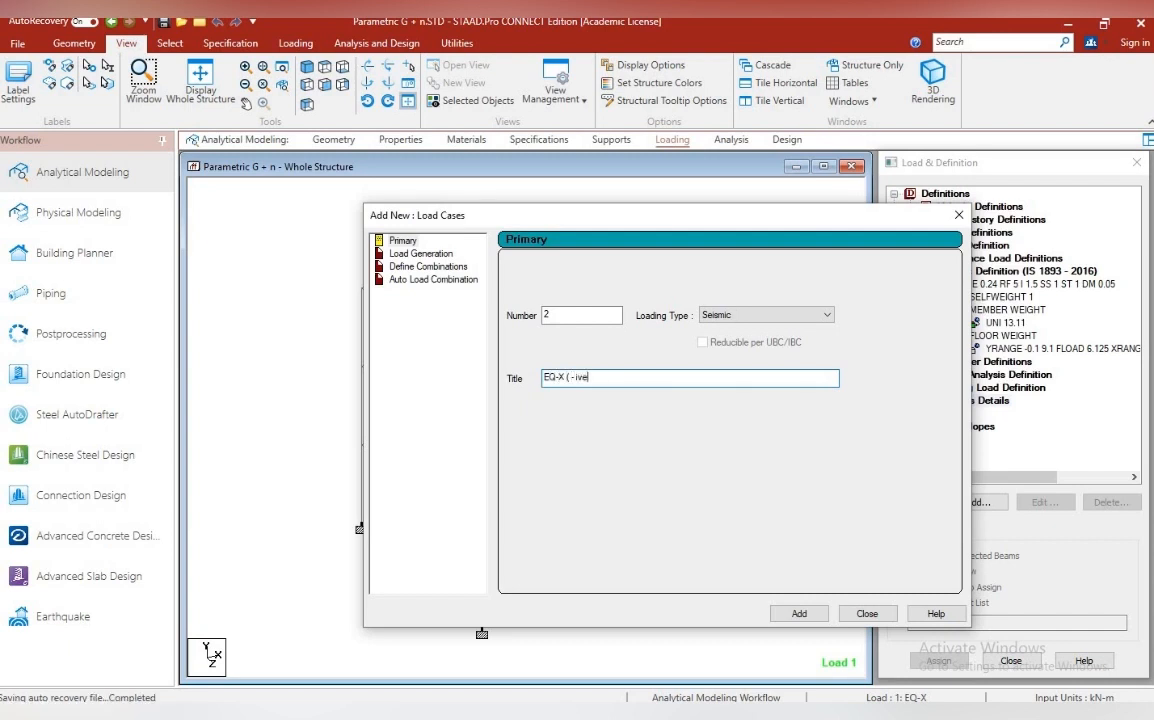
{"action": "key", "text": "Return"}
Add two more Seismic primary load cases titled EQ-Z and EQ-Z ( - ive ), and close the dialog
{"action": "left_click_drag", "start_coordinate": [618, 373], "coordinate": [533, 381]}
{"action": "type", "text": "EQ"}
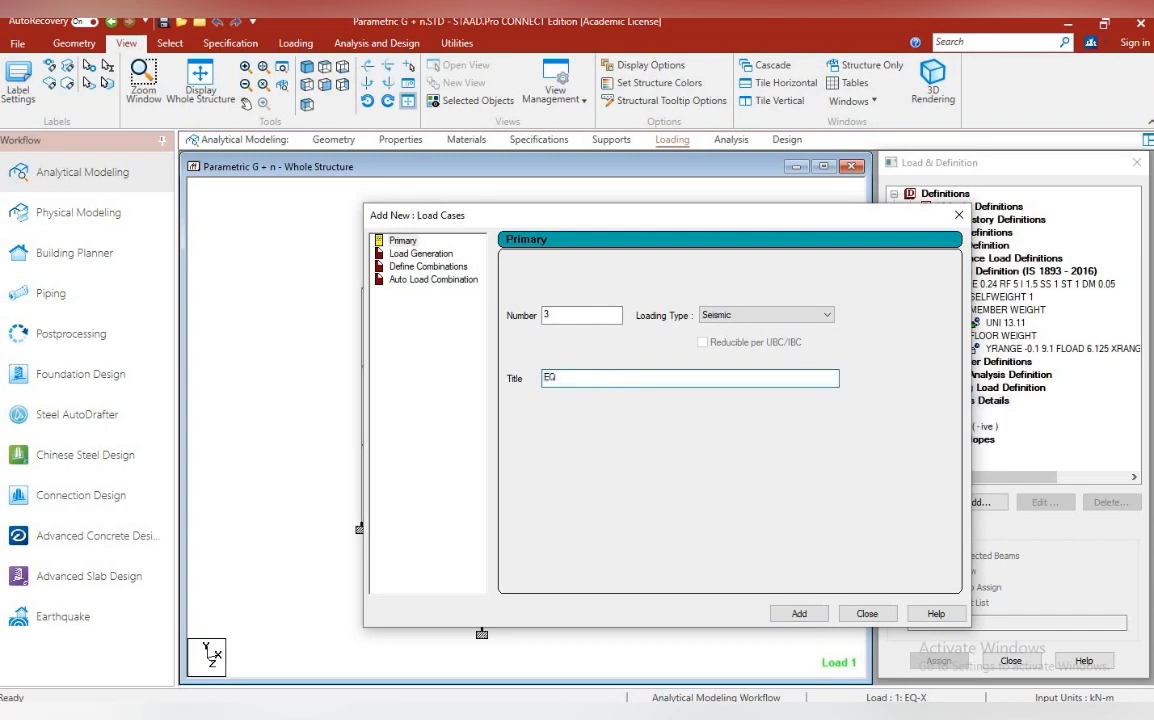
{"action": "type", "text": "-Z"}
{"action": "key", "text": "Return"}
{"action": "left_click_drag", "start_coordinate": [618, 377], "coordinate": [533, 379]}
{"action": "type", "text": "EQ-Z ( - ive)"}
{"action": "left_click", "coordinate": [799, 613]}
{"action": "left_click", "coordinate": [867, 613]}
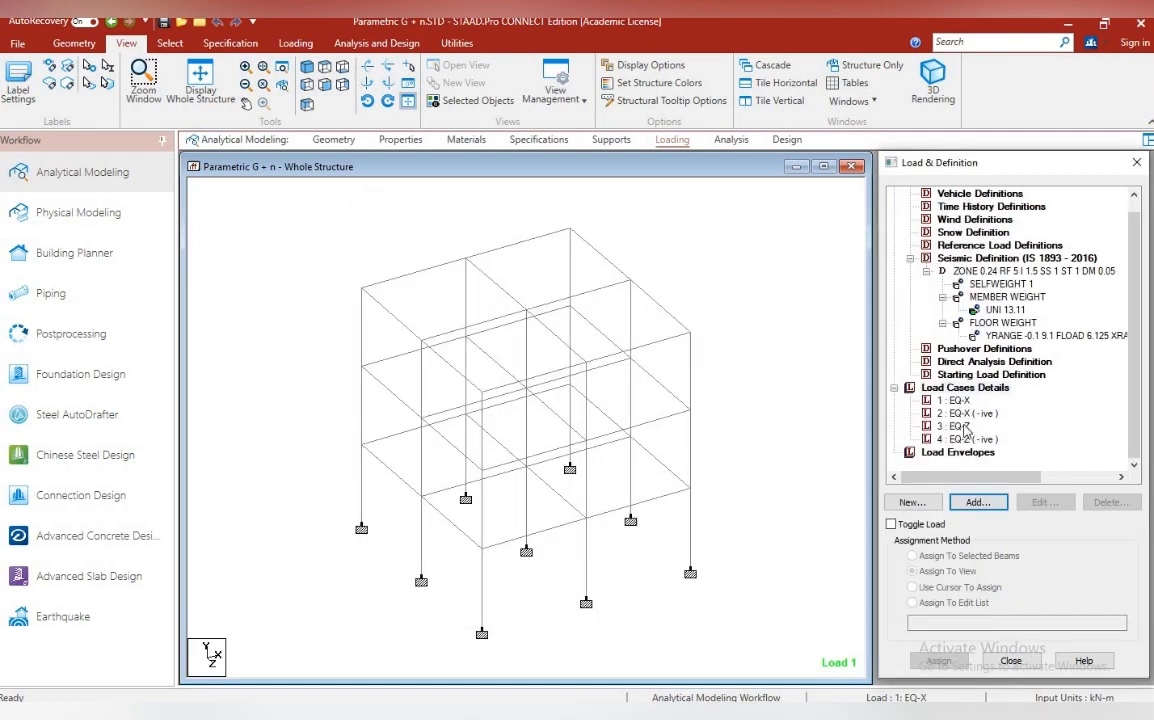
Add a seismic load in the X direction with factor 1 to load case EQ-X
{"action": "left_click", "coordinate": [958, 401]}
{"action": "left_click", "coordinate": [977, 502]}
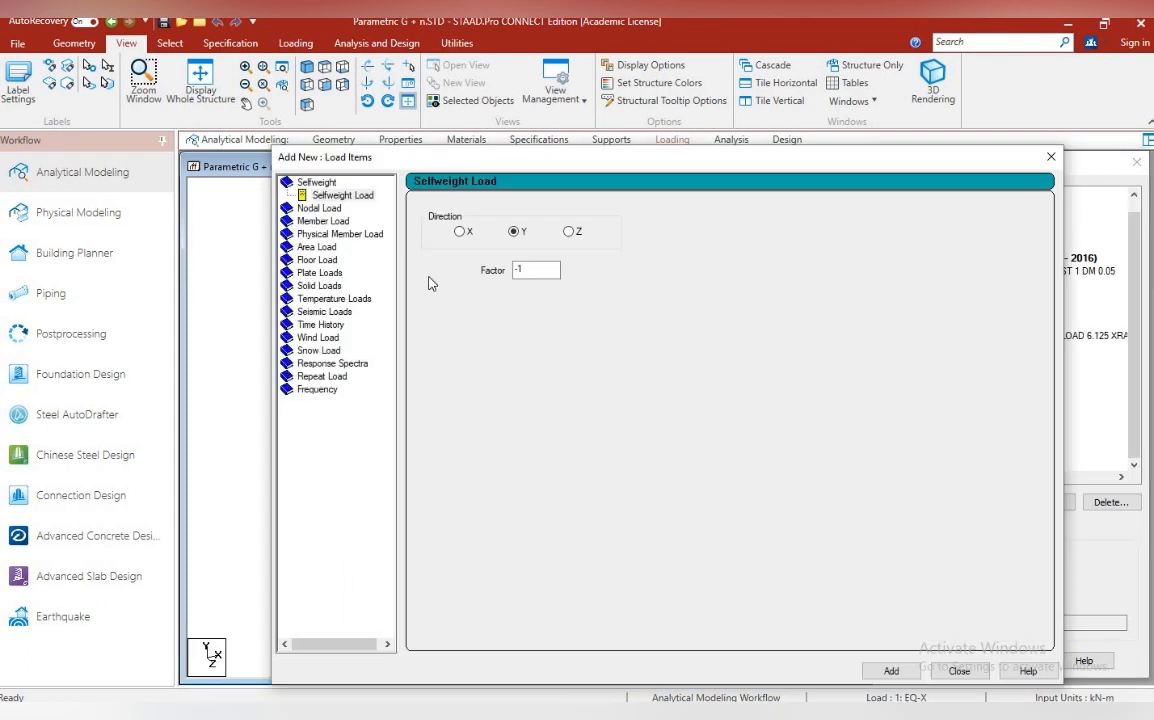
{"action": "left_click", "coordinate": [355, 313]}
{"action": "left_click_drag", "start_coordinate": [567, 160], "coordinate": [403, 133]}
{"action": "left_click", "coordinate": [740, 643]}
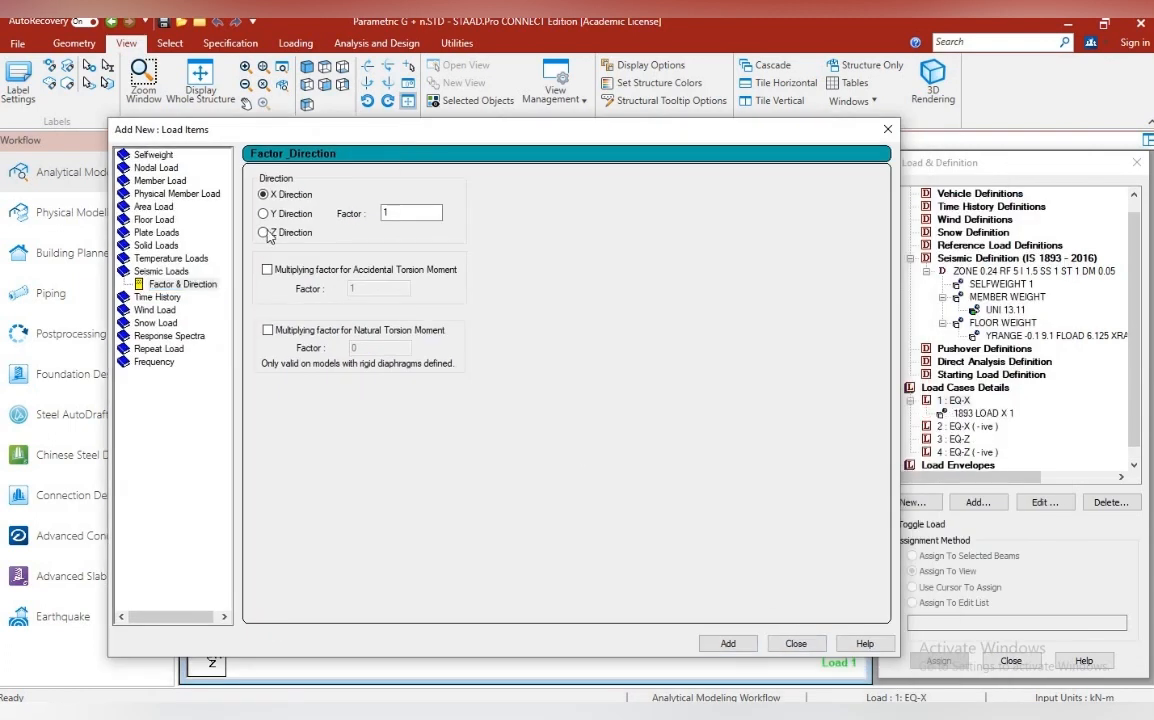
{"action": "left_click", "coordinate": [796, 643]}
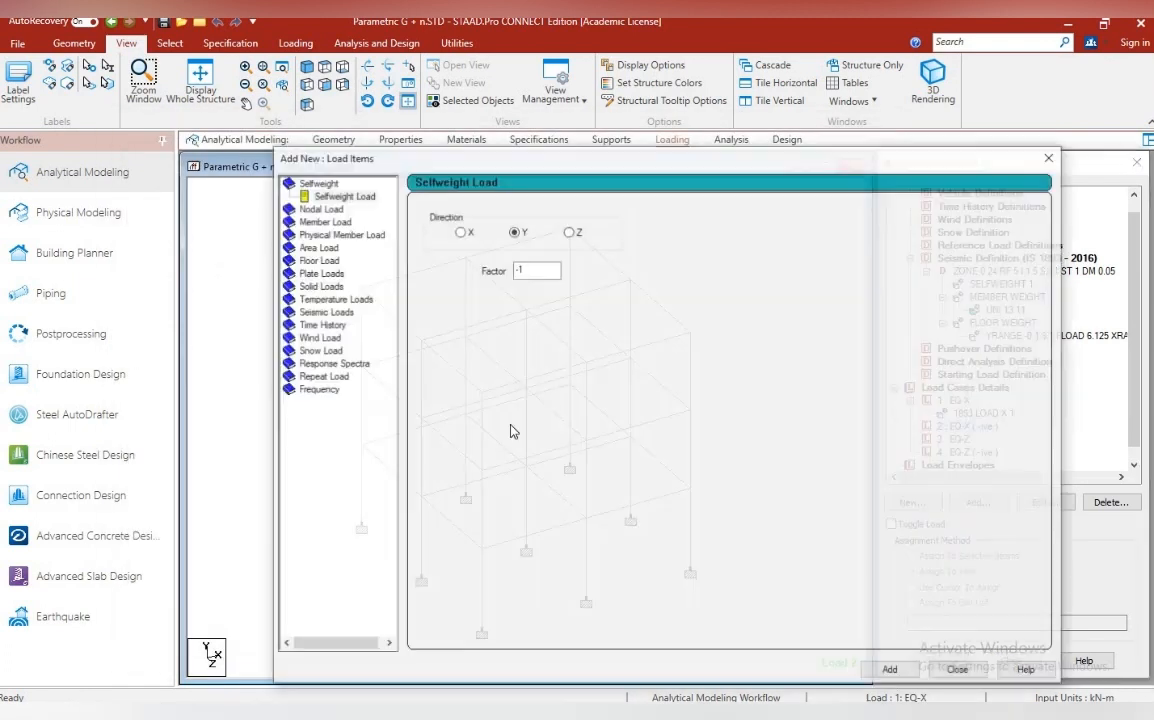
Add an X-direction seismic load with factor -1 to EQ-X ( - ive ) and a Z-direction one with factor 1 to EQ-Z
{"action": "left_click", "coordinate": [346, 311]}
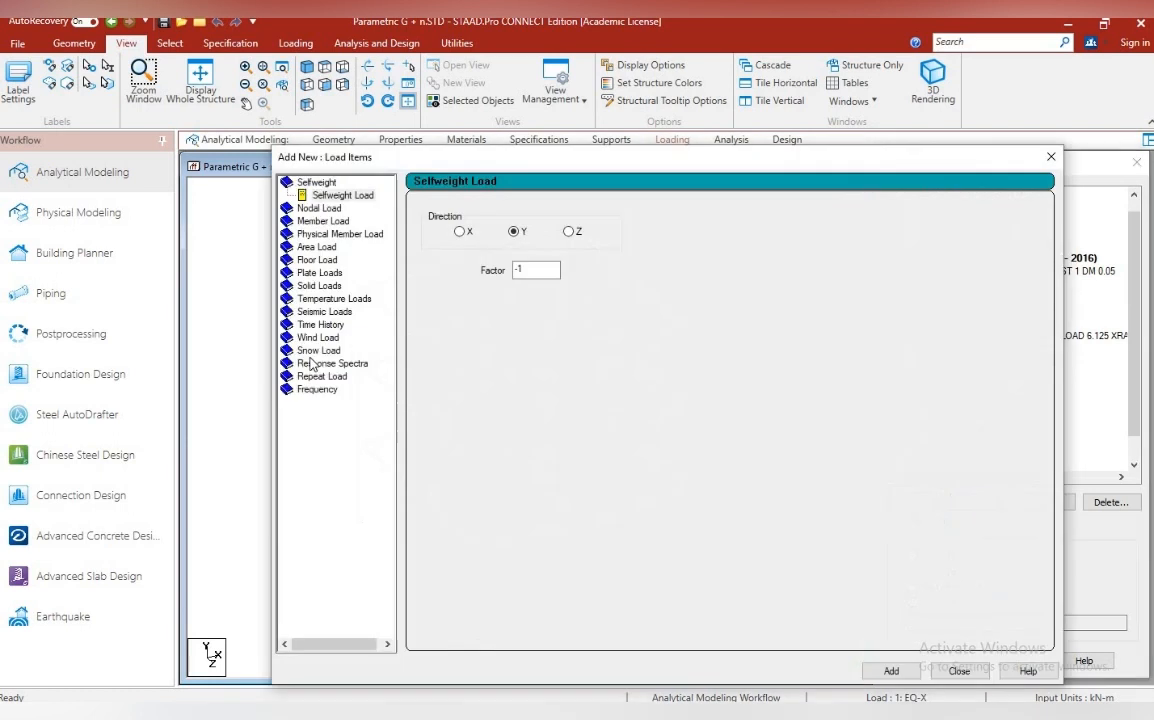
{"action": "left_click", "coordinate": [345, 311]}
{"action": "left_click", "coordinate": [429, 260]}
{"action": "left_click", "coordinate": [891, 670]}
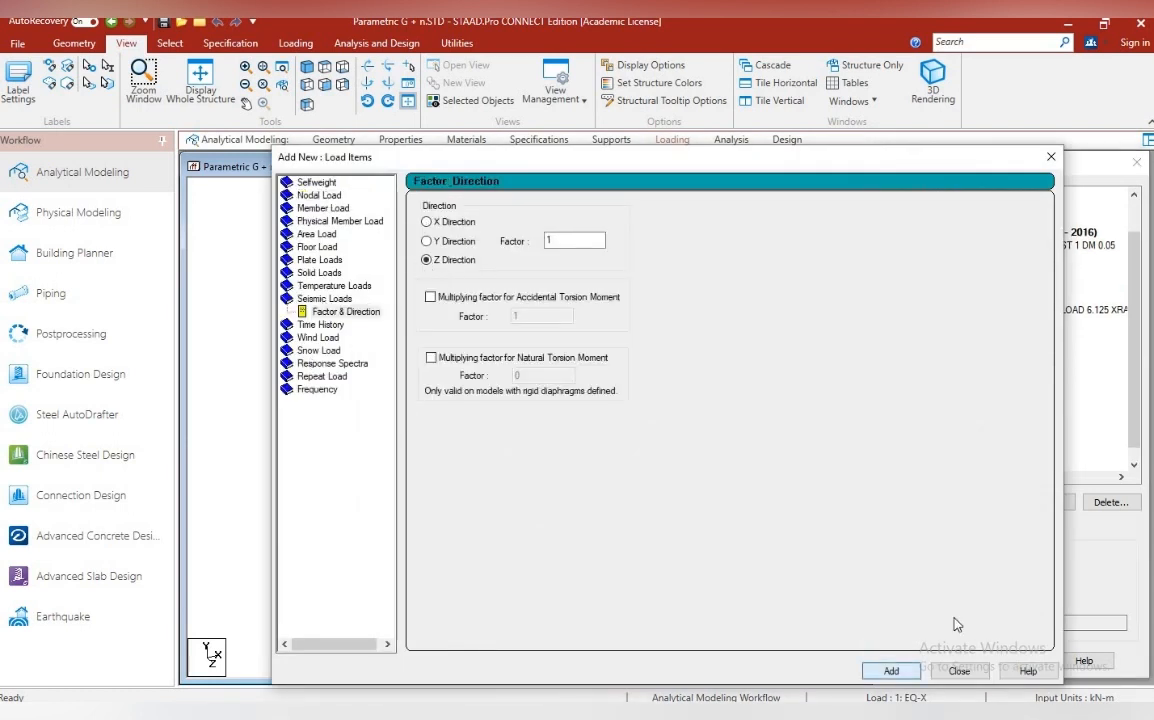
{"action": "left_click", "coordinate": [964, 672]}
Add a seismic load in the Z direction with factor -1 to load case EQ-Z ( - ive )
{"action": "left_click", "coordinate": [971, 452]}
{"action": "left_click", "coordinate": [993, 504]}
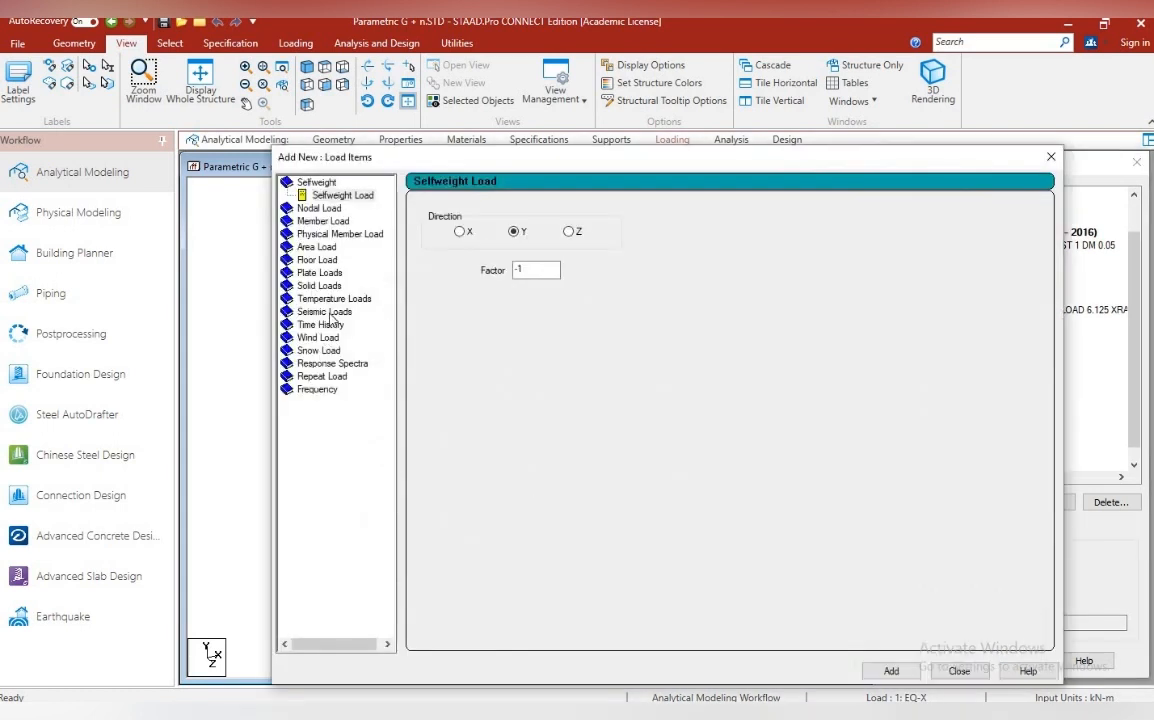
{"action": "left_click", "coordinate": [330, 313]}
{"action": "left_click", "coordinate": [549, 241]}
{"action": "type", "text": "-"}
{"action": "left_click", "coordinate": [892, 671]}
{"action": "left_click", "coordinate": [958, 672]}
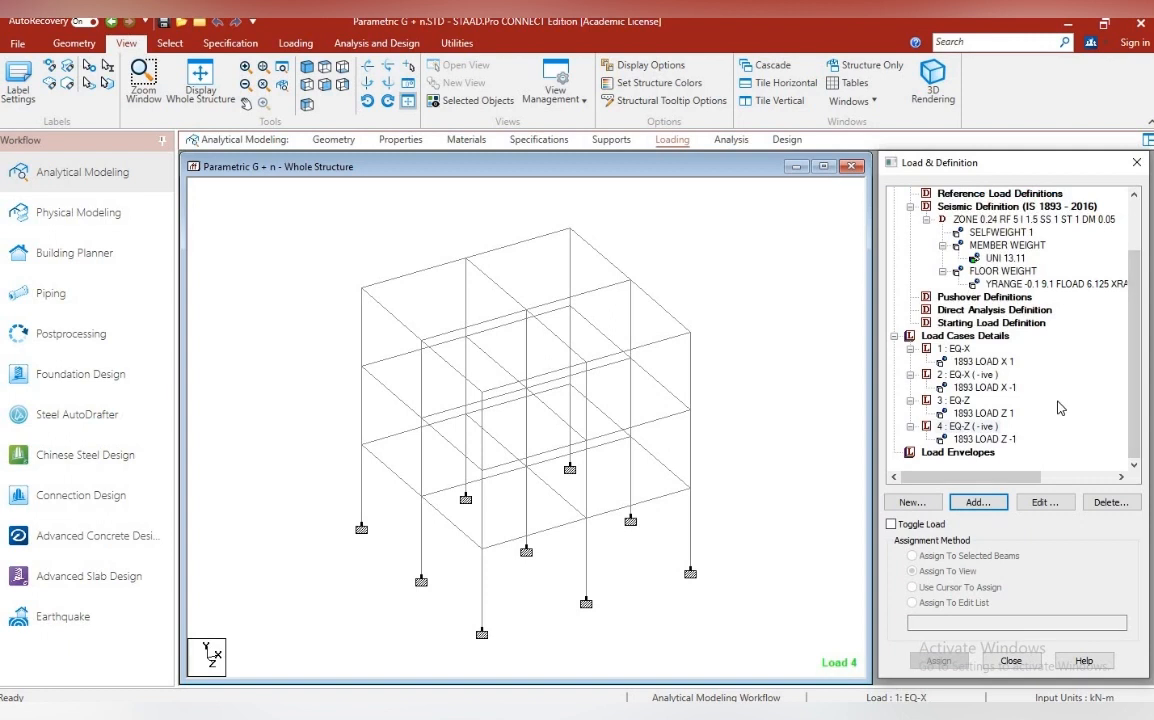
Add a primary load case titled DL + LL and start a load item for it
{"action": "left_click", "coordinate": [965, 336]}
{"action": "left_click", "coordinate": [976, 502]}
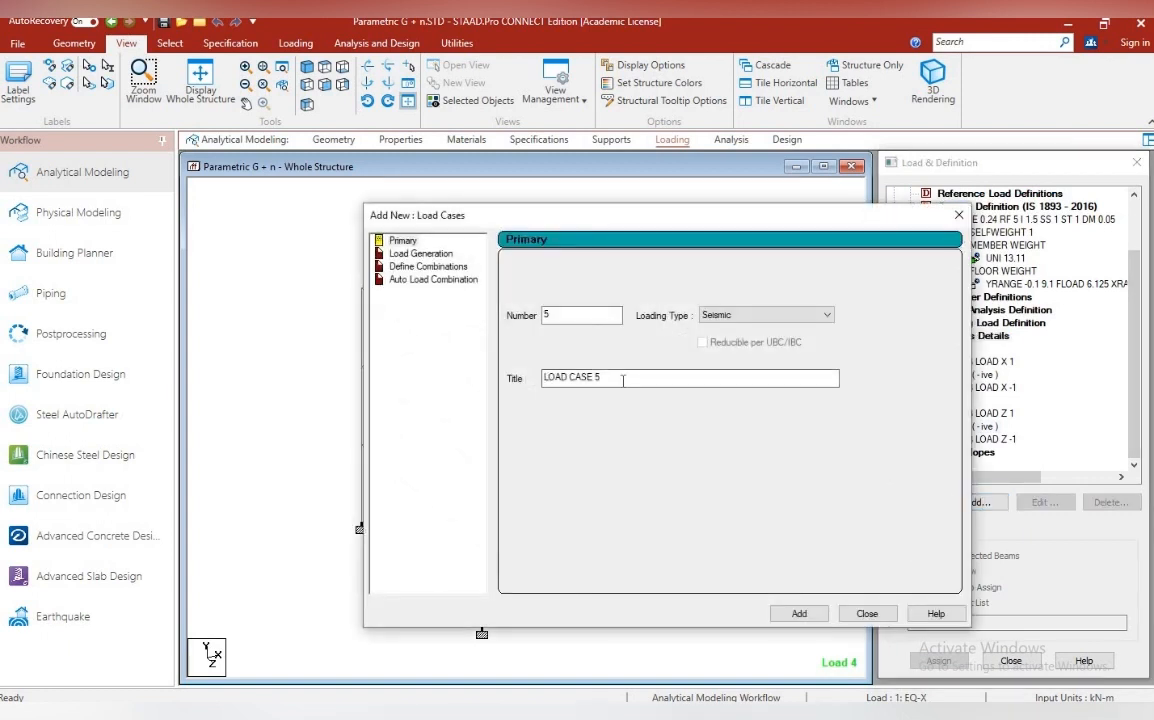
{"action": "type", "text": "DL + LL"}
{"action": "left_click", "coordinate": [799, 613]}
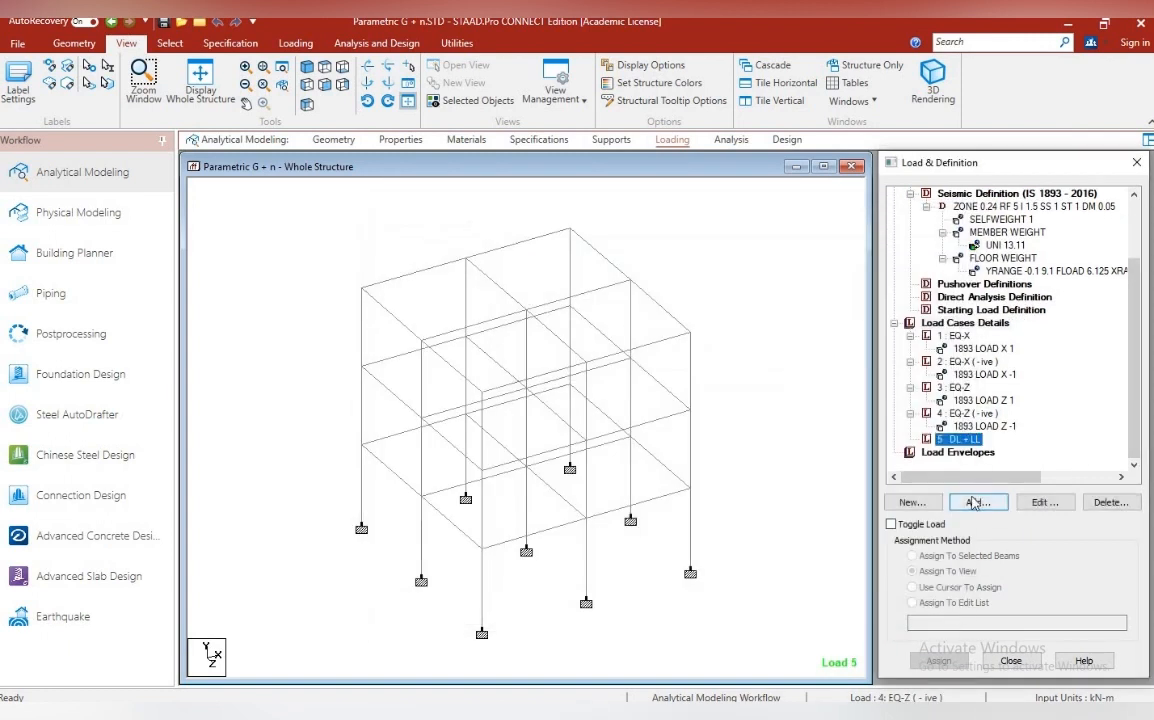
{"action": "left_click", "coordinate": [976, 502]}
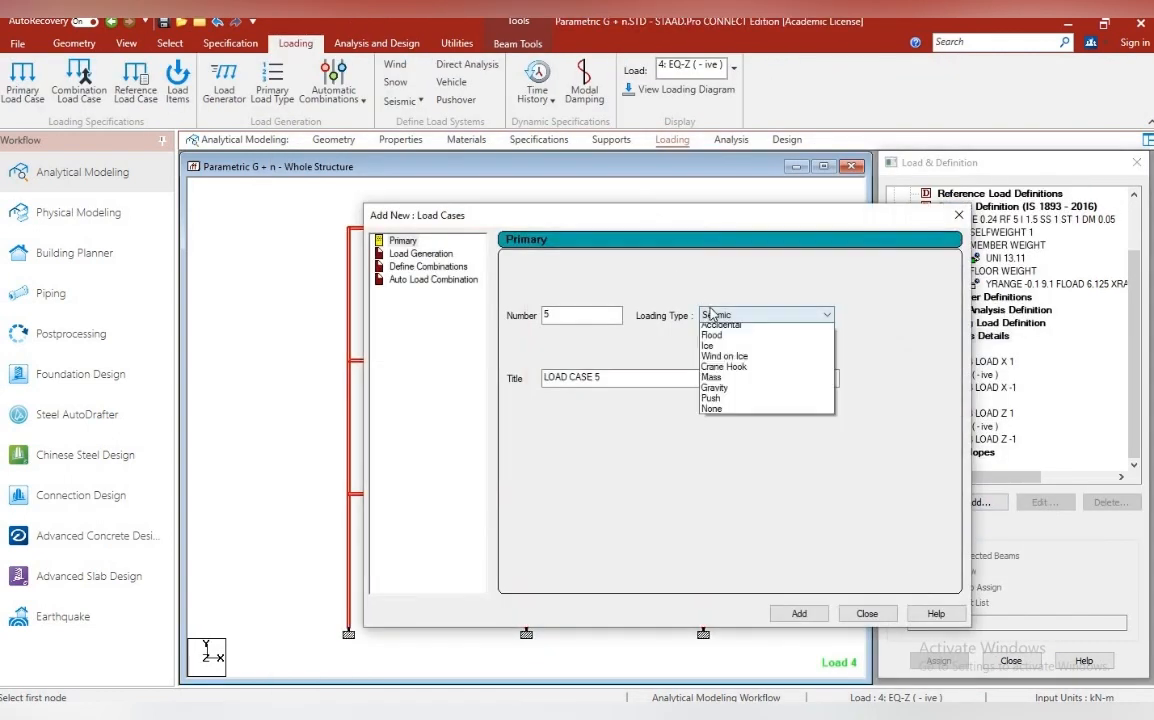
Choose the loading type for load case 5, title it DL and add it
{"action": "left_click", "coordinate": [740, 328]}
{"action": "triple_click", "coordinate": [620, 377]}
{"action": "type", "text": "DL"}
{"action": "left_click", "coordinate": [799, 613]}
Add a selfweight load with factor -1 in Y to the DL case and assign it to the whole view
{"action": "left_click", "coordinate": [976, 502]}
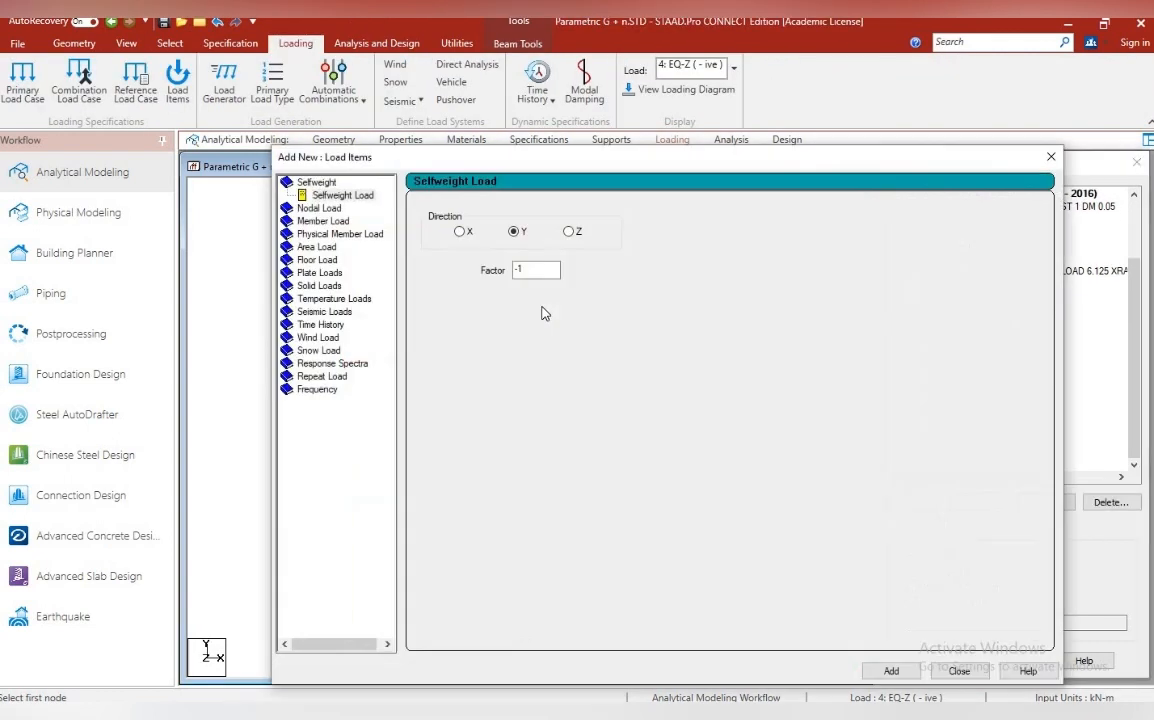
{"action": "left_click", "coordinate": [891, 672]}
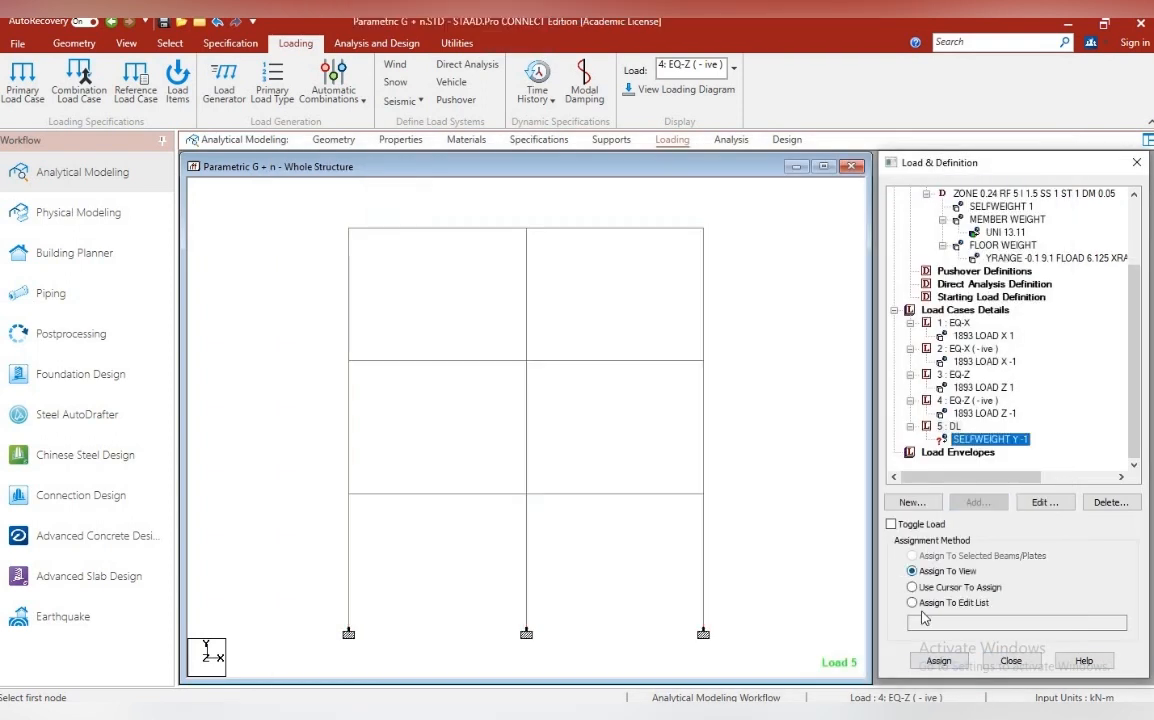
{"action": "left_click", "coordinate": [797, 427]}
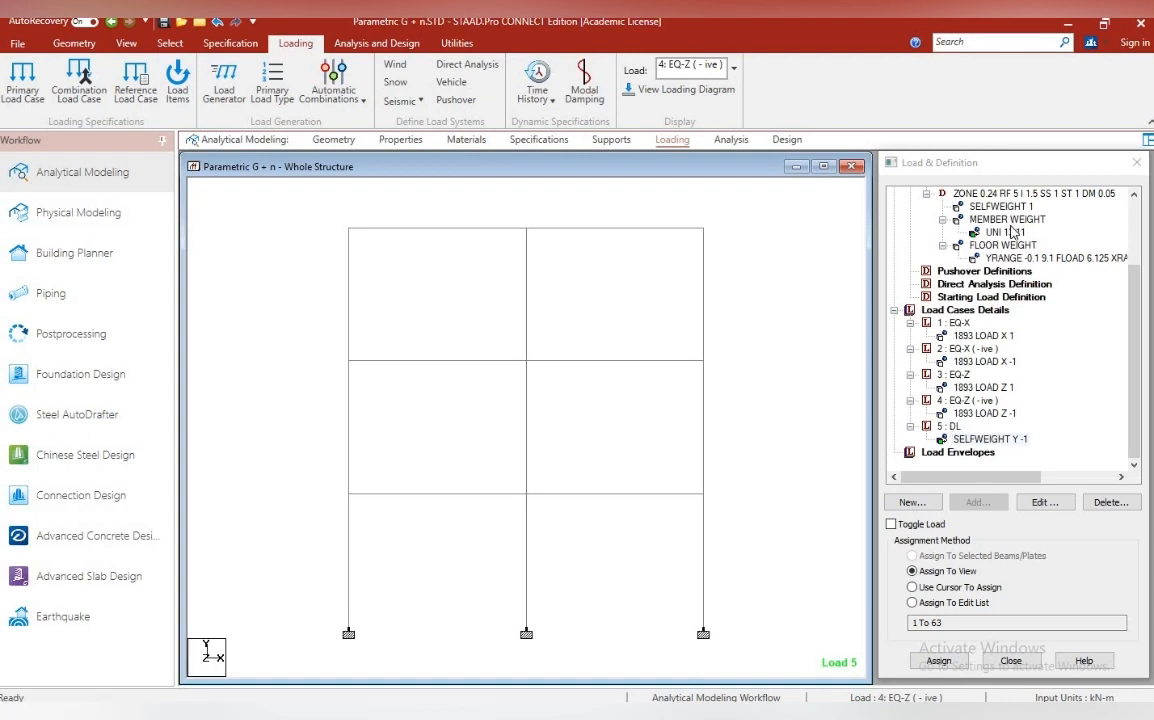
Add a primary load case 6 of type Live titled LL and close the dialog
{"action": "scroll", "coordinate": [1013, 232], "scroll_direction": "up", "scroll_amount": 3}
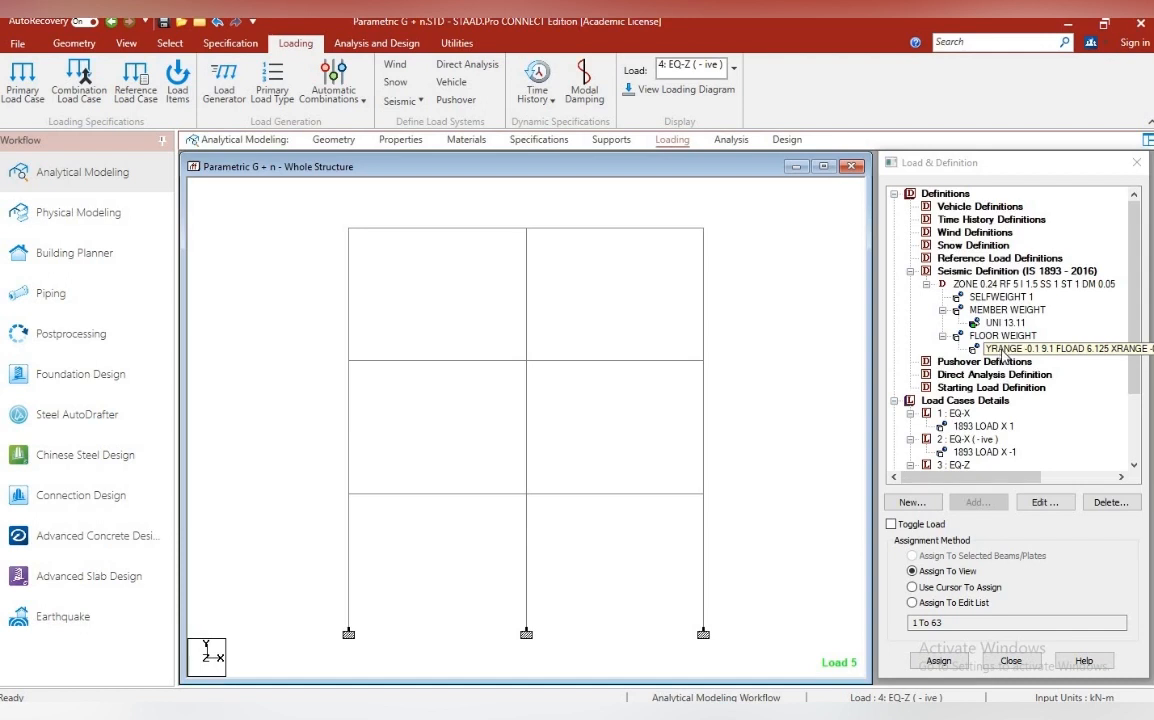
{"action": "scroll", "coordinate": [1000, 453], "scroll_direction": "down", "scroll_amount": 3}
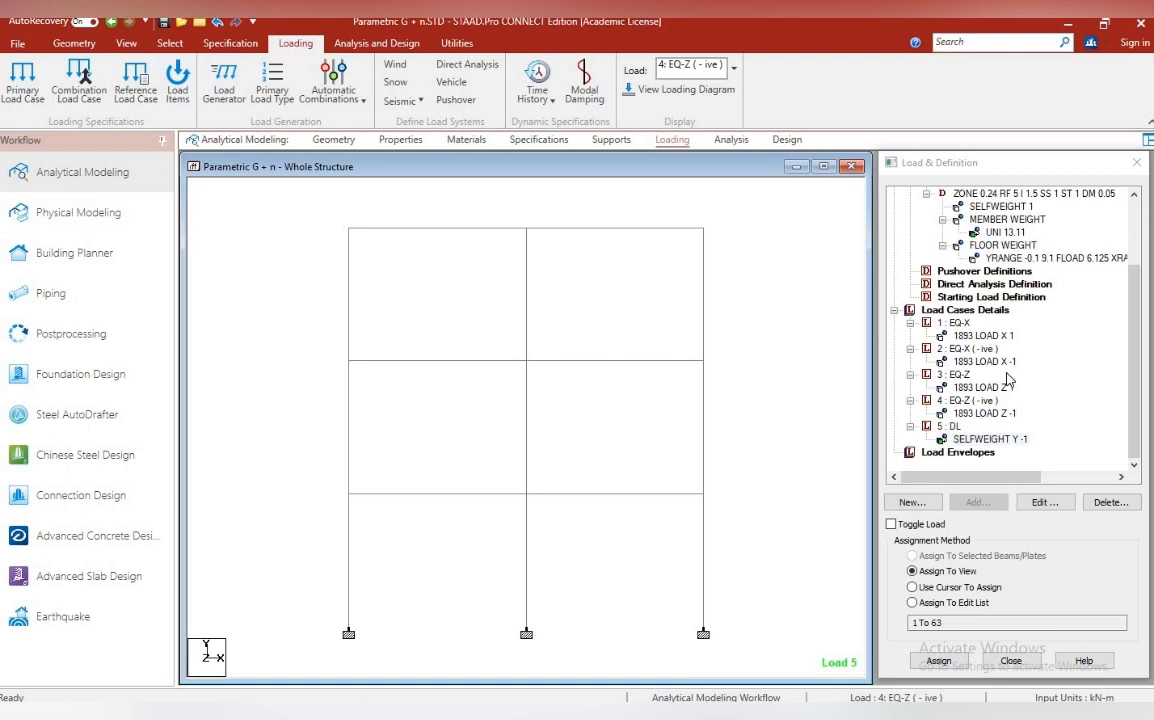
{"action": "left_click", "coordinate": [965, 310]}
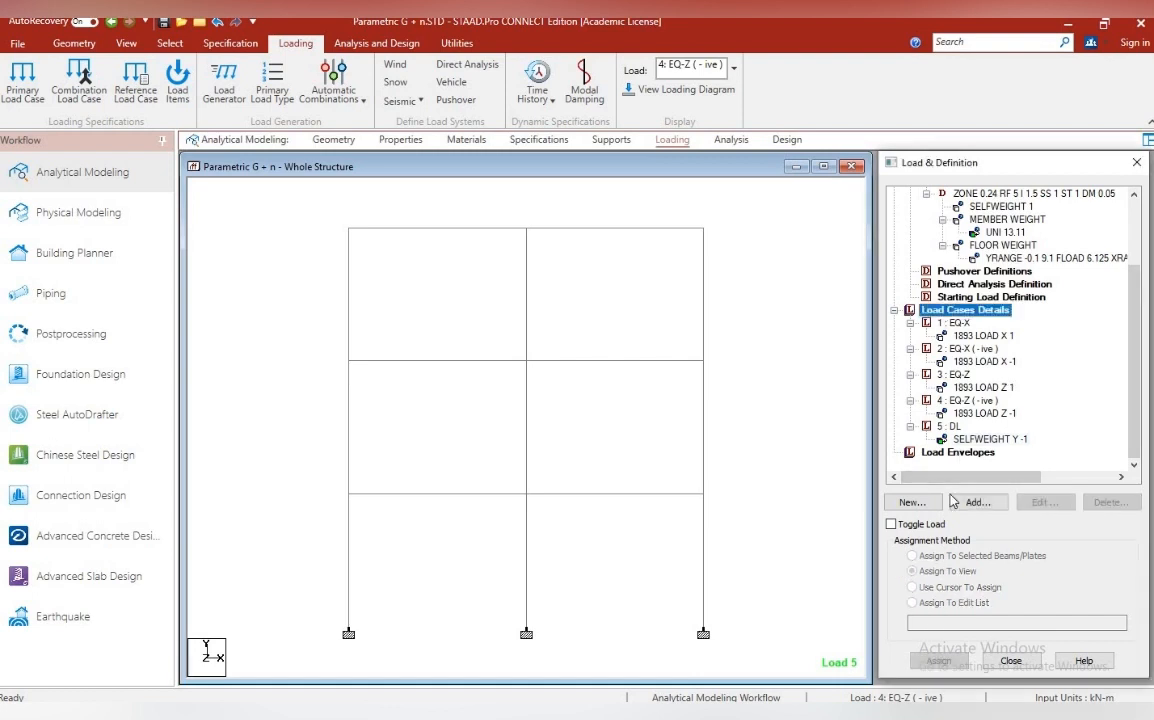
{"action": "left_click", "coordinate": [912, 502]}
{"action": "left_click", "coordinate": [765, 315]}
{"action": "left_click", "coordinate": [758, 343]}
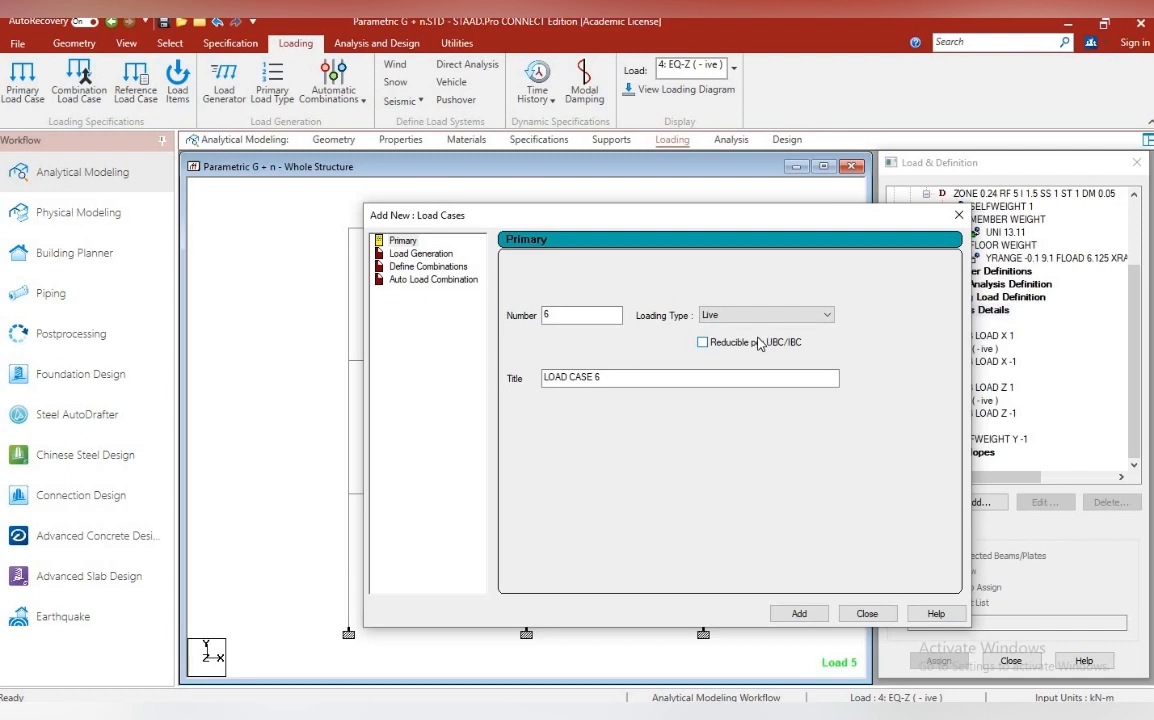
{"action": "left_click_drag", "start_coordinate": [602, 378], "coordinate": [513, 378]}
{"action": "type", "text": "LL"}
{"action": "left_click", "coordinate": [799, 613]}
{"action": "left_click", "coordinate": [867, 613]}
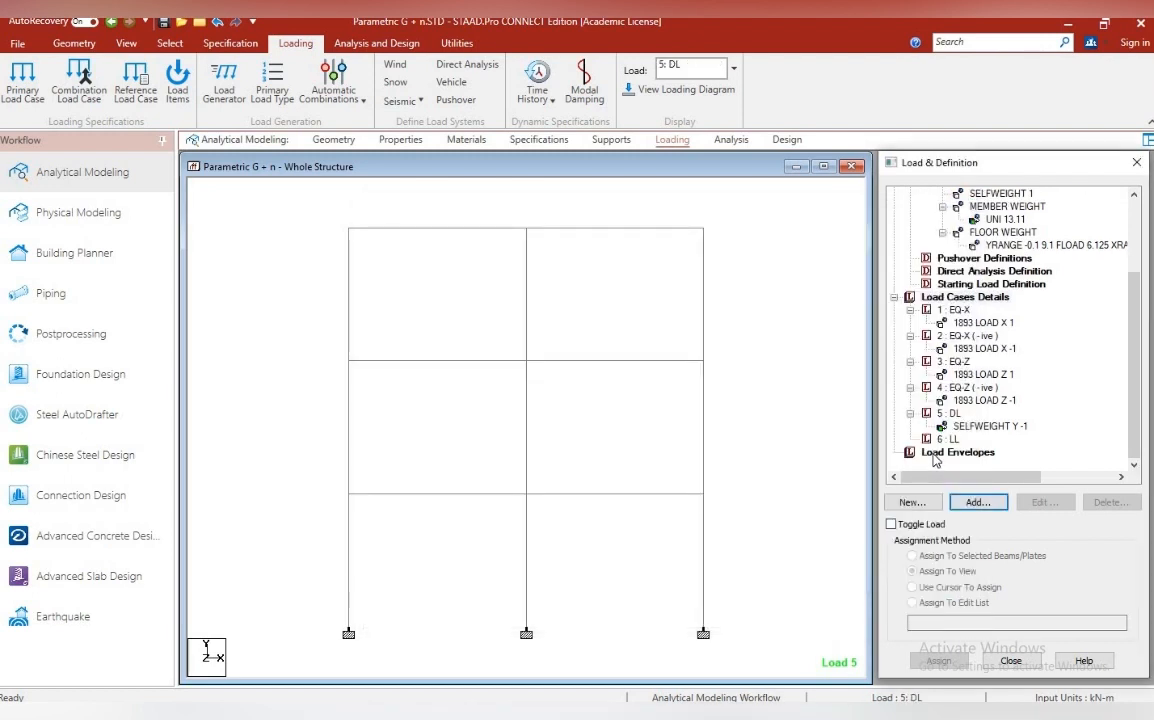
Add a uniform member force of -3 kN/m in the GY direction to the LL case
{"action": "left_click", "coordinate": [942, 443]}
{"action": "left_click", "coordinate": [978, 502]}
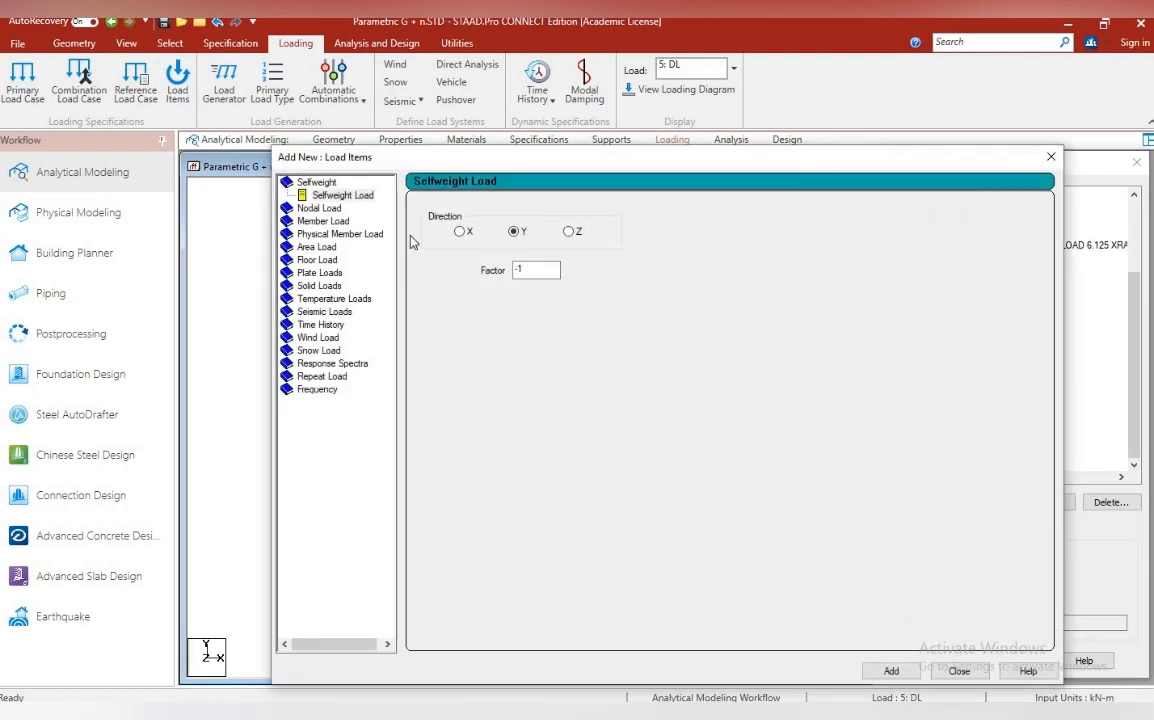
{"action": "left_click", "coordinate": [323, 220]}
{"action": "left_click", "coordinate": [570, 250]}
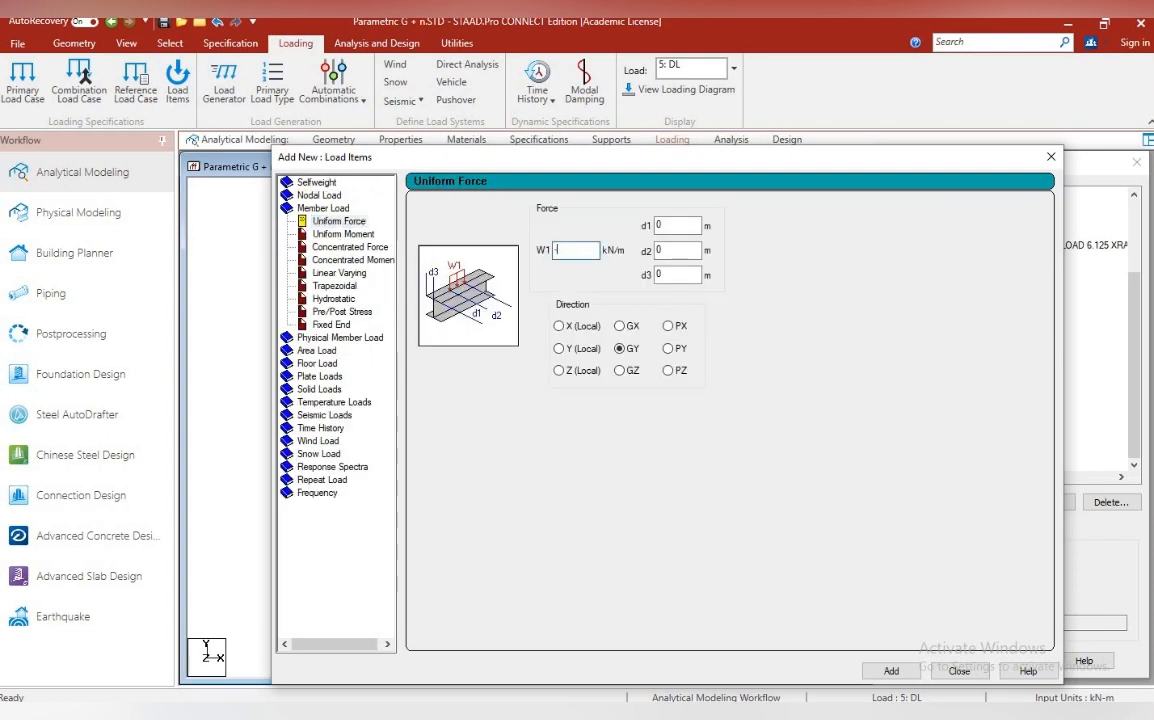
{"action": "left_click", "coordinate": [907, 672]}
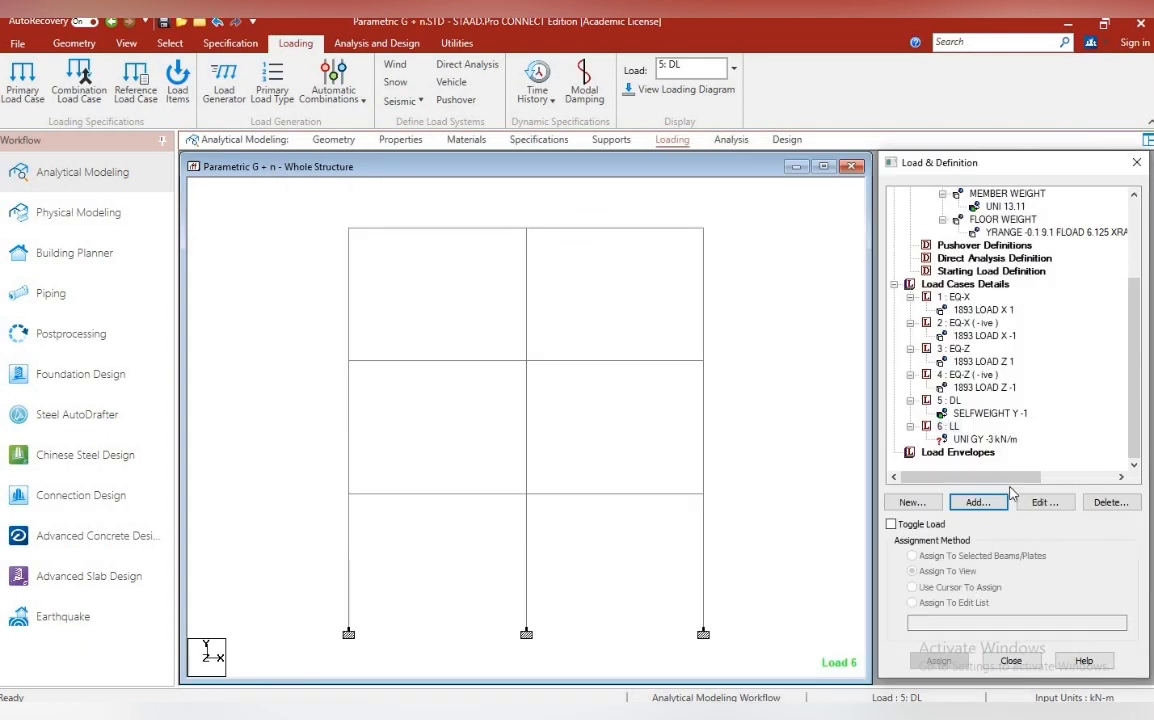
Assign the LL case's uniform force to the whole view
{"action": "left_click", "coordinate": [988, 441]}
{"action": "left_click", "coordinate": [939, 660]}
{"action": "left_click", "coordinate": [1043, 458]}
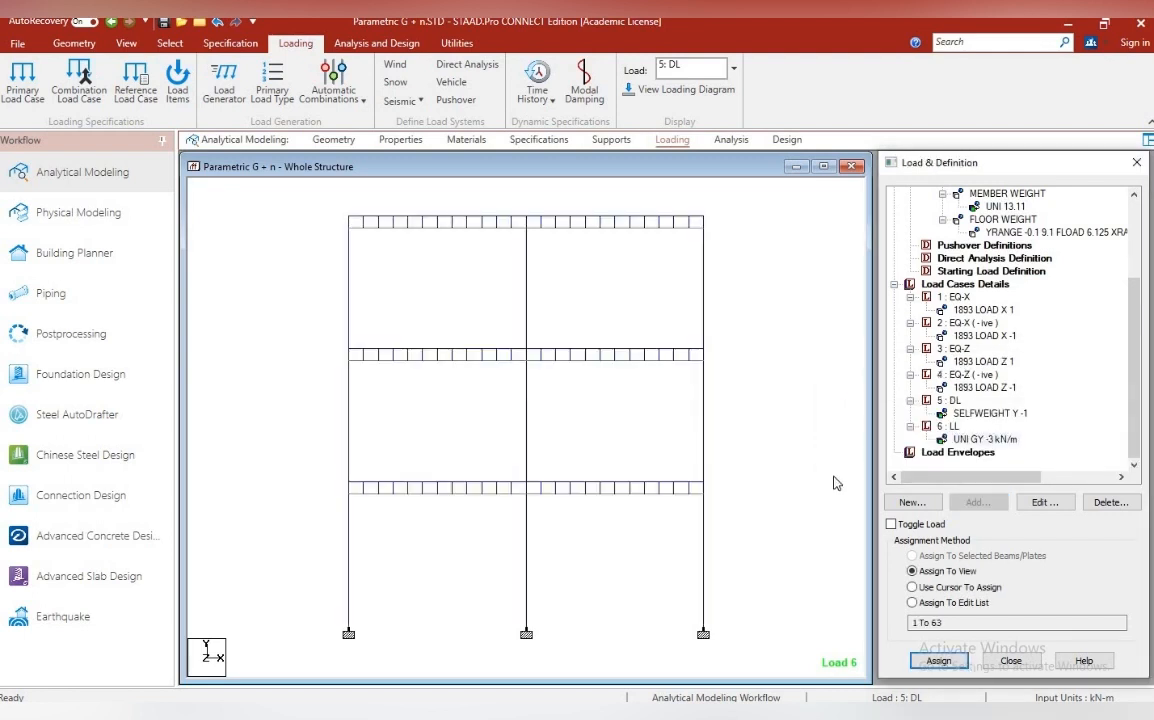
Start a floor load by Y range for the LL case with a pressure of 0.75 kN/m2 in Global Y
{"action": "left_click", "coordinate": [953, 428]}
{"action": "left_click", "coordinate": [979, 502]}
{"action": "left_click", "coordinate": [321, 261]}
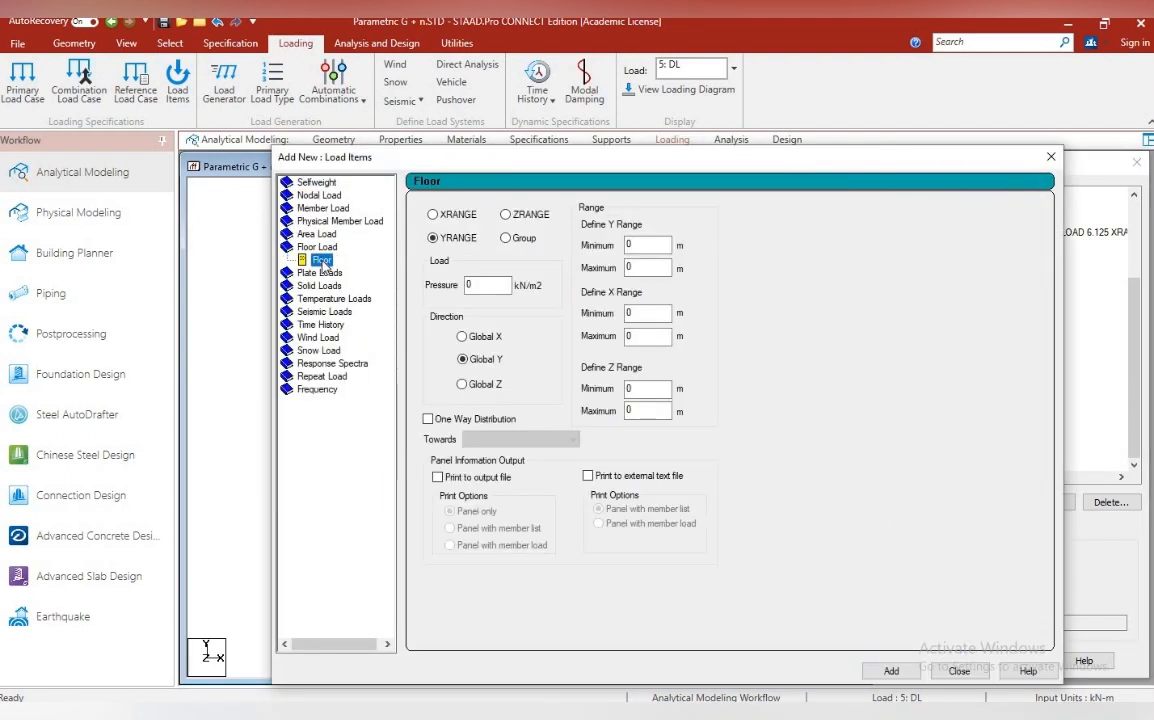
{"action": "double_click", "coordinate": [487, 285]}
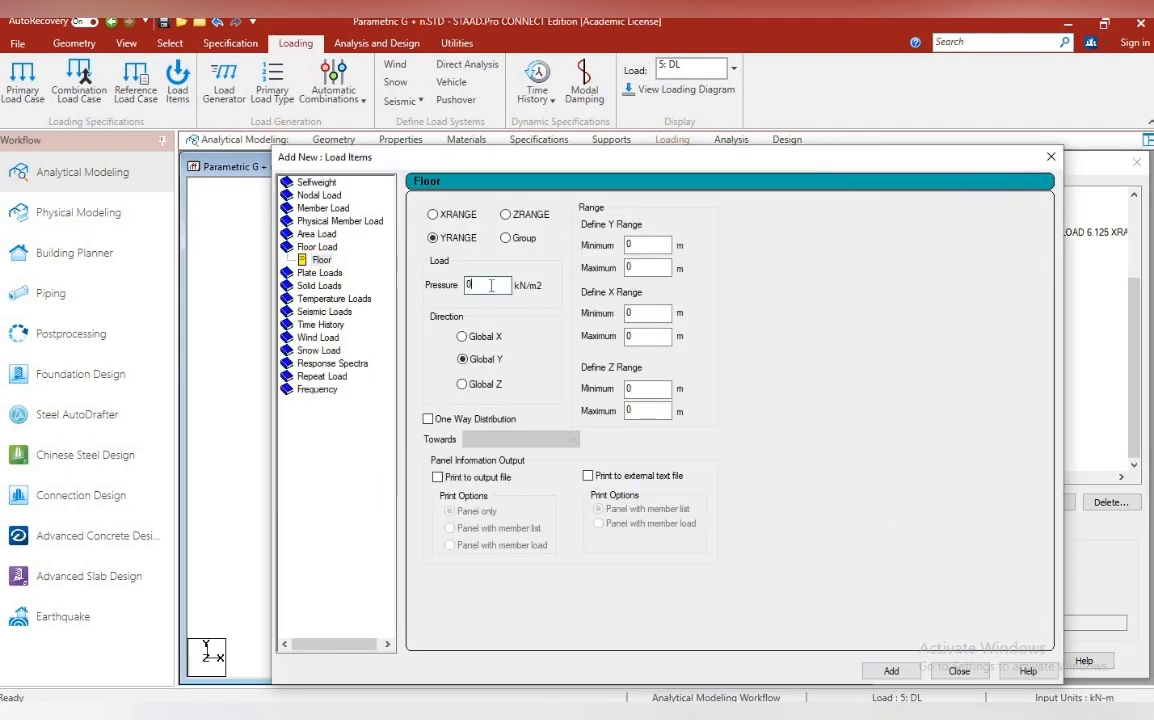
{"action": "type", "text": "0.75"}
Set the floor load's range to Y -0.1 to 9.1 m and X and Z -0.1 to 8.1 m, and add it to LL
{"action": "left_click", "coordinate": [652, 246]}
{"action": "type", "text": "-0"}
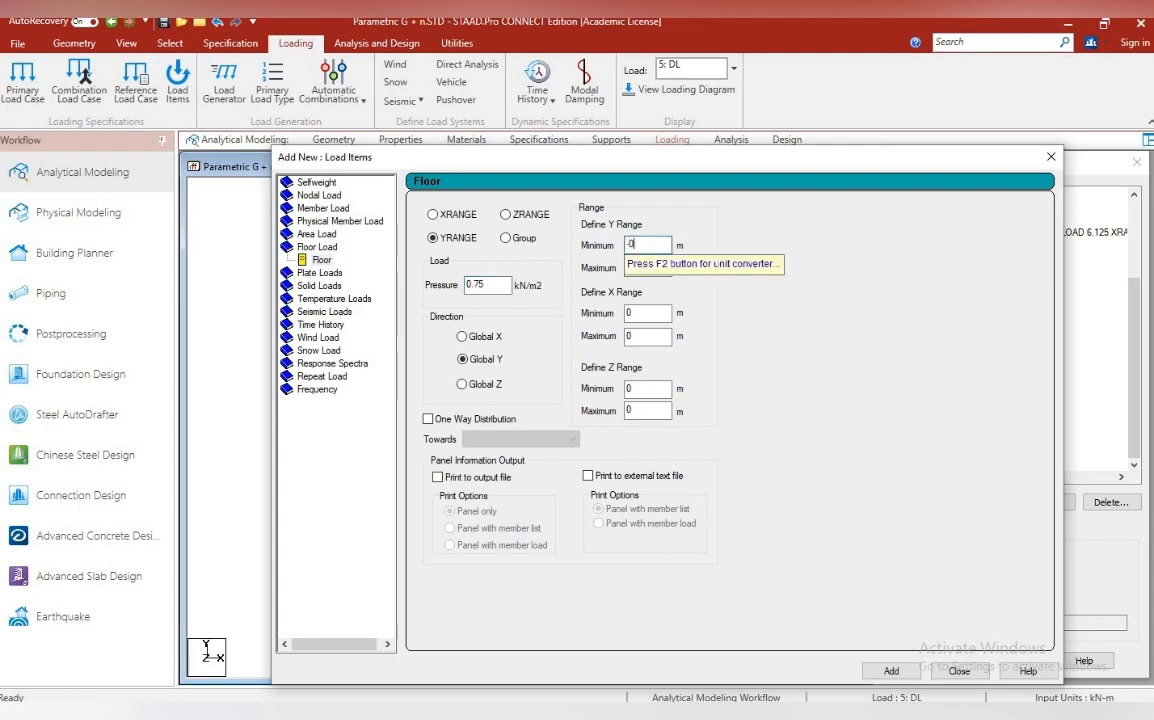
{"action": "type", "text": ".1"}
{"action": "key", "text": "Tab"}
{"action": "type", "text": "-0.1"}
{"action": "key", "text": "Tab"}
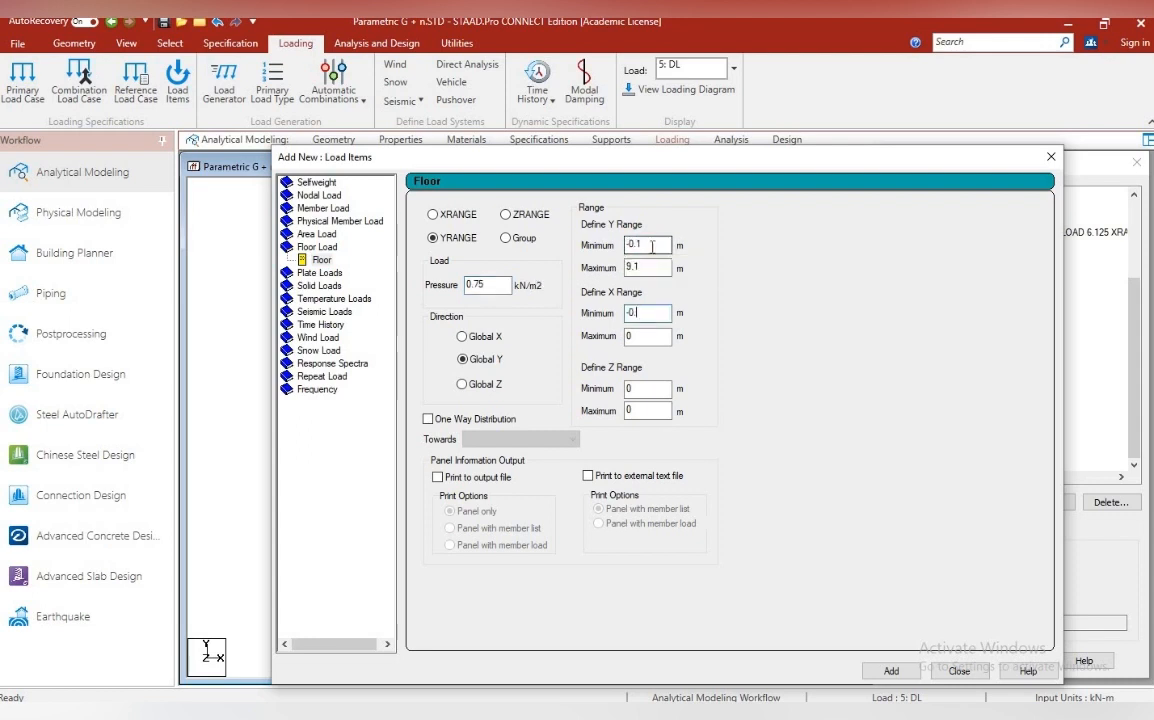
{"action": "type", "text": "8.1"}
{"action": "key", "text": "Tab"}
{"action": "type", "text": "-0.1"}
{"action": "key", "text": "Tab"}
{"action": "type", "text": "8.1"}
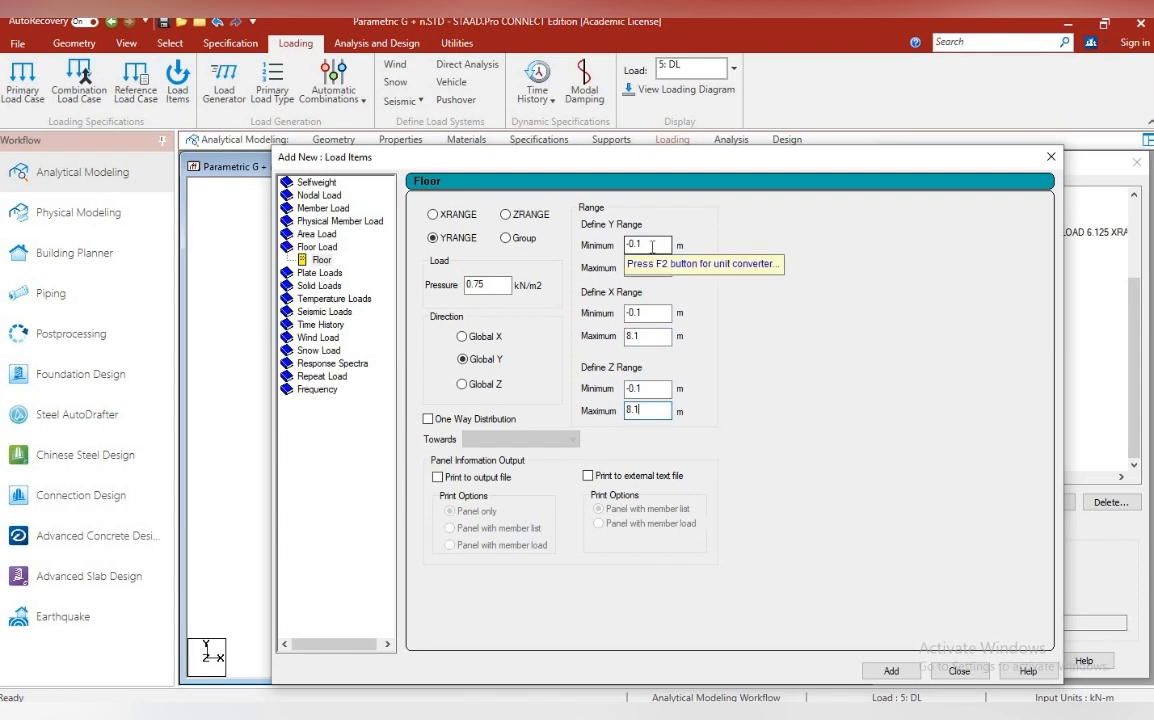
{"action": "left_click", "coordinate": [892, 671]}
{"action": "left_click", "coordinate": [959, 671]}
{"action": "left_click", "coordinate": [1023, 441]}
{"action": "left_click", "coordinate": [1000, 427]}
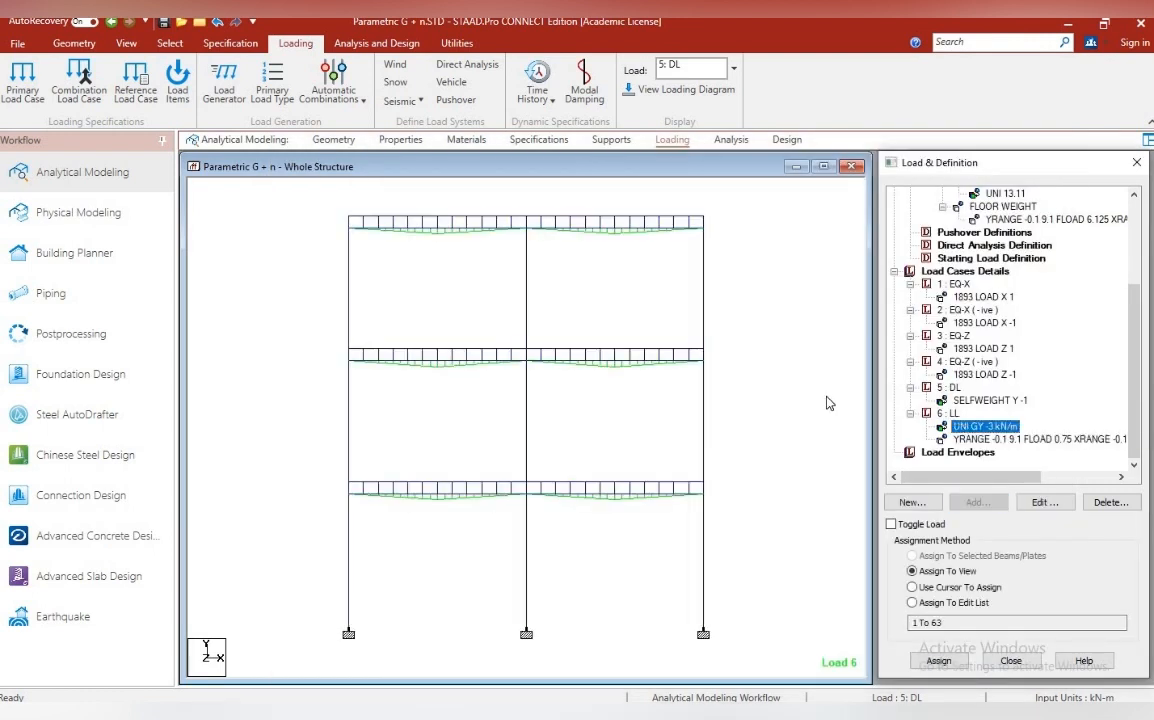
{"action": "left_click", "coordinate": [825, 400]}
Add load combination 7 named 1.5 ( DL + LL ), combining the DL and LL cases with a factor of 1.5
{"action": "left_click", "coordinate": [1000, 272]}
{"action": "left_click", "coordinate": [977, 502]}
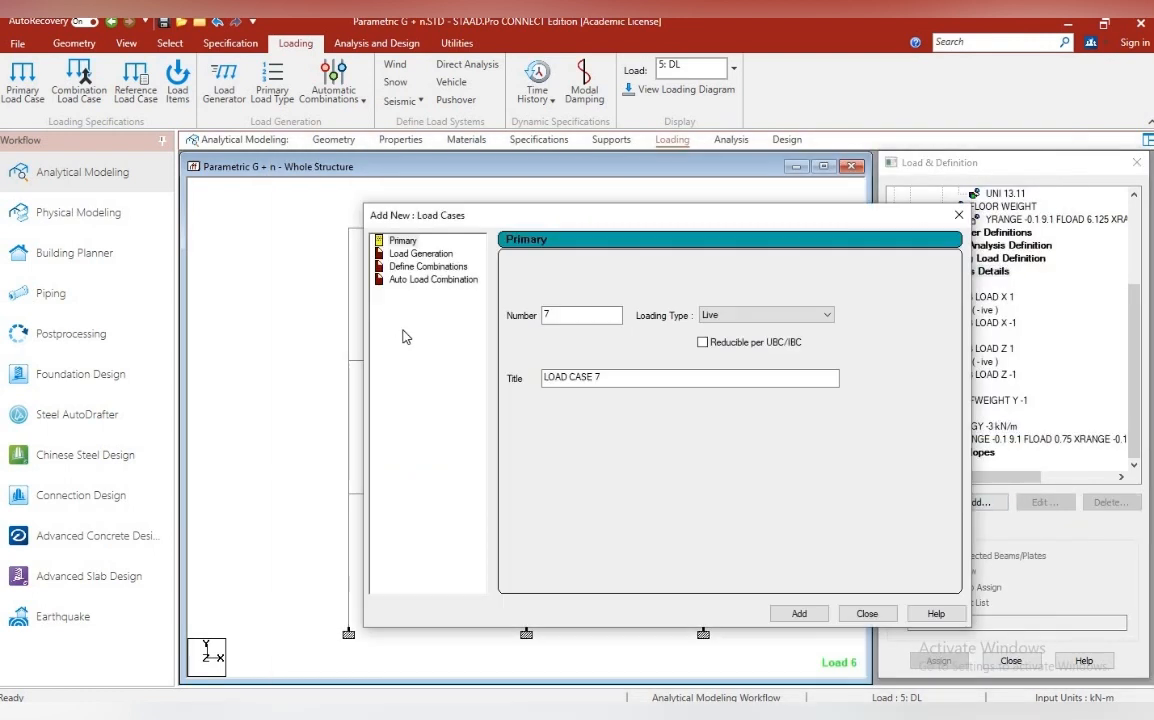
{"action": "left_click", "coordinate": [428, 266]}
{"action": "left_click_drag", "start_coordinate": [762, 264], "coordinate": [640, 264]}
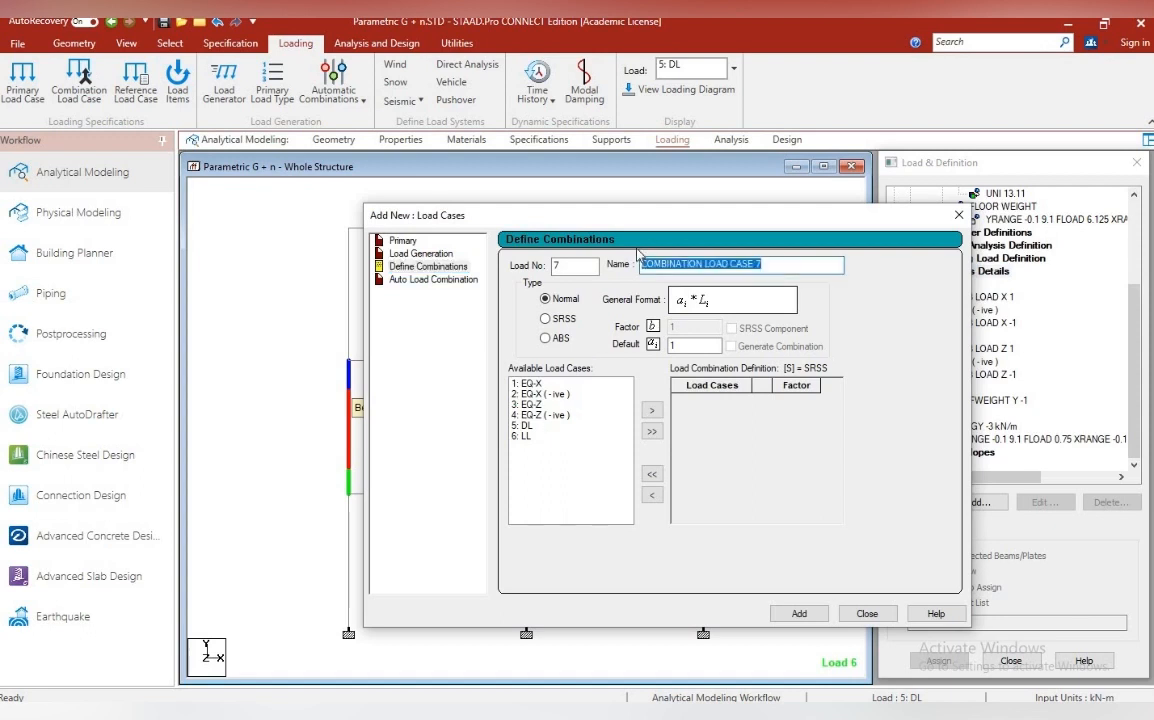
{"action": "type", "text": "1.5 ( DL + LL"}
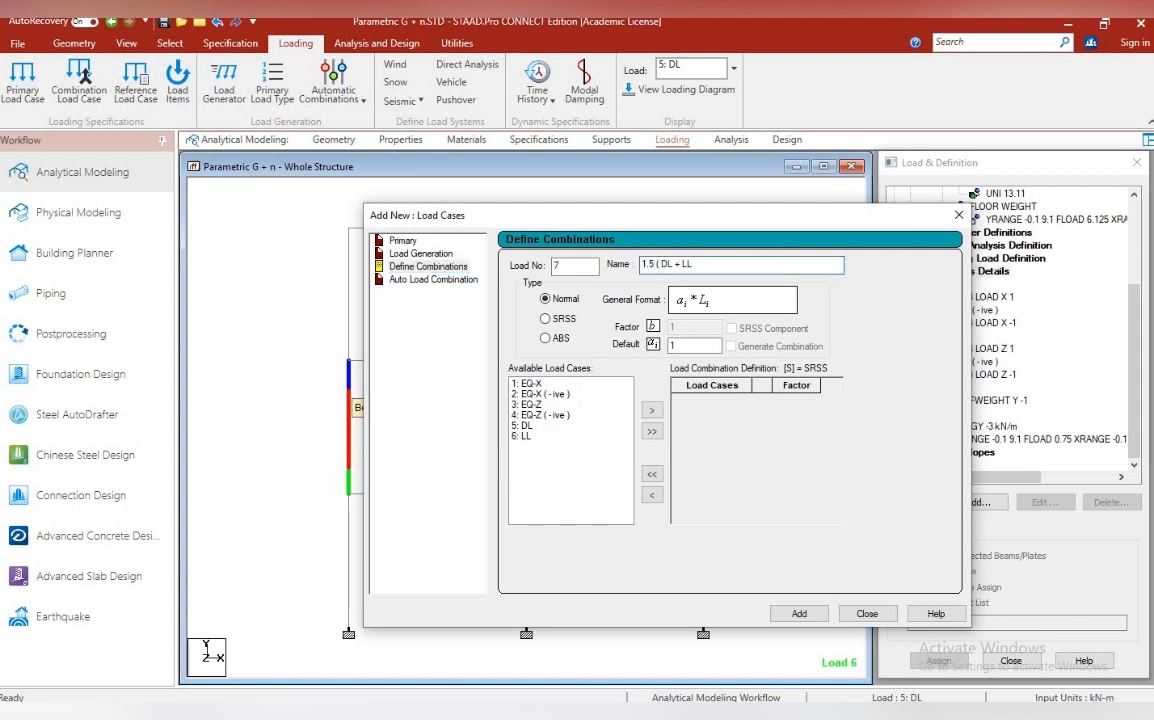
{"action": "left_click", "coordinate": [691, 347]}
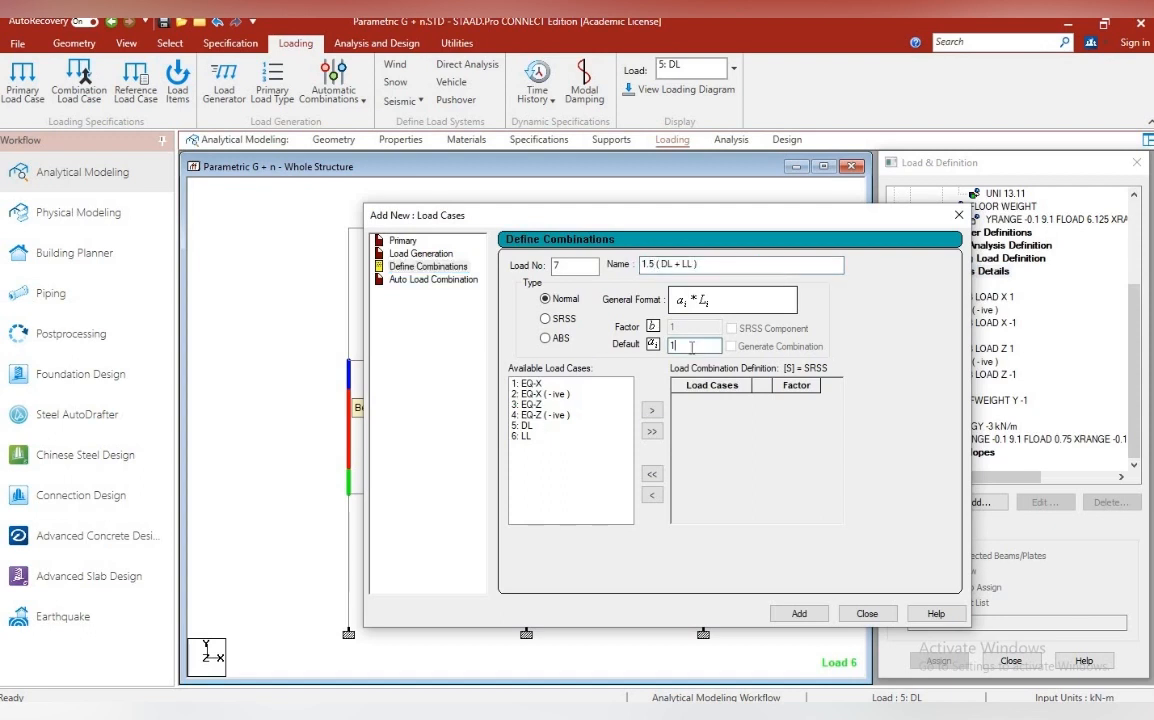
{"action": "double_click", "coordinate": [527, 426]}
{"action": "double_click", "coordinate": [526, 436]}
{"action": "left_click", "coordinate": [799, 613]}
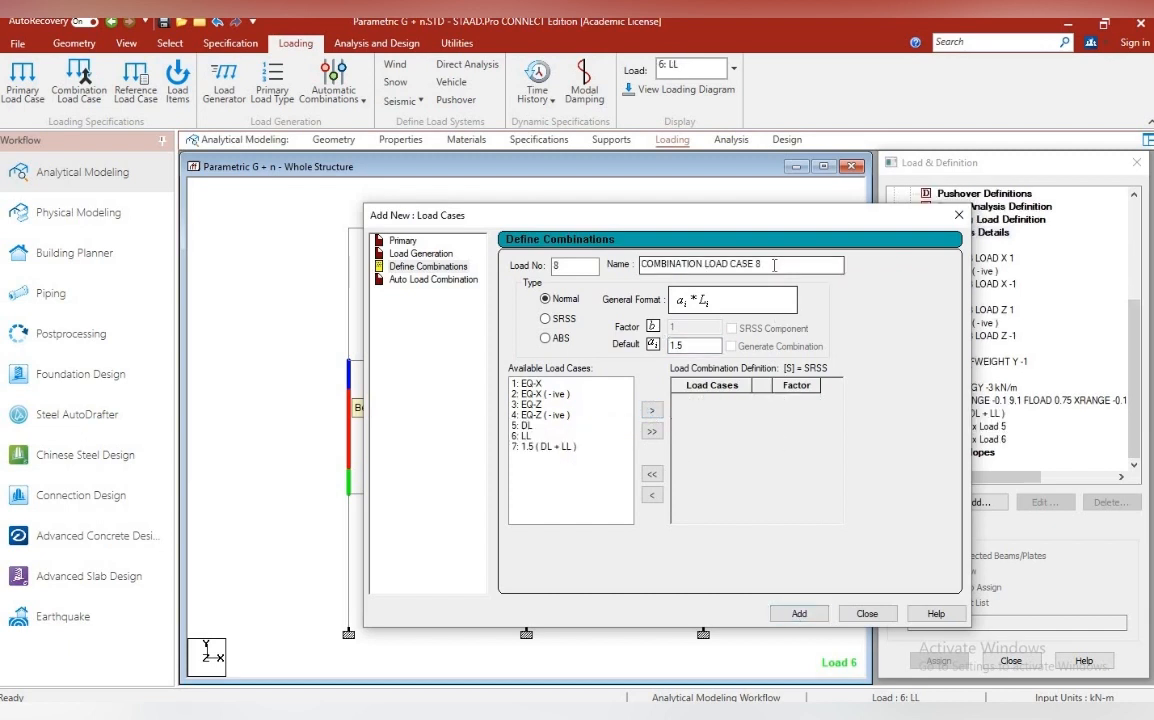
Add load combination 8 named 1.5 ( DL + EQ), combining EQ-X and DL with a factor of 1.5
{"action": "left_click_drag", "start_coordinate": [774, 265], "coordinate": [612, 288]}
{"action": "type", "text": "1.5 ( DL +"}
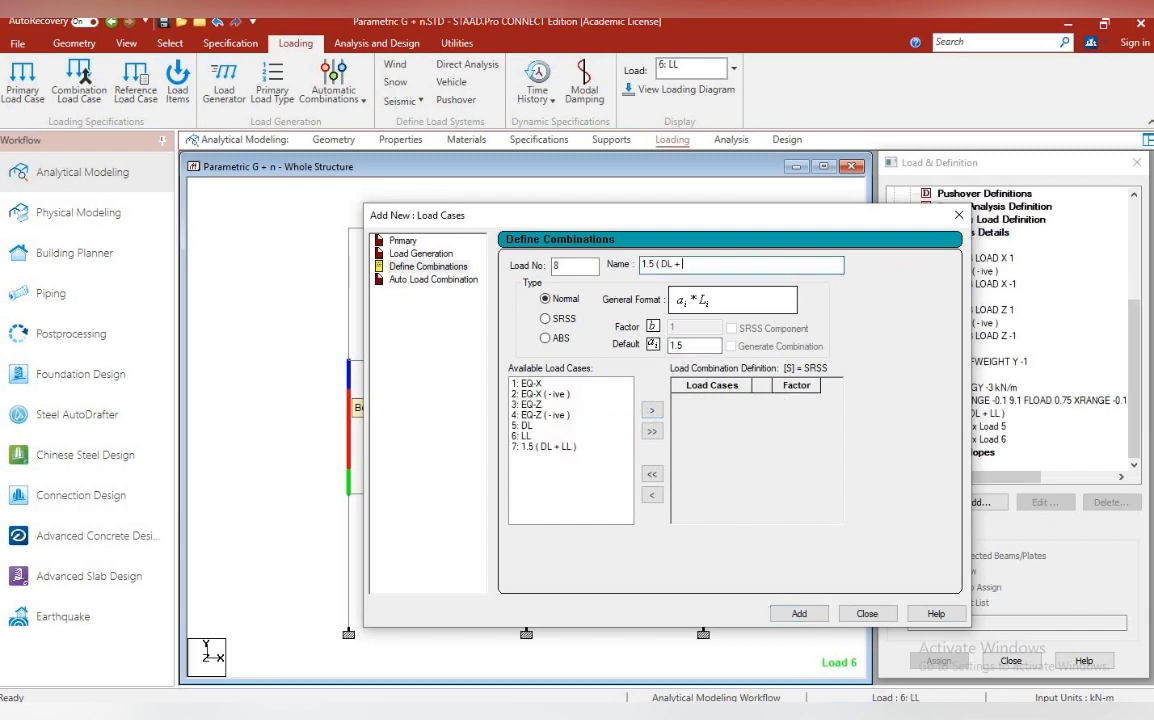
{"action": "type", "text": " EQ)"}
{"action": "left_click", "coordinate": [527, 383]}
{"action": "left_click", "coordinate": [651, 410]}
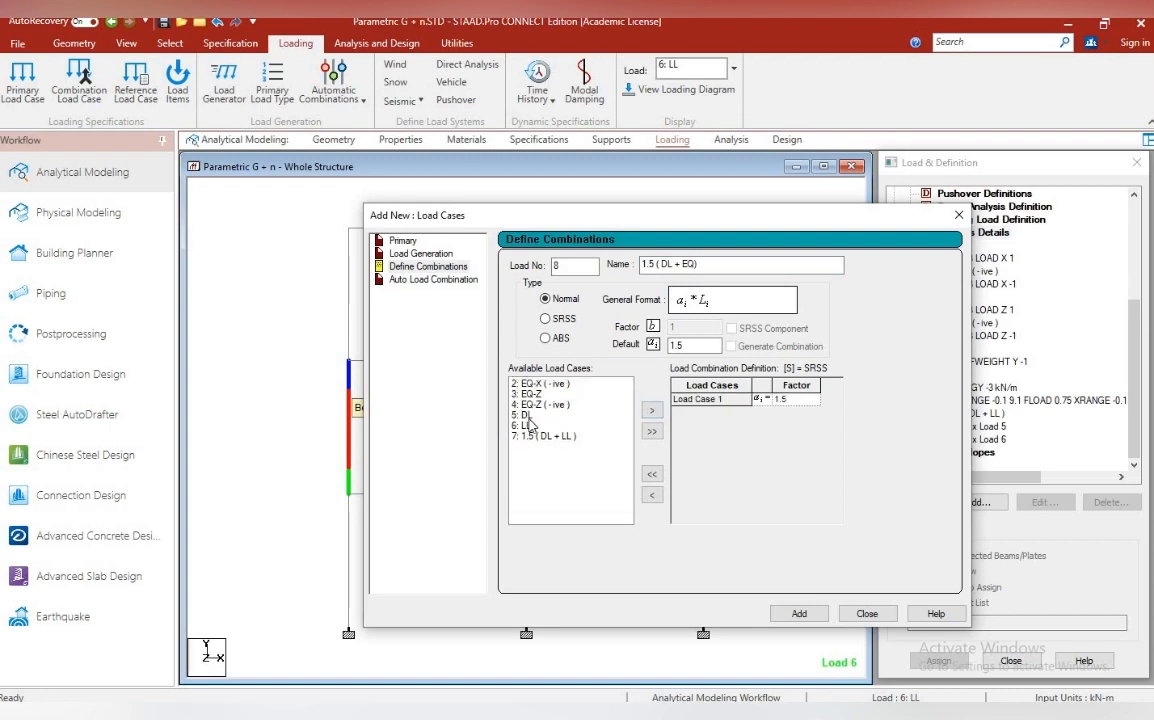
{"action": "left_click", "coordinate": [527, 414]}
{"action": "left_click", "coordinate": [651, 410]}
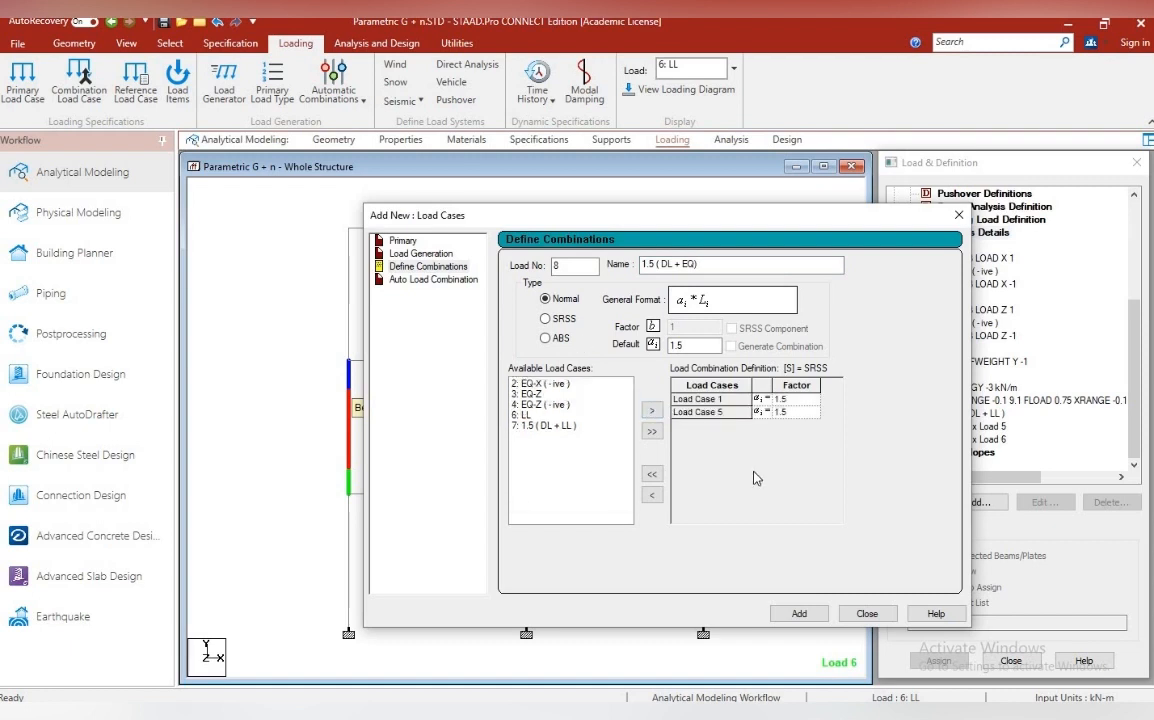
{"action": "left_click", "coordinate": [799, 613]}
Add load combination 9 named 1.5 ( DL + EQ), combining EQ-X ( -ive ) and DL with a factor of 1.5
{"action": "type", "text": "1.5 ("}
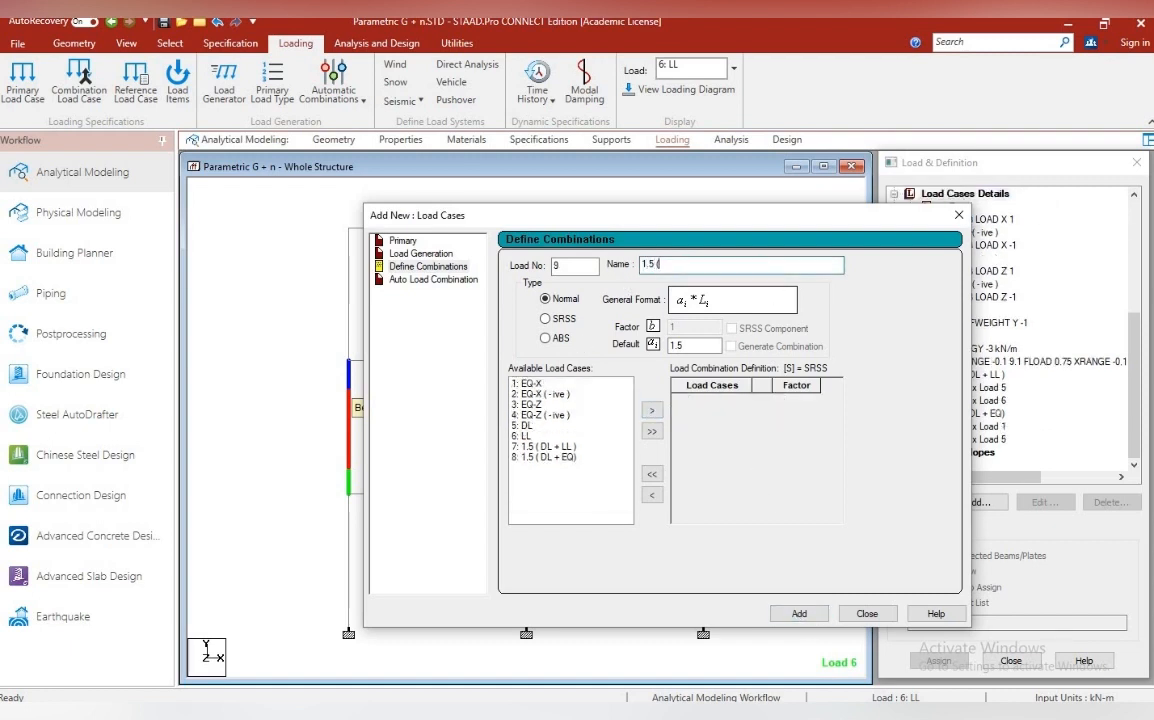
{"action": "key", "text": "BackSpace"}
{"action": "key", "text": "ctrl+shift+Left"}
{"action": "key", "text": "ctrl+shift+Left"}
{"action": "key", "text": "ctrl+shift+Left"}
{"action": "key", "text": "ctrl+shift+Left"}
{"action": "key", "text": "ctrl+c"}
{"action": "key", "text": "Right"}
{"action": "left_click", "coordinate": [545, 395]}
{"action": "left_click", "coordinate": [652, 411]}
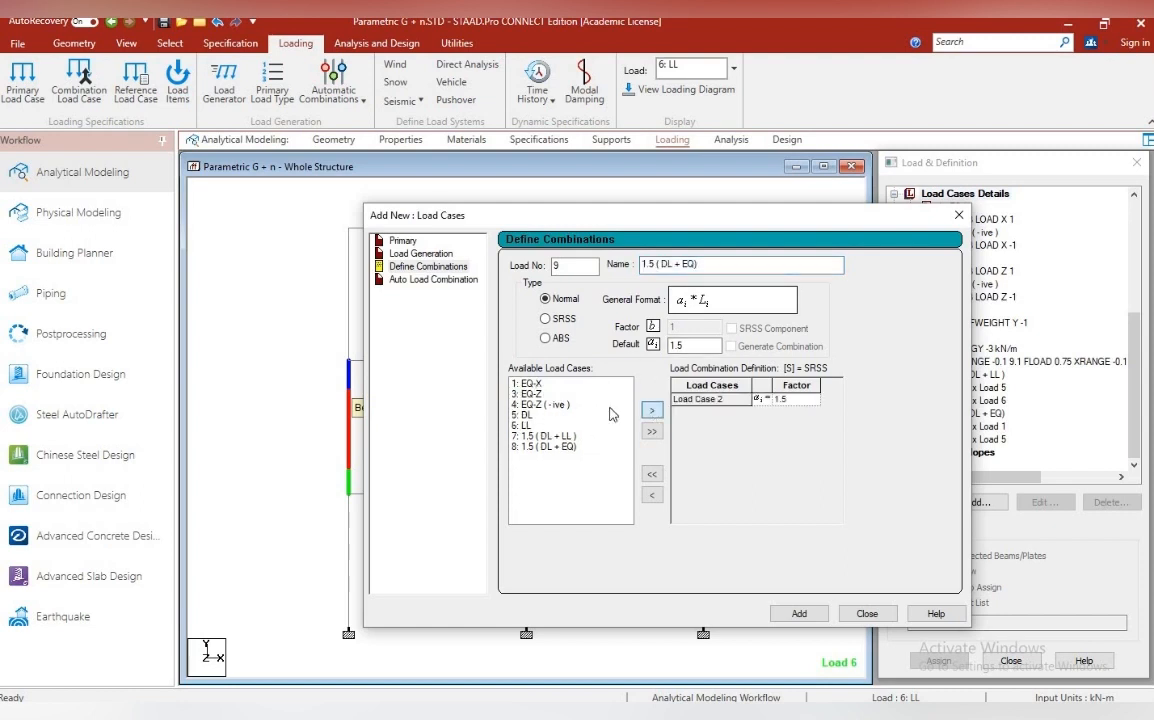
{"action": "left_click", "coordinate": [530, 416]}
{"action": "left_click", "coordinate": [652, 411]}
{"action": "left_click", "coordinate": [817, 617]}
Add load combination 10 named 1.5 ( DL + EQ), combining EQ-Z and DL with a factor of 1.5
{"action": "left_click_drag", "start_coordinate": [783, 262], "coordinate": [617, 256]}
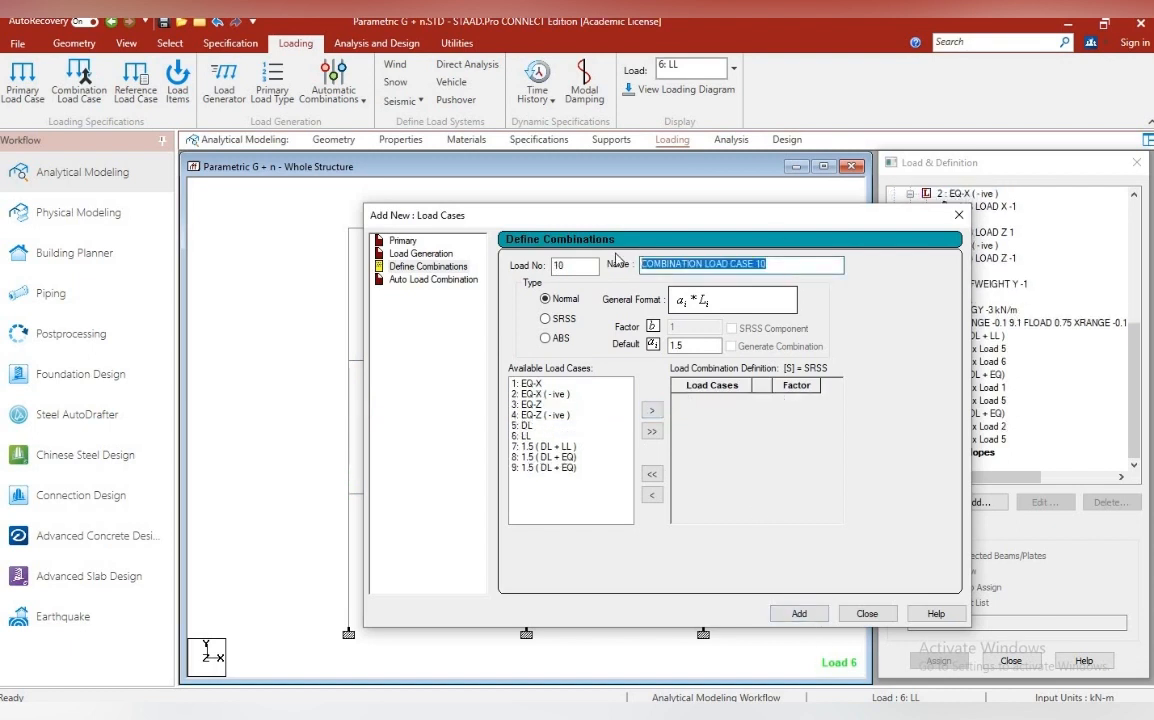
{"action": "key", "text": "ctrl+v"}
{"action": "left_click", "coordinate": [535, 404]}
{"action": "left_click", "coordinate": [652, 411]}
{"action": "left_click", "coordinate": [530, 415]}
Add load combination 11 named 1.5 ( DL + EQ), combining DL and EQ-Z ( -ive ) with a factor of 1.5
{"action": "left_click", "coordinate": [652, 411]}
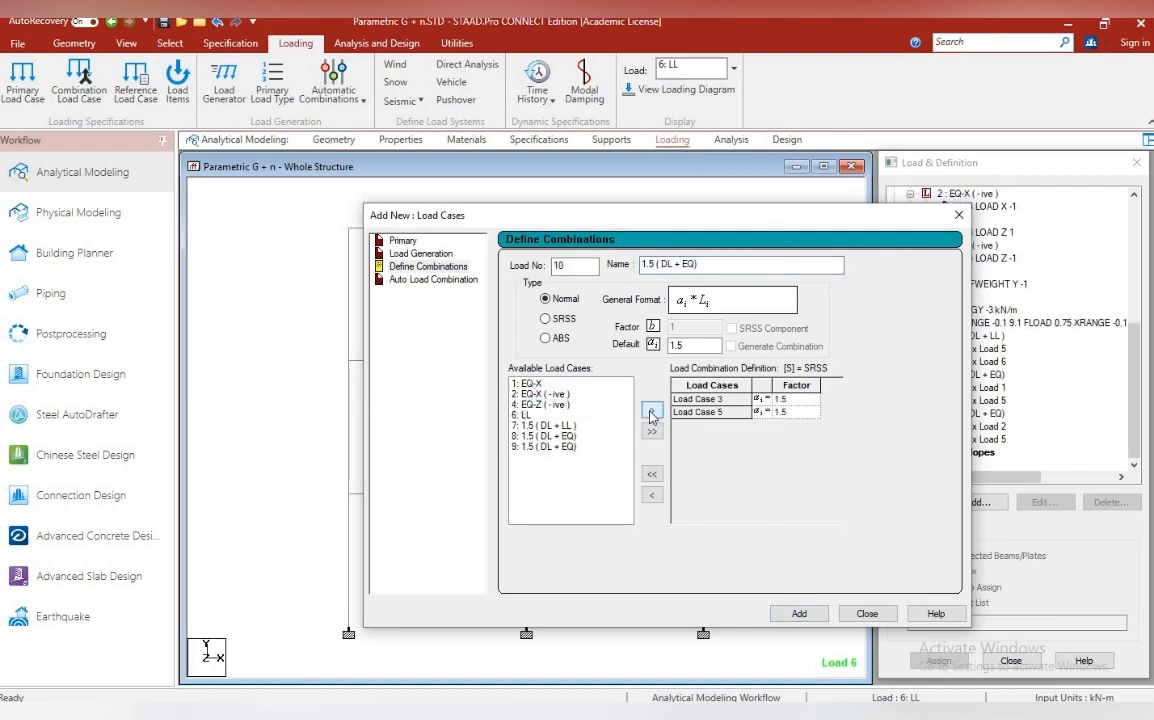
{"action": "left_click", "coordinate": [799, 613]}
{"action": "left_click_drag", "start_coordinate": [785, 264], "coordinate": [617, 267]}
{"action": "key", "text": "ctrl+v"}
{"action": "left_click", "coordinate": [540, 414]}
{"action": "left_click", "coordinate": [652, 411]}
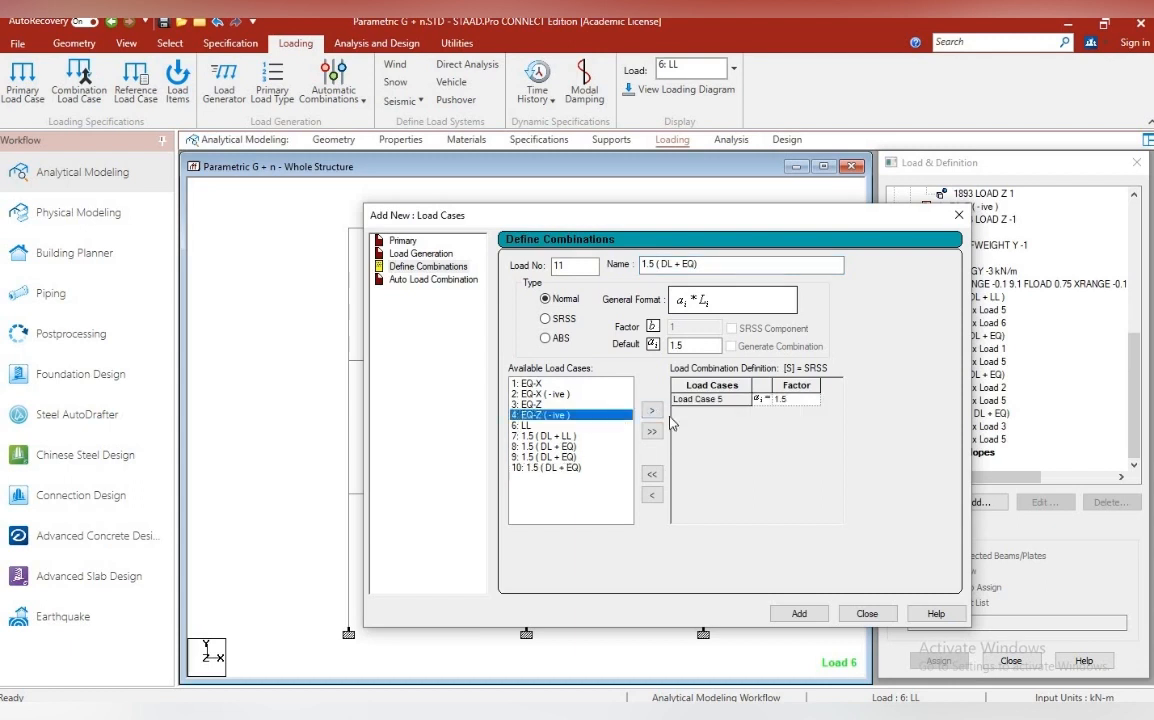
{"action": "left_click", "coordinate": [526, 425]}
{"action": "left_click", "coordinate": [652, 411]}
{"action": "left_click", "coordinate": [799, 613]}
{"action": "left_click_drag", "start_coordinate": [775, 265], "coordinate": [622, 283]}
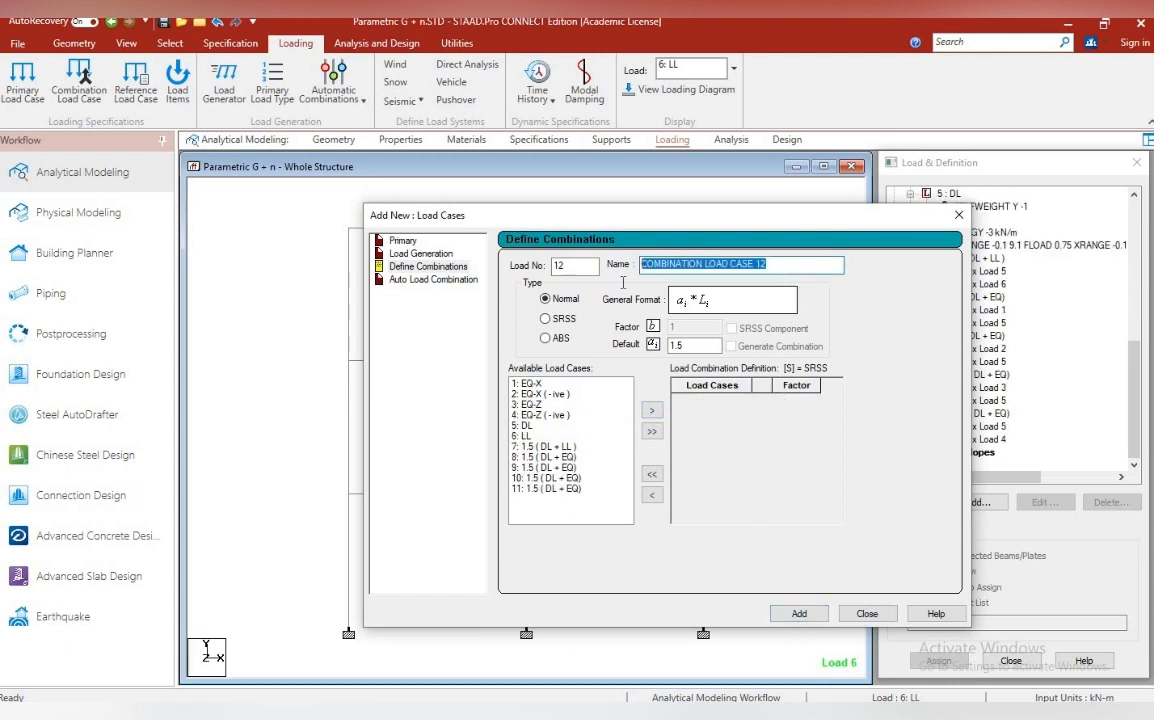
{"action": "type", "text": "1.2 ( DL + LL"}
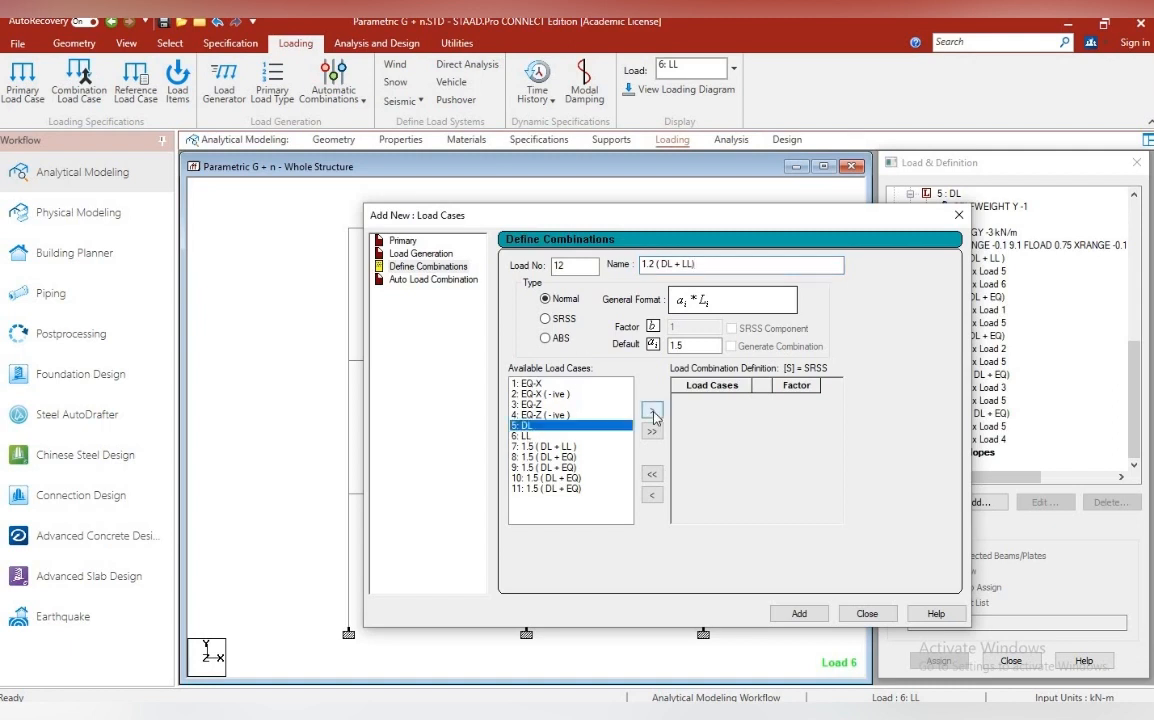
{"action": "double_click", "coordinate": [522, 425]}
{"action": "left_click", "coordinate": [708, 400]}
{"action": "left_click", "coordinate": [652, 495]}
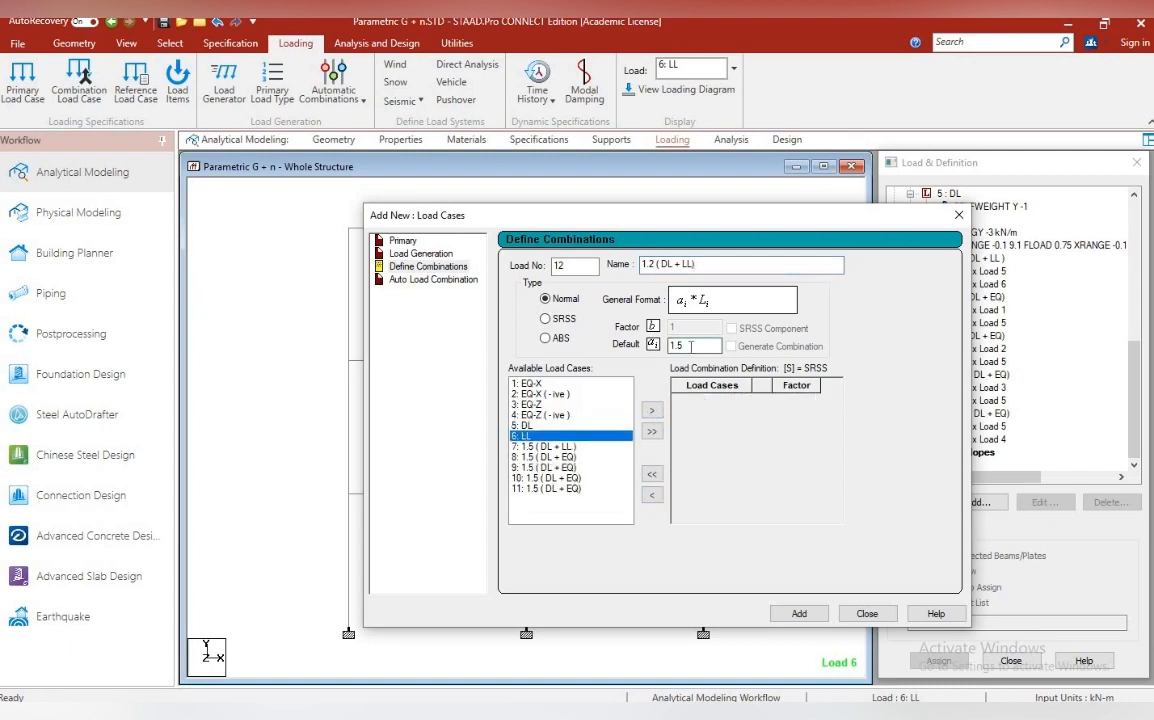
{"action": "left_click", "coordinate": [653, 411]}
{"action": "left_click", "coordinate": [653, 411]}
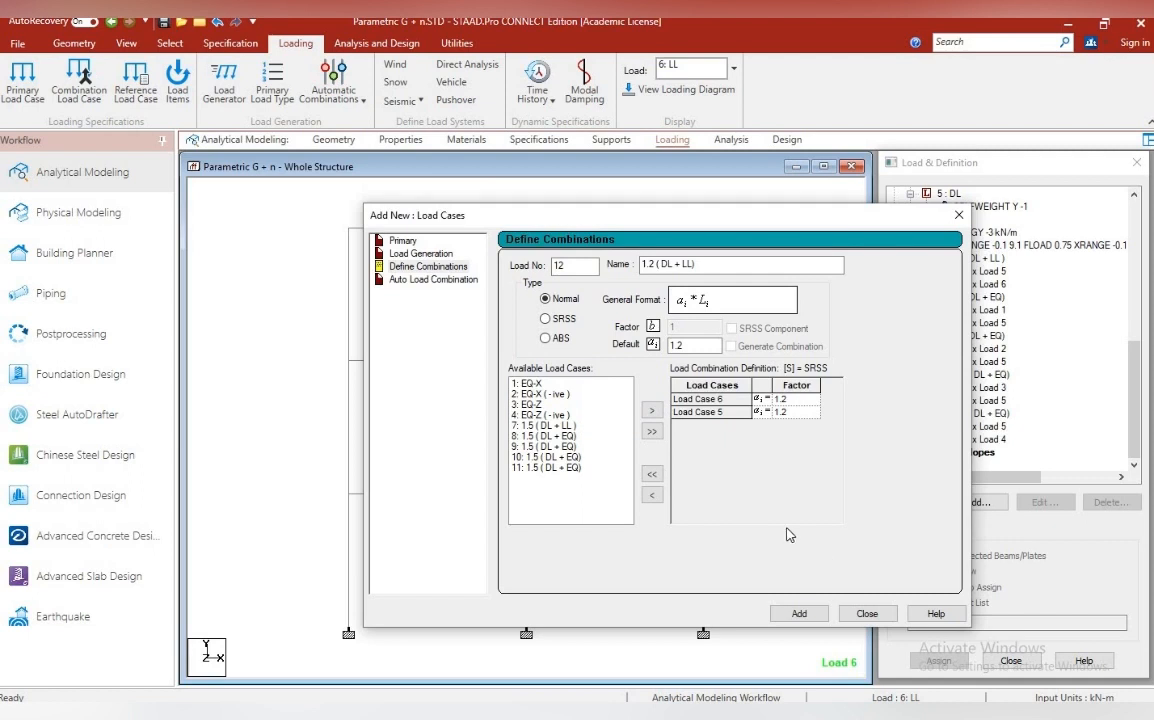
{"action": "left_click", "coordinate": [740, 265]}
{"action": "key", "text": "BackSpace"}
{"action": "key", "text": "BackSpace"}
{"action": "key", "text": "BackSpace"}
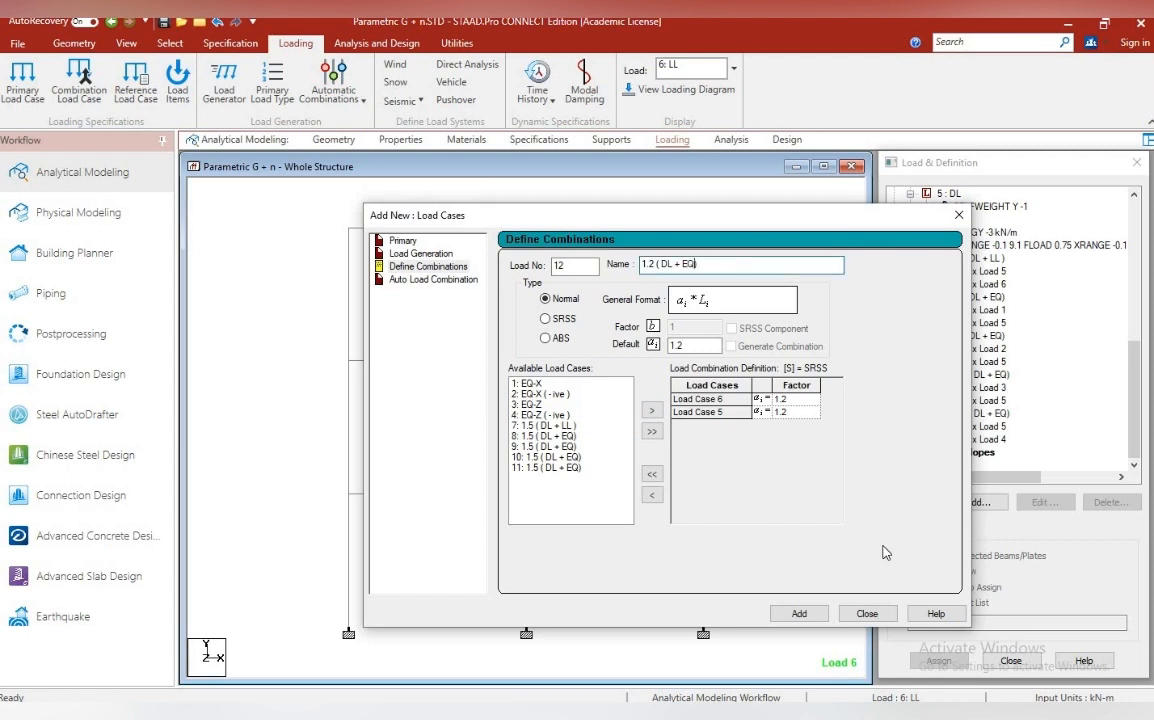
{"action": "left_click", "coordinate": [866, 613]}
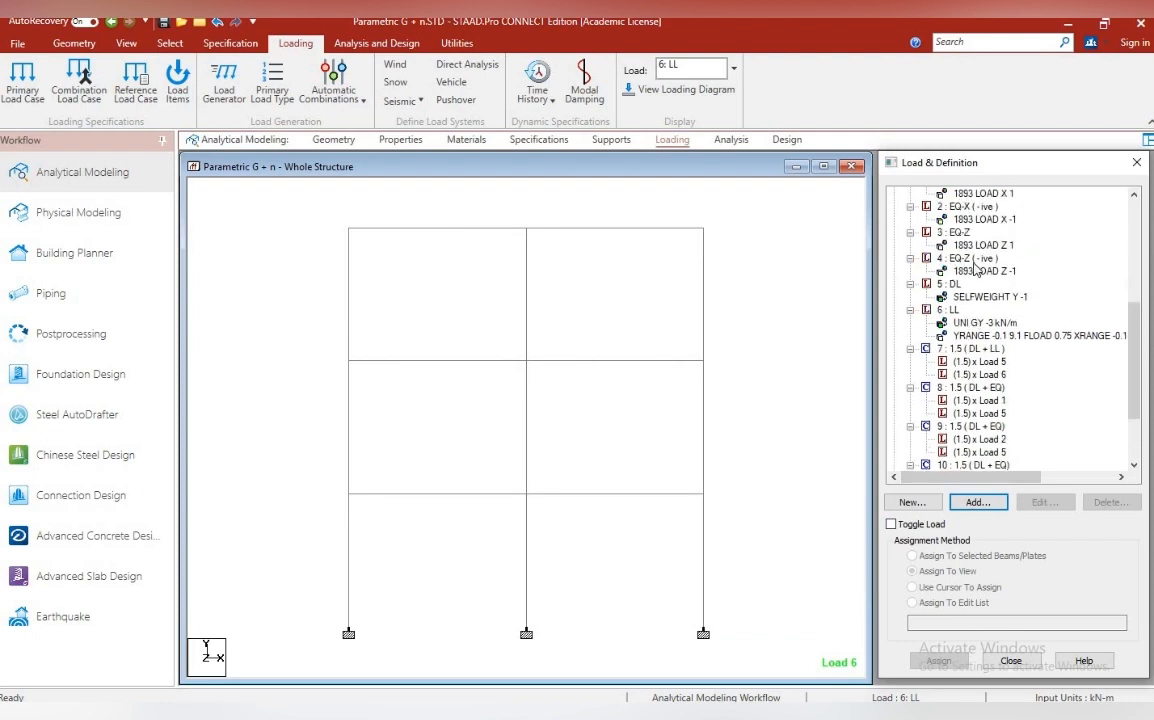
Start a new load combination 12 and name it 1.2 ( DL + LL + EQ)
{"action": "left_click", "coordinate": [993, 512]}
{"action": "left_click", "coordinate": [438, 272]}
{"action": "left_click_drag", "start_coordinate": [788, 268], "coordinate": [638, 281]}
{"action": "type", "text": "1.2 ( DL + LL"}
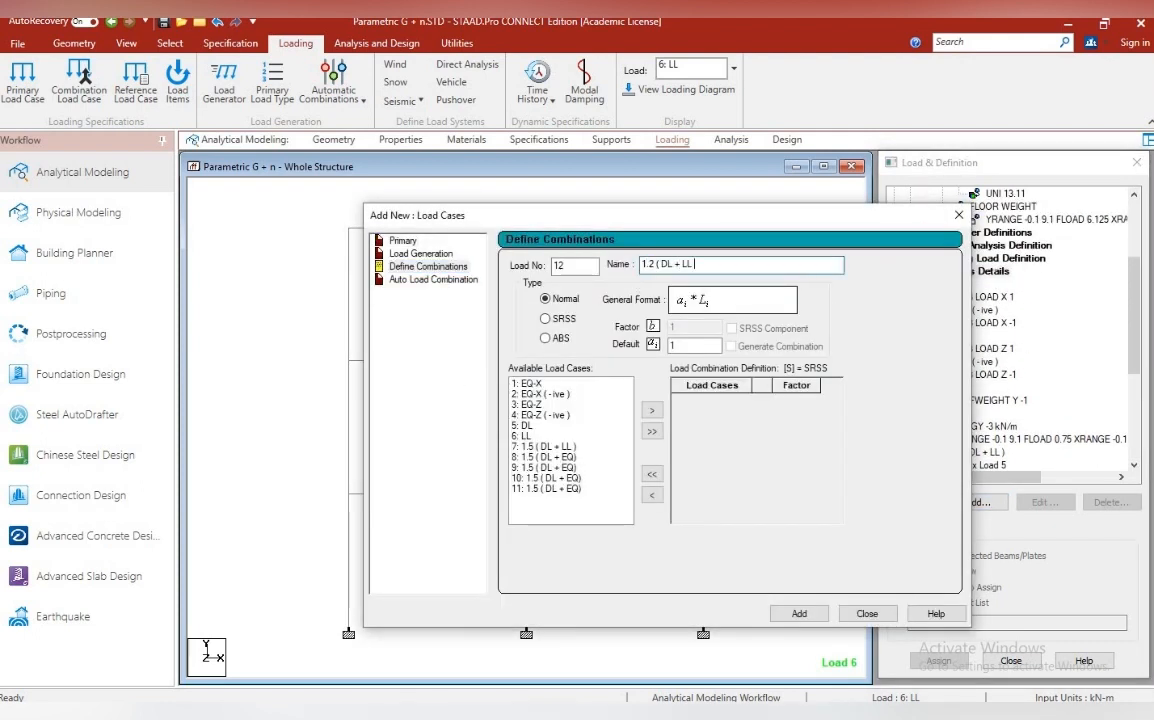
{"action": "type", "text": " + EQ)"}
{"action": "left_click_drag", "start_coordinate": [729, 267], "coordinate": [638, 272]}
{"action": "key", "text": "ctrl+c"}
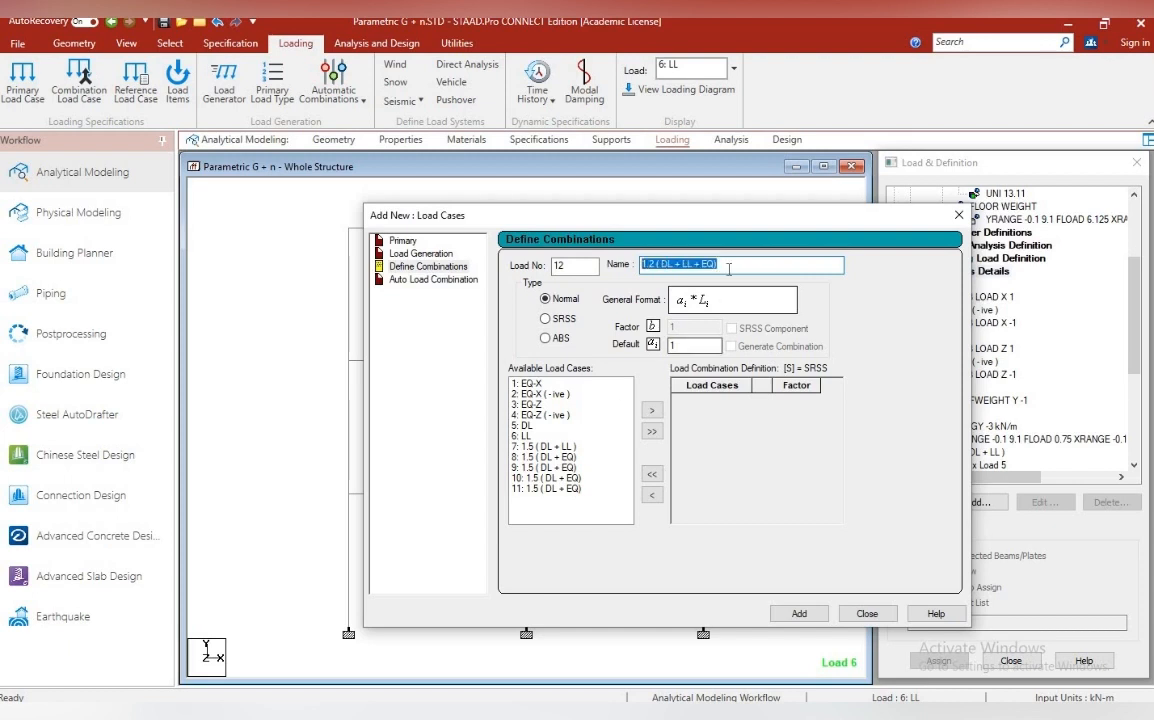
{"action": "left_click", "coordinate": [729, 268]}
Include DL, LL and EQ-X in combination 12, each with a factor of 1.2, and add the combination
{"action": "left_click", "coordinate": [577, 426]}
{"action": "left_click", "coordinate": [649, 413]}
{"action": "left_click", "coordinate": [649, 413]}
{"action": "left_click", "coordinate": [543, 384]}
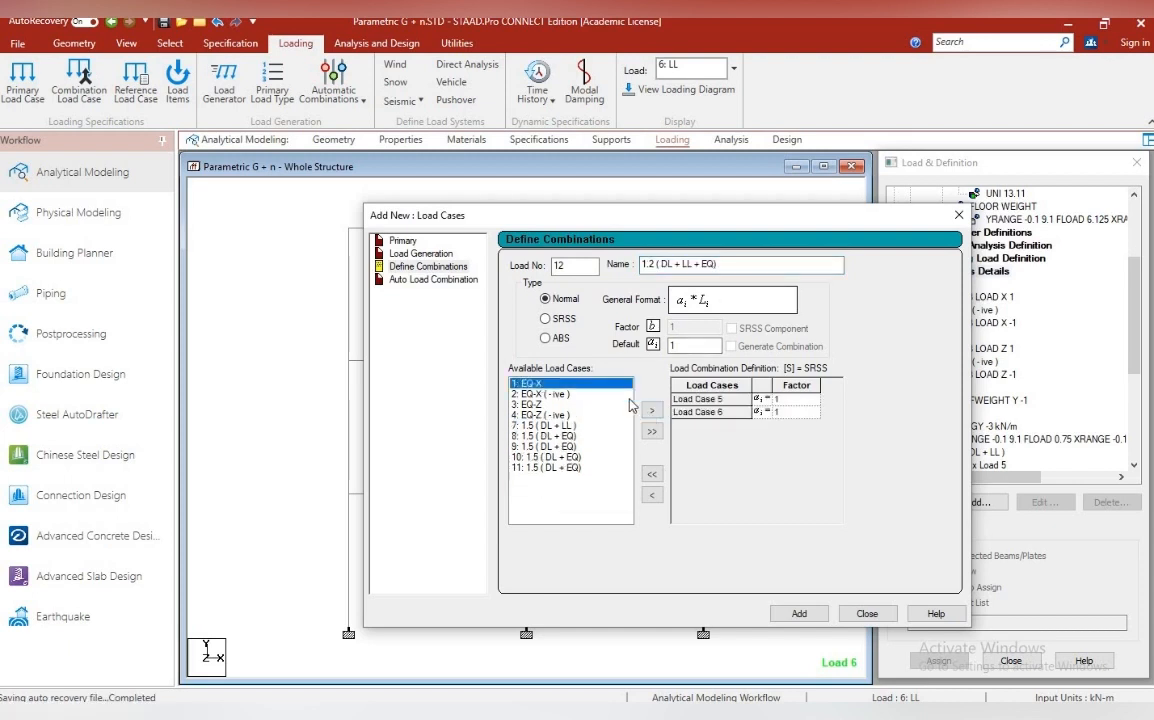
{"action": "left_click", "coordinate": [650, 411]}
{"action": "left_click", "coordinate": [788, 399]}
{"action": "type", "text": ".2"}
{"action": "left_click", "coordinate": [789, 412]}
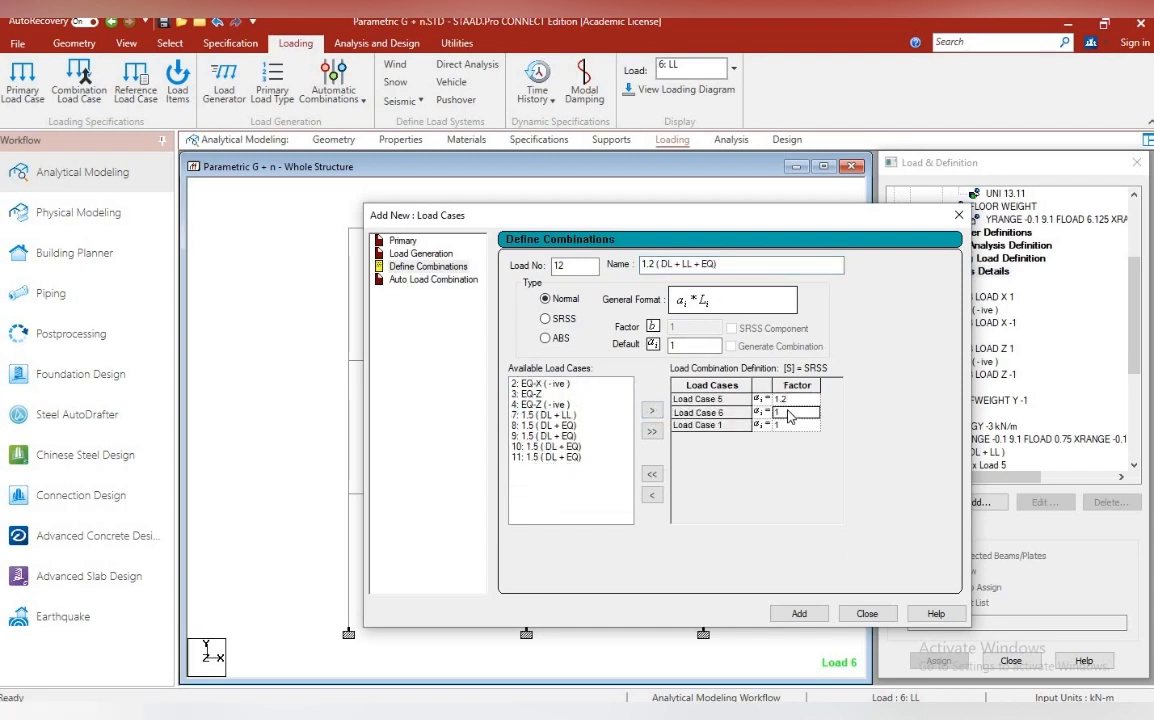
{"action": "type", "text": ".2"}
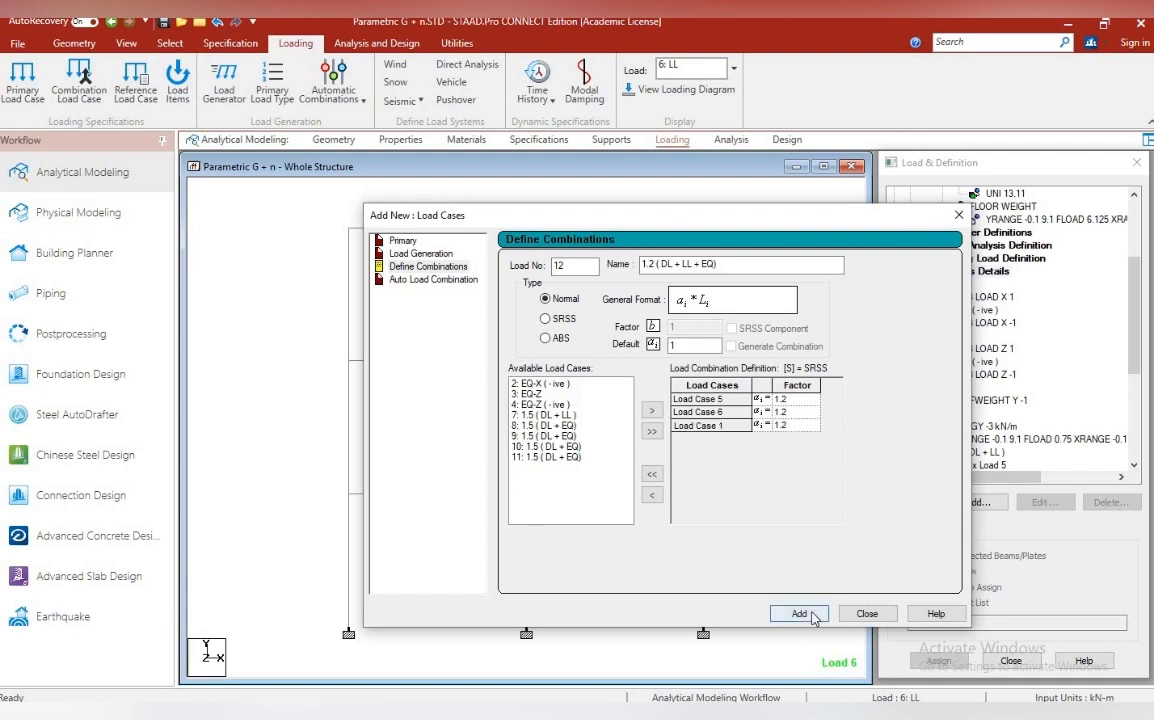
{"action": "left_click", "coordinate": [799, 613]}
Name combination 13 1.2 ( DL + LL + EQ) and include the EQ-X ( -ive ), DL and LL cases
{"action": "left_click_drag", "start_coordinate": [631, 265], "coordinate": [623, 268]}
{"action": "key", "text": "ctrl+v"}
{"action": "left_click", "coordinate": [540, 394]}
{"action": "left_click", "coordinate": [650, 411]}
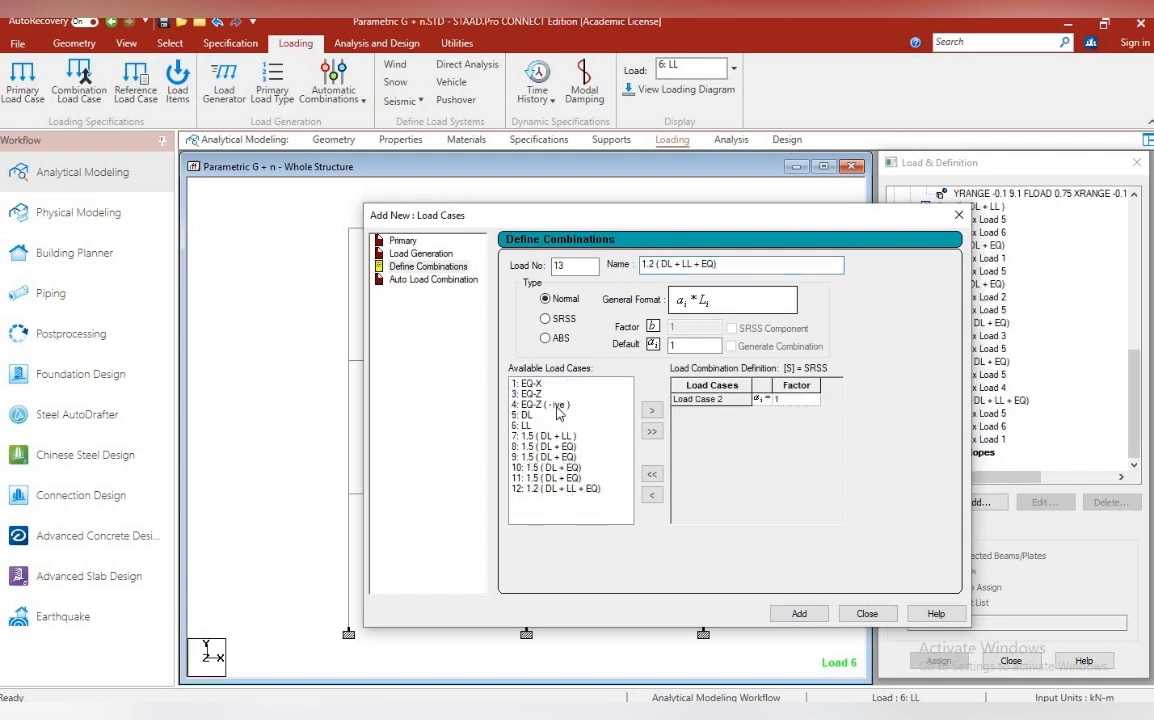
{"action": "left_click", "coordinate": [559, 414]}
{"action": "left_click", "coordinate": [650, 411]}
{"action": "left_click", "coordinate": [651, 410]}
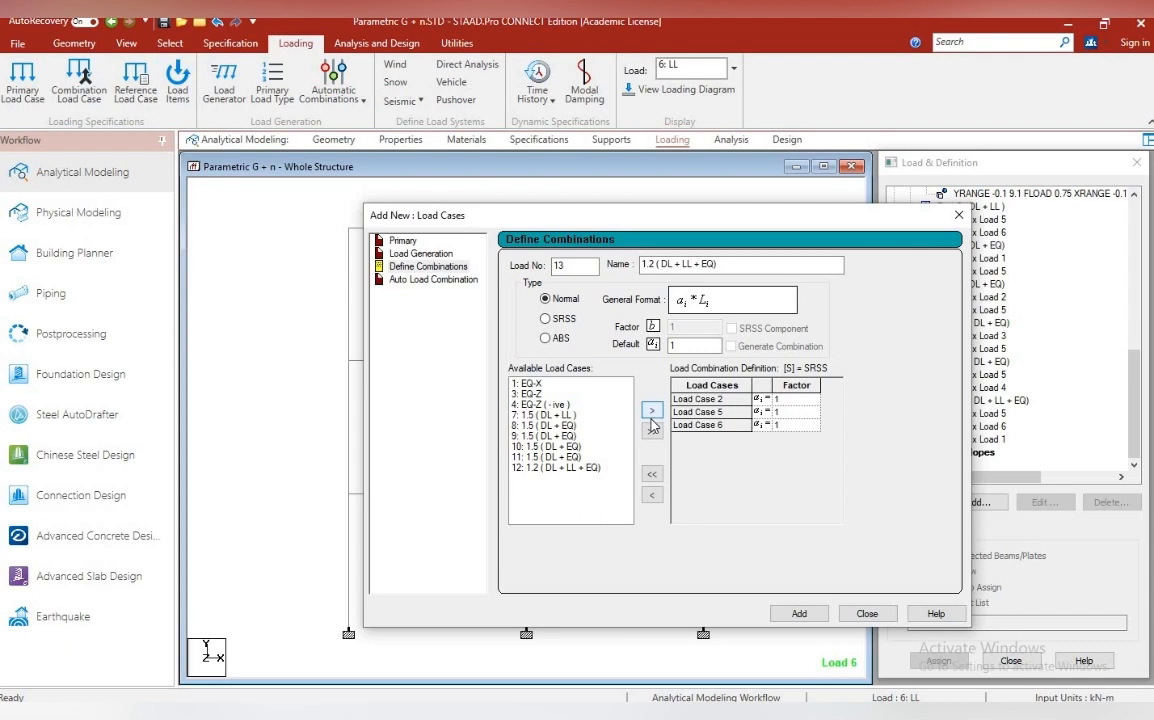
Set the load case factors of combination 13 to 1.2 and add the combination
{"action": "left_click", "coordinate": [801, 402]}
{"action": "type", "text": "1.2"}
{"action": "left_click", "coordinate": [790, 412]}
{"action": "type", "text": "1.2"}
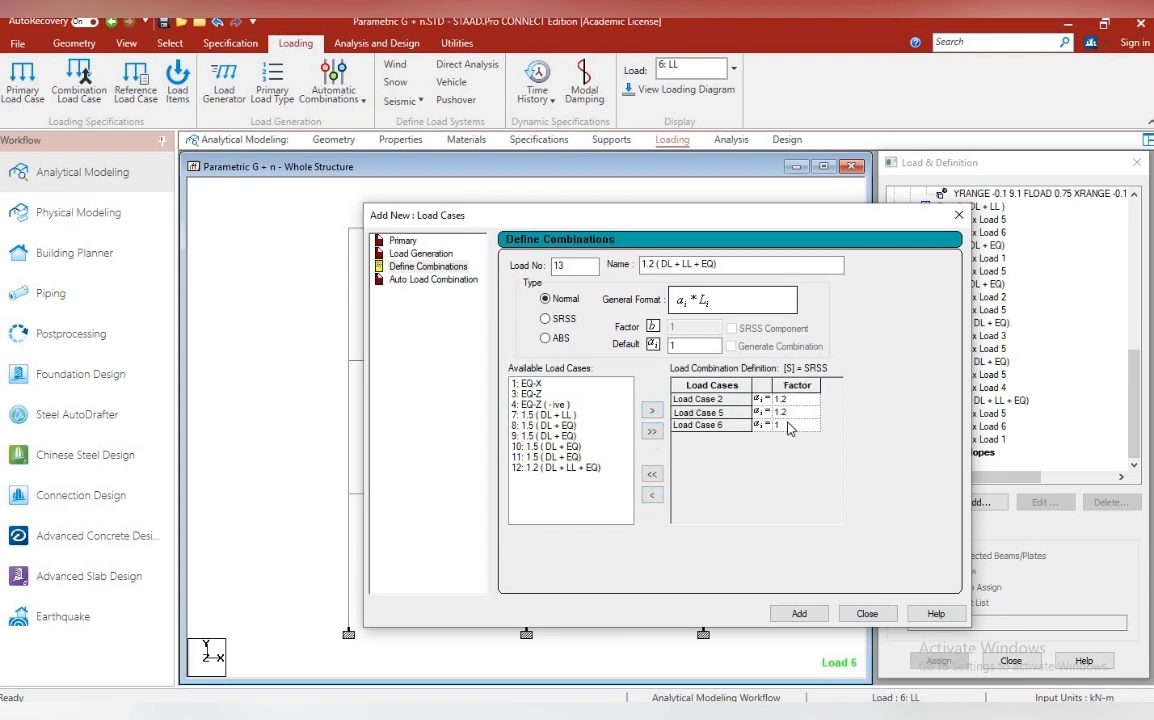
{"action": "left_click", "coordinate": [788, 427]}
{"action": "type", "text": "14"}
{"action": "left_click", "coordinate": [799, 613]}
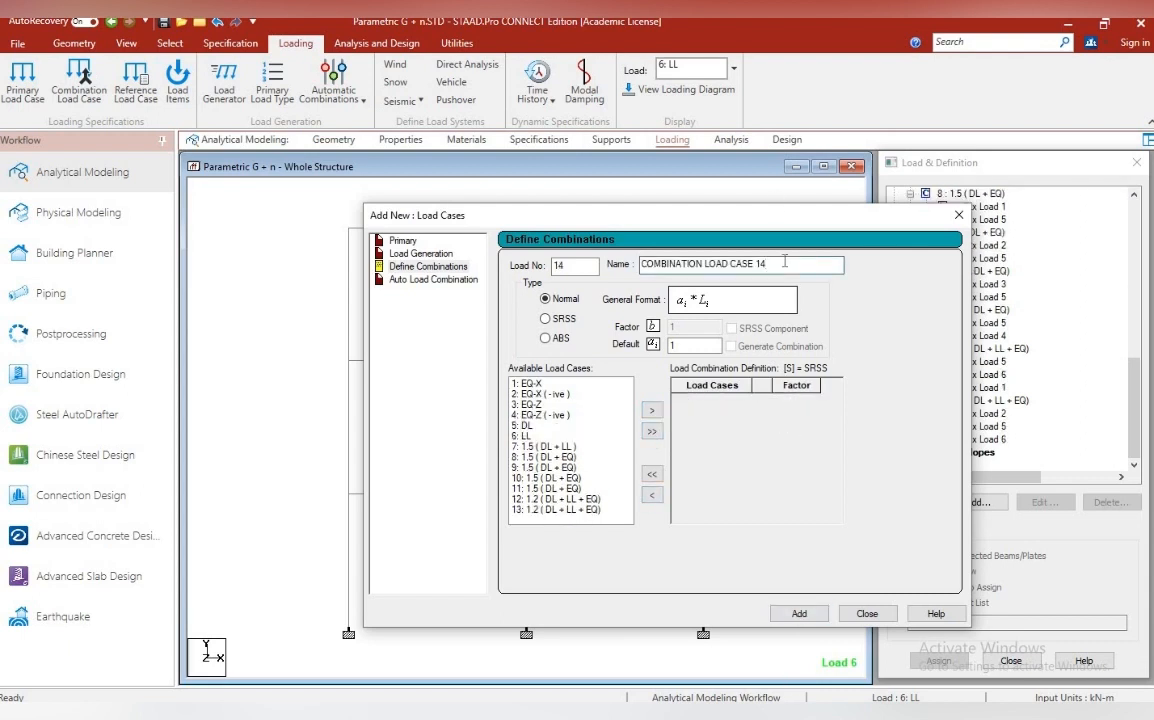
Name combination 14 1.2 ( DL + LL + EQ), include EQ-Z, DL and LL each with a factor of 1.2, and add it
{"action": "double_click", "coordinate": [785, 262]}
{"action": "key", "text": "ctrl+v"}
{"action": "left_click", "coordinate": [698, 342]}
{"action": "type", "text": ".2"}
{"action": "left_click", "coordinate": [556, 404]}
{"action": "left_click", "coordinate": [650, 411]}
{"action": "left_click", "coordinate": [556, 415]}
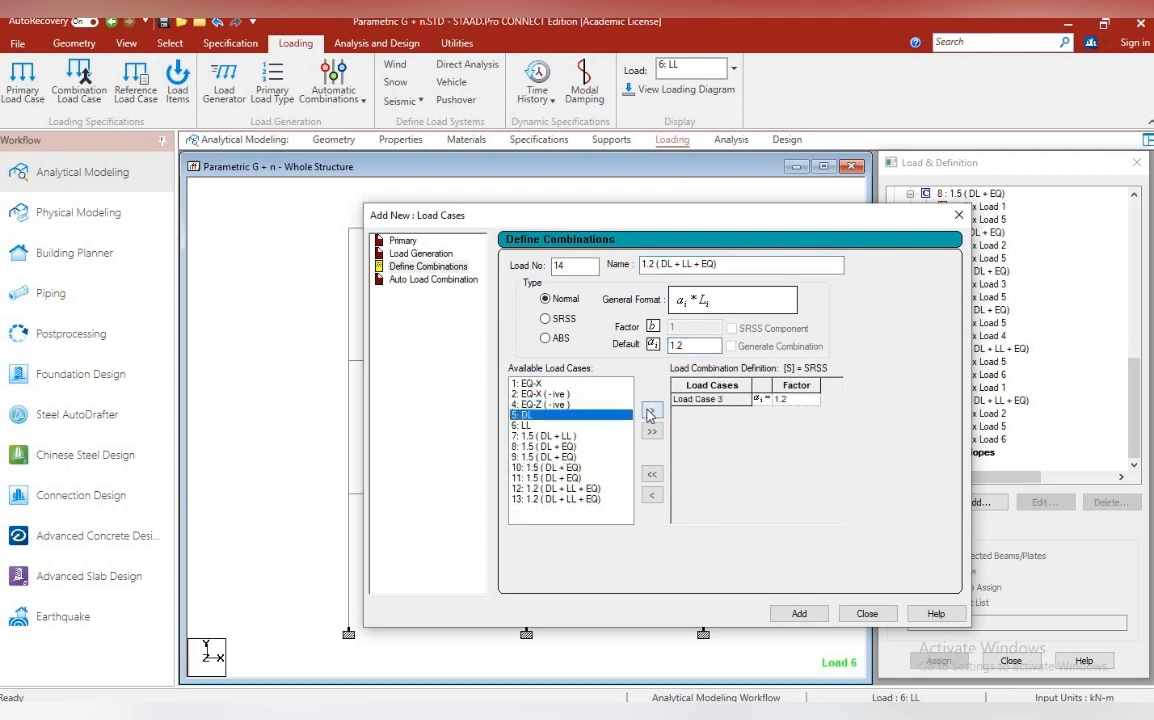
{"action": "left_click", "coordinate": [650, 411]}
{"action": "left_click", "coordinate": [556, 415]}
{"action": "left_click", "coordinate": [799, 613]}
Add combination 15 named 1.2 ( DL + LL + EQ) with EQ-Z ( -ive ), DL and LL, each with a factor of 1.2
{"action": "double_click", "coordinate": [785, 264]}
{"action": "key", "text": "ctrl+v"}
{"action": "left_click", "coordinate": [556, 415]}
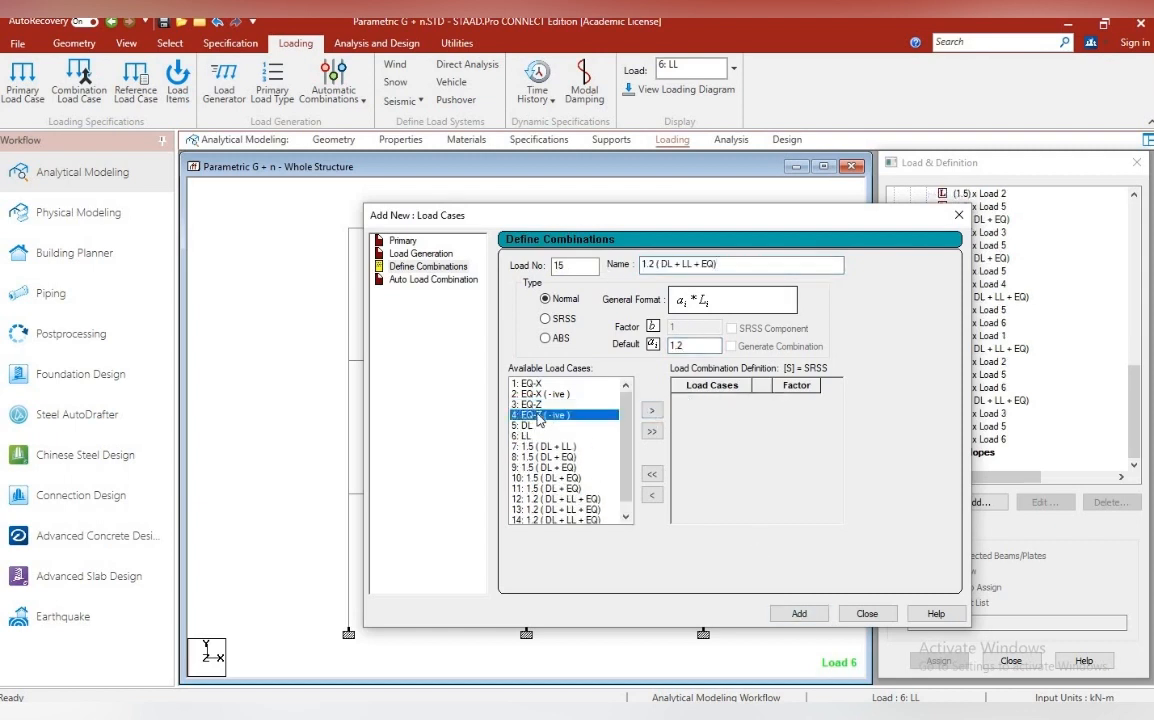
{"action": "left_click", "coordinate": [650, 411]}
{"action": "left_click", "coordinate": [650, 411]}
{"action": "left_click", "coordinate": [556, 415]}
{"action": "left_click", "coordinate": [650, 411]}
{"action": "left_click", "coordinate": [799, 613]}
{"action": "left_click", "coordinate": [867, 613]}
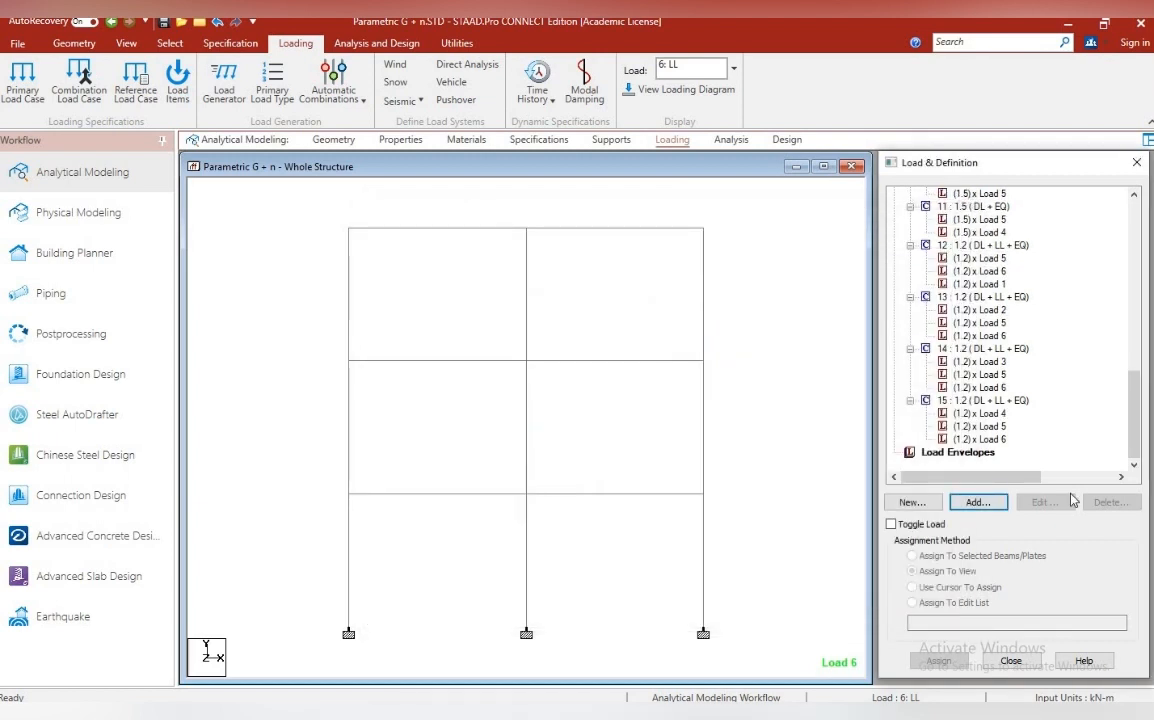
Start a new load combination 16 under the load case details and name it 0.9 DL + 1.5 EQ
{"action": "scroll", "coordinate": [1046, 417], "scroll_direction": "up", "scroll_amount": 12}
{"action": "left_click", "coordinate": [975, 349]}
{"action": "left_click", "coordinate": [978, 500]}
{"action": "left_click", "coordinate": [412, 268]}
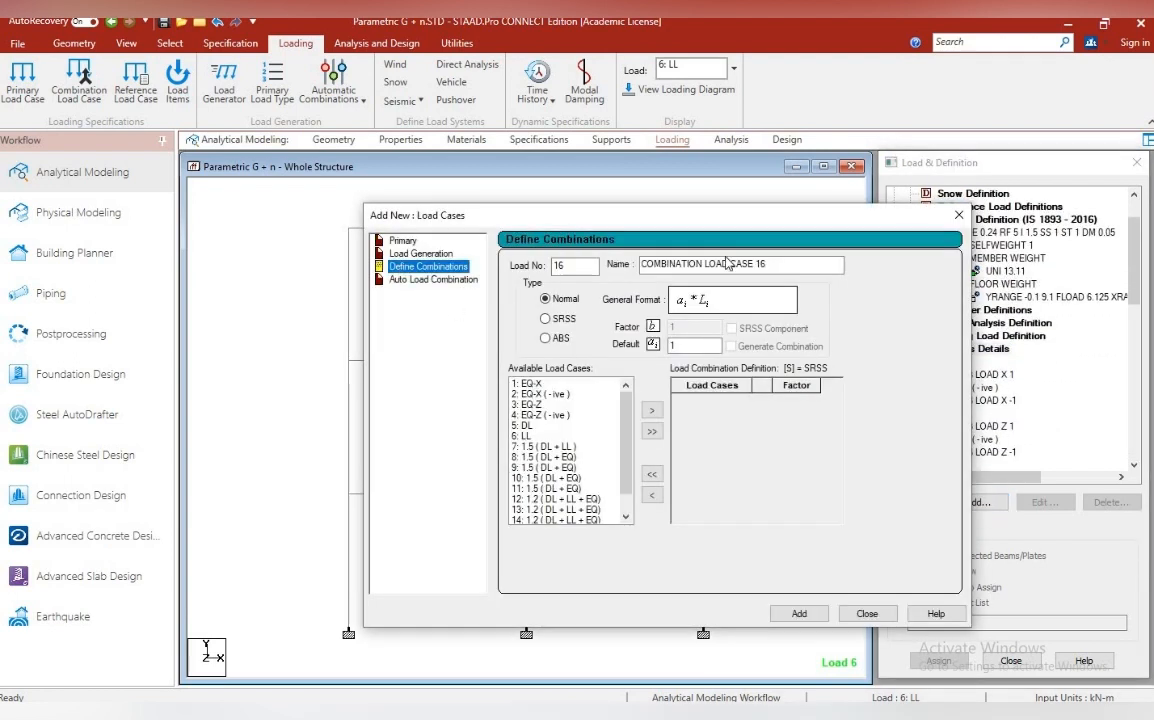
{"action": "left_click_drag", "start_coordinate": [775, 265], "coordinate": [643, 265]}
{"action": "type", "text": "0.9 DL + 1.5 EQ"}
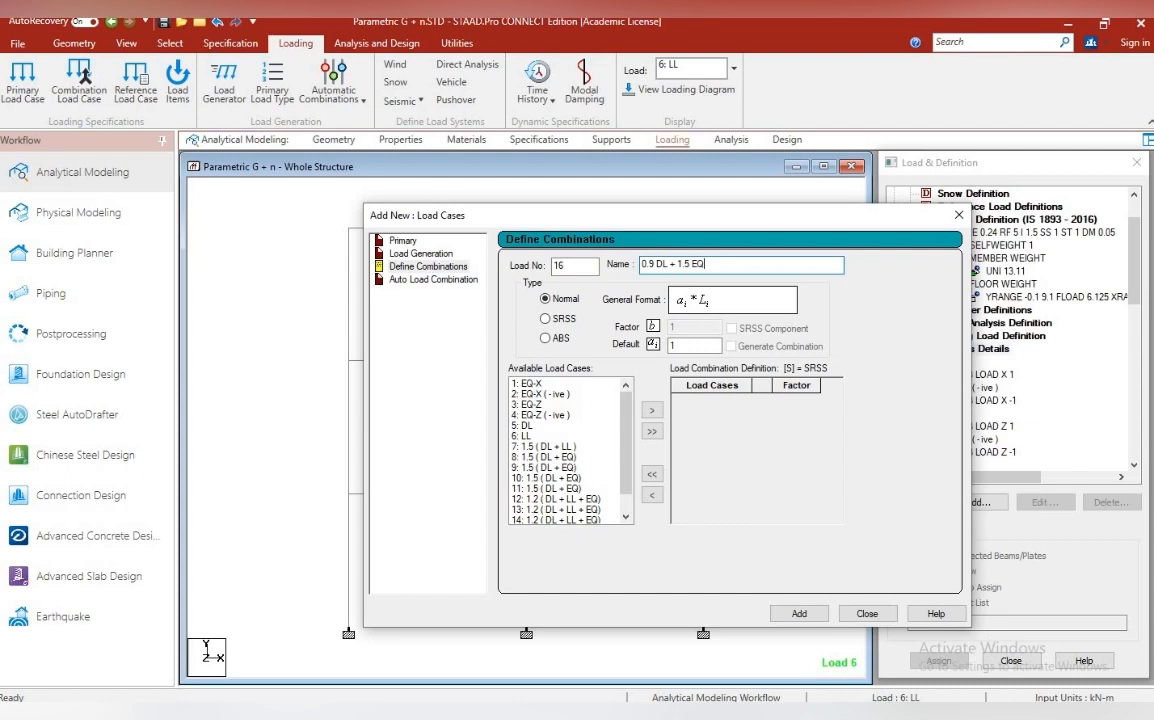
{"action": "left_click_drag", "start_coordinate": [710, 265], "coordinate": [641, 265]}
{"action": "key", "text": "super+c"}
Include DL with a factor of 0.9 and EQ-X with a factor of 1.5 in combination 16, and add the combination
{"action": "left_click", "coordinate": [526, 425]}
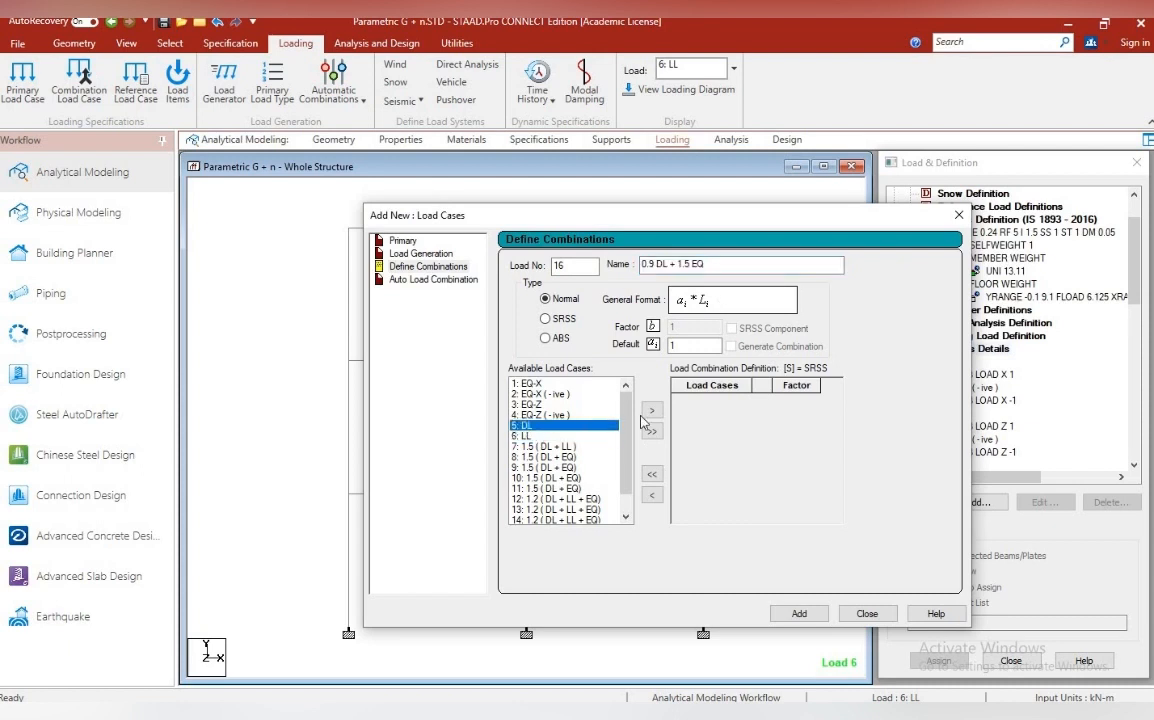
{"action": "left_click", "coordinate": [651, 410]}
{"action": "double_click", "coordinate": [788, 400]}
{"action": "type", "text": "0.9"}
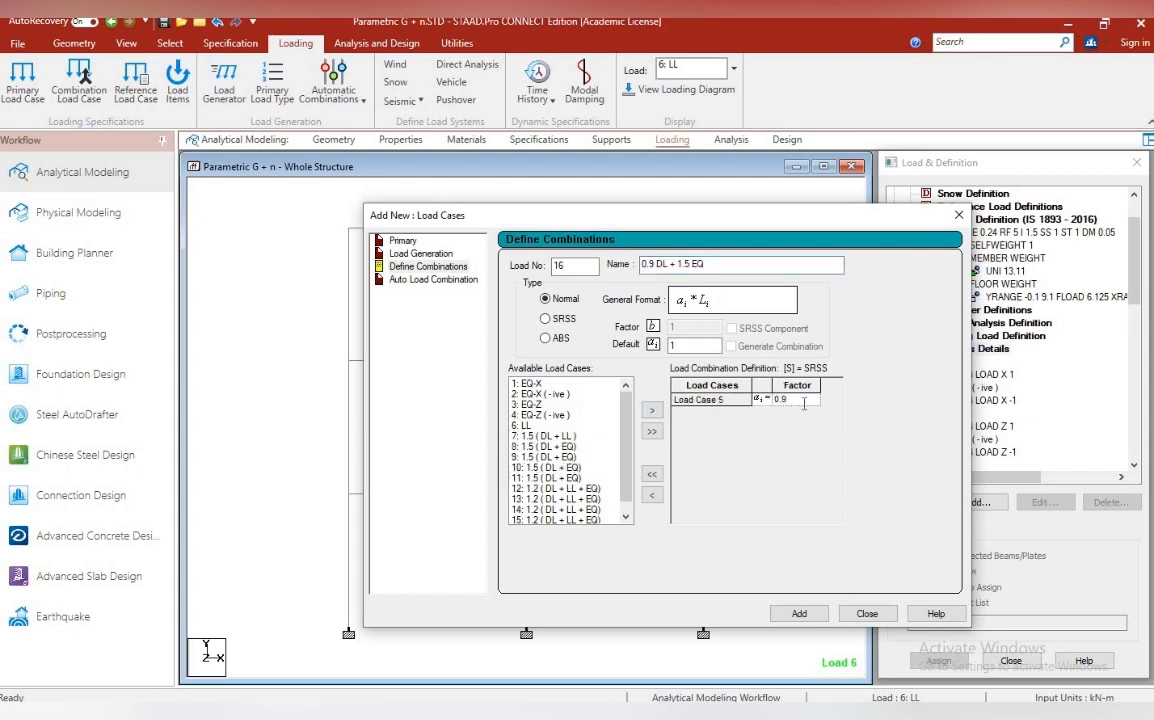
{"action": "left_click", "coordinate": [686, 346]}
{"action": "type", "text": ".5"}
{"action": "left_click", "coordinate": [545, 384]}
{"action": "left_click", "coordinate": [652, 411]}
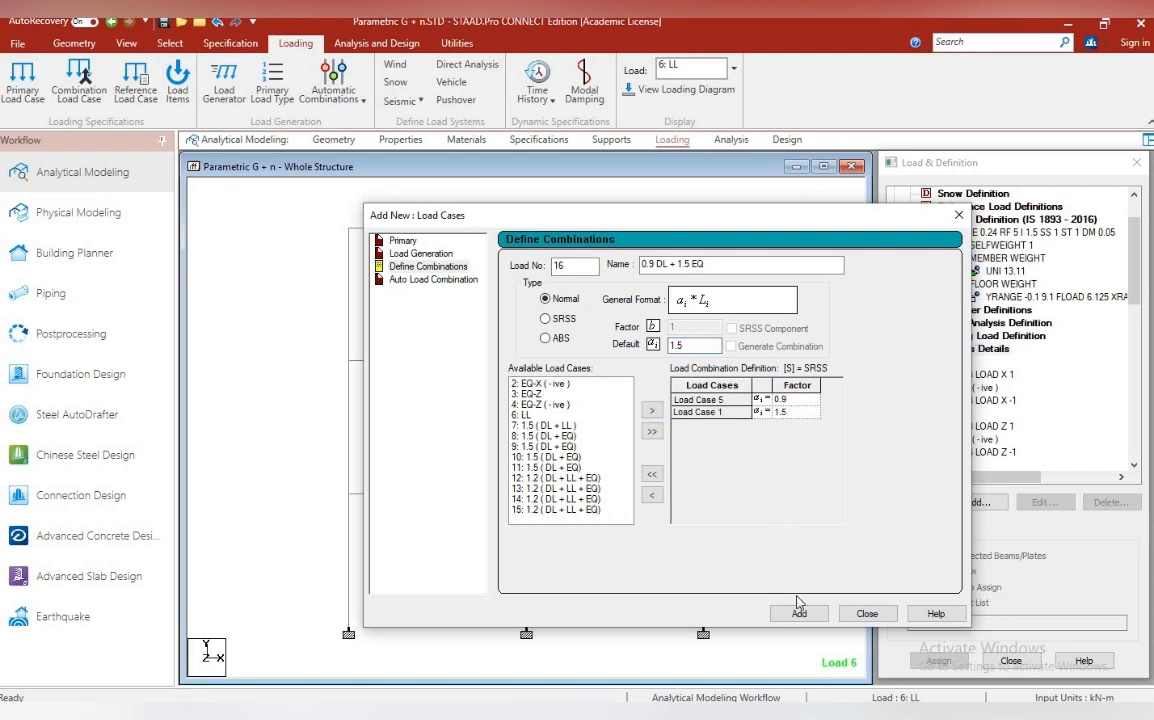
{"action": "left_click", "coordinate": [799, 612]}
Name combination 17 0.9 DL + 1.5 EQ, reusing the copied name
{"action": "left_click_drag", "start_coordinate": [668, 265], "coordinate": [549, 400]}
{"action": "key", "text": "super+v"}
{"action": "key", "text": "super+v"}
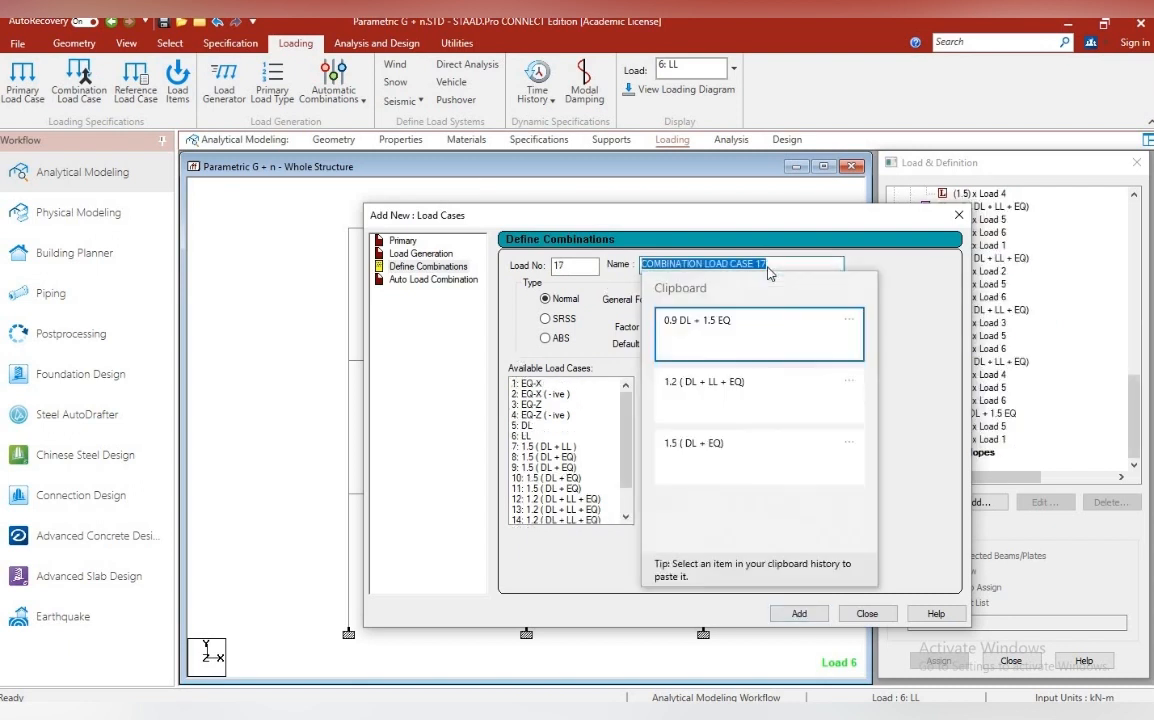
{"action": "left_click", "coordinate": [728, 324]}
Include DL with factor 0.9 and EQ-X ( -ive ) with factor 1.5 in combination 17, and add the combination
{"action": "double_click", "coordinate": [692, 344]}
{"action": "type", "text": "0.9"}
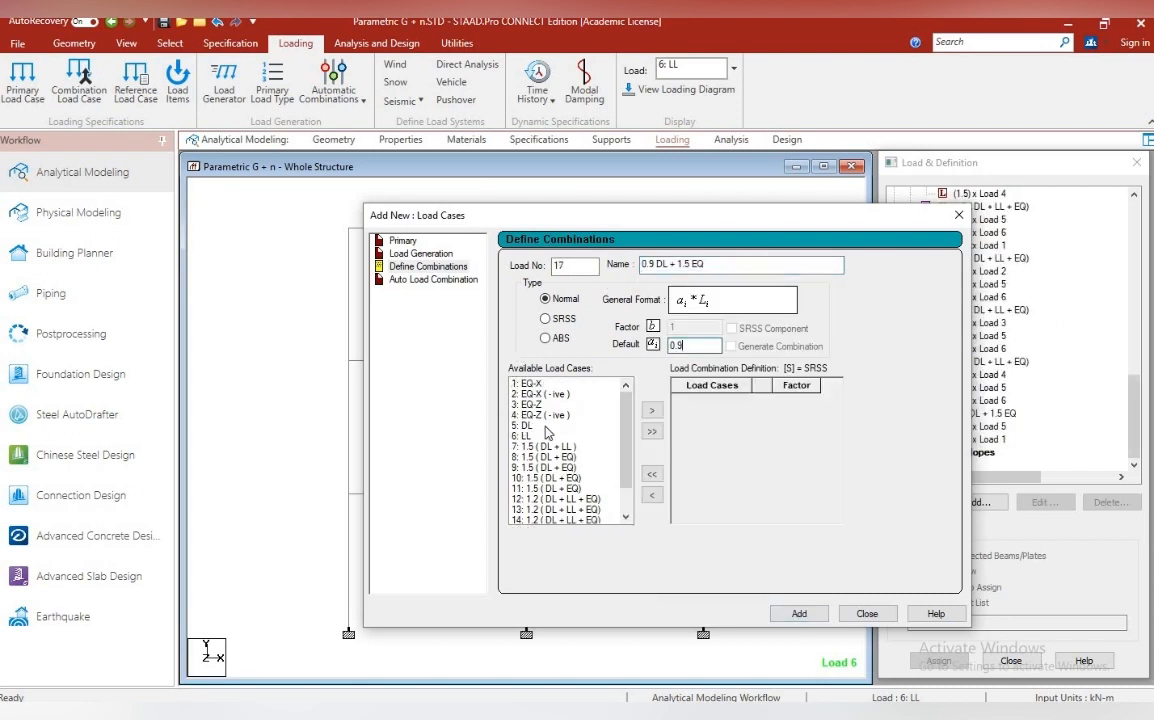
{"action": "left_click", "coordinate": [546, 427]}
{"action": "left_click", "coordinate": [652, 411]}
{"action": "left_click", "coordinate": [545, 394]}
{"action": "left_click_drag", "start_coordinate": [711, 345], "coordinate": [672, 345]}
{"action": "type", "text": "1.5"}
{"action": "left_click", "coordinate": [652, 411]}
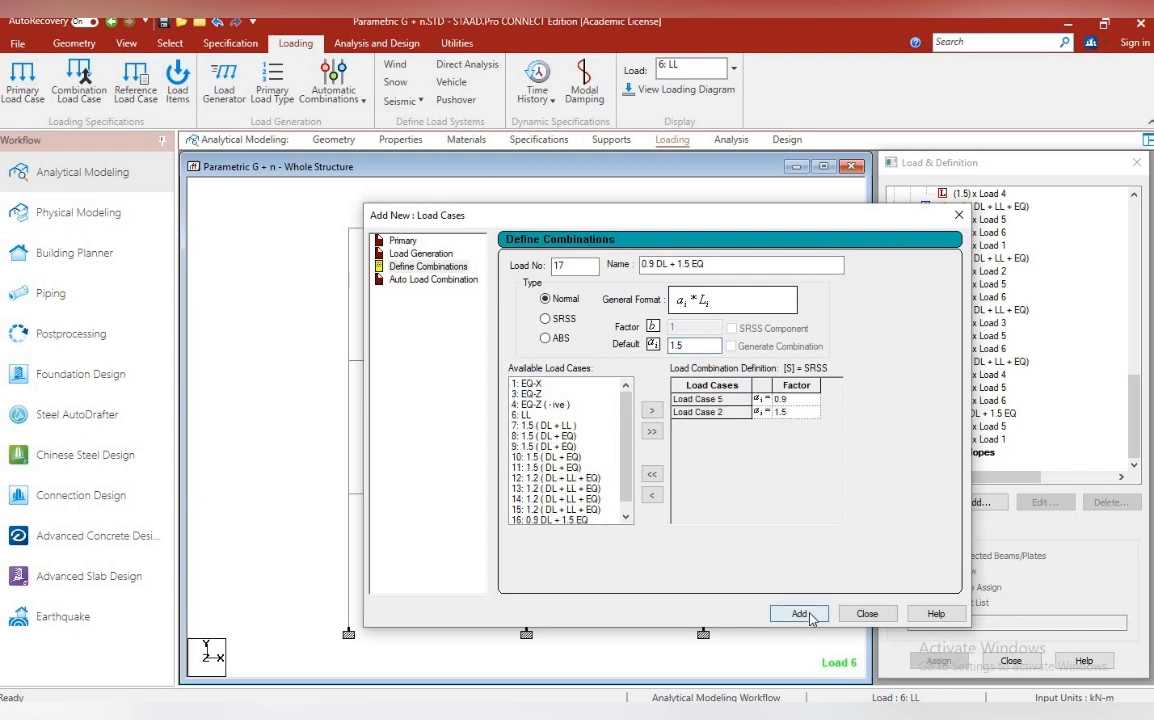
{"action": "left_click", "coordinate": [810, 616]}
Add combination 18 named 0.9 DL + 1.5 EQ with EQ-Z at a factor of 1.5 and DL at 0.9
{"action": "left_click_drag", "start_coordinate": [780, 265], "coordinate": [593, 293]}
{"action": "key", "text": "ctrl+v"}
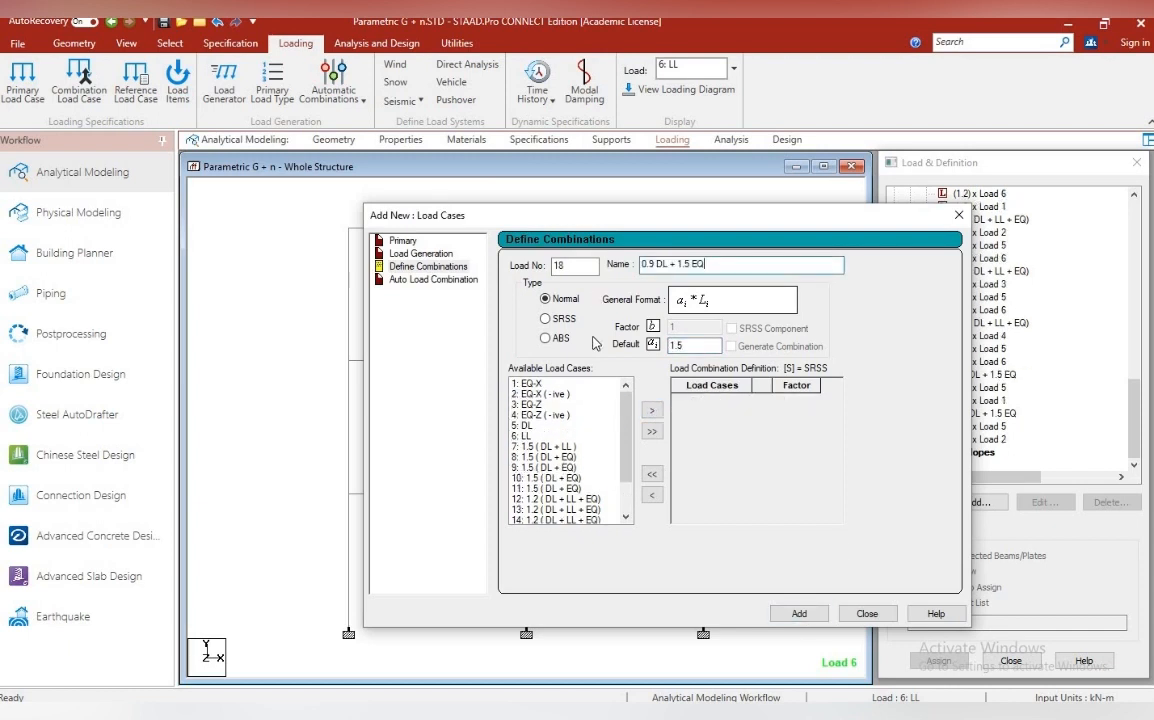
{"action": "left_click", "coordinate": [539, 404]}
{"action": "left_click_drag", "start_coordinate": [713, 215], "coordinate": [607, 195]}
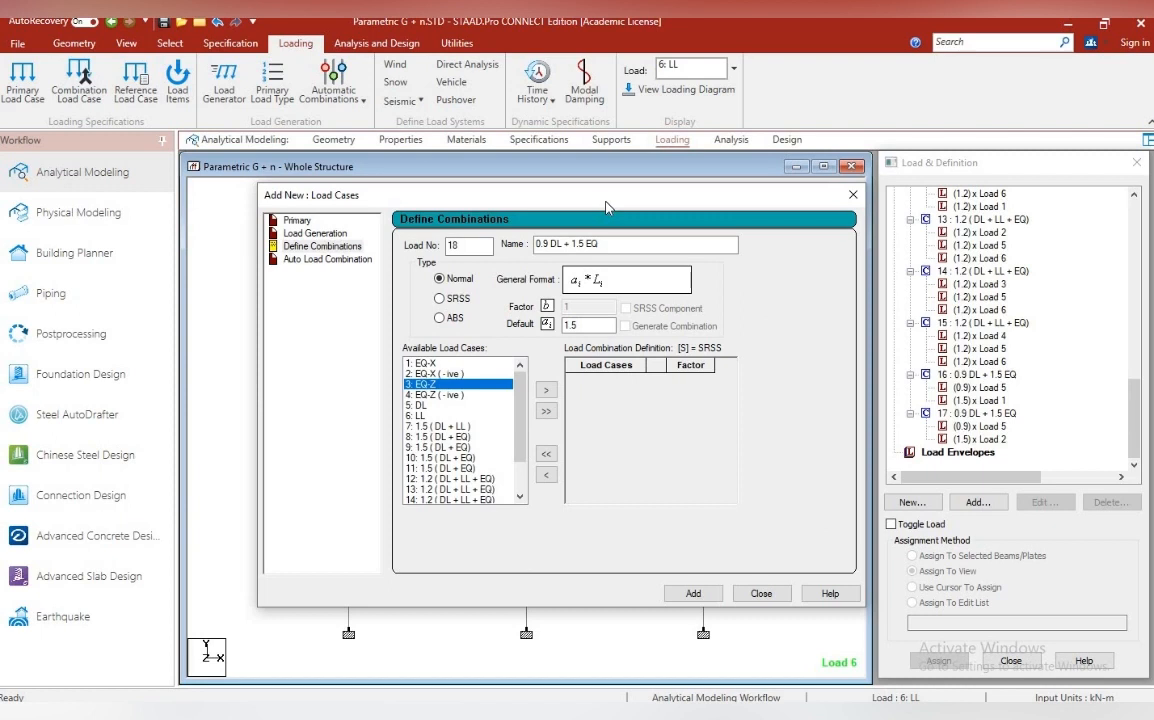
{"action": "left_click", "coordinate": [545, 390]}
{"action": "left_click", "coordinate": [420, 394]}
{"action": "left_click_drag", "start_coordinate": [605, 325], "coordinate": [566, 325]}
{"action": "type", "text": "0.9"}
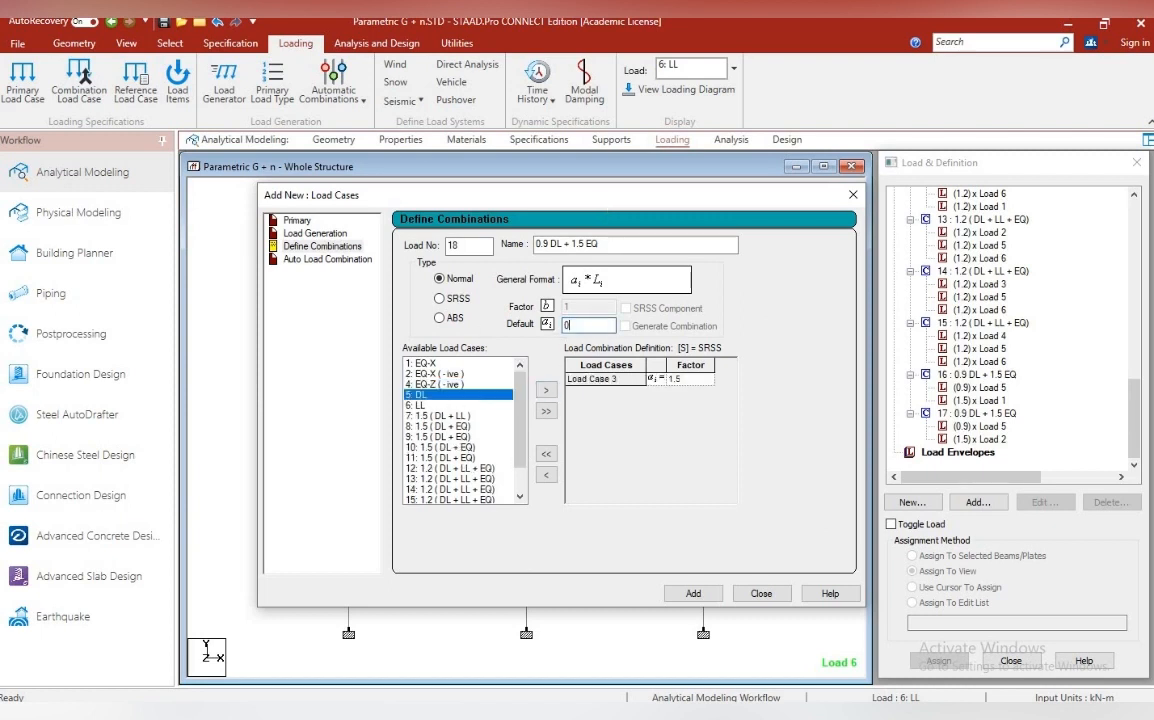
{"action": "left_click", "coordinate": [547, 391]}
{"action": "left_click", "coordinate": [694, 590]}
Add combination 19 named 0.9 DL + 1.5 EQ with DL at a factor of 0.9 and EQ-Z ( -ive ) at 1.5
{"action": "left_click_drag", "start_coordinate": [668, 245], "coordinate": [516, 246]}
{"action": "key", "text": "ctrl+v"}
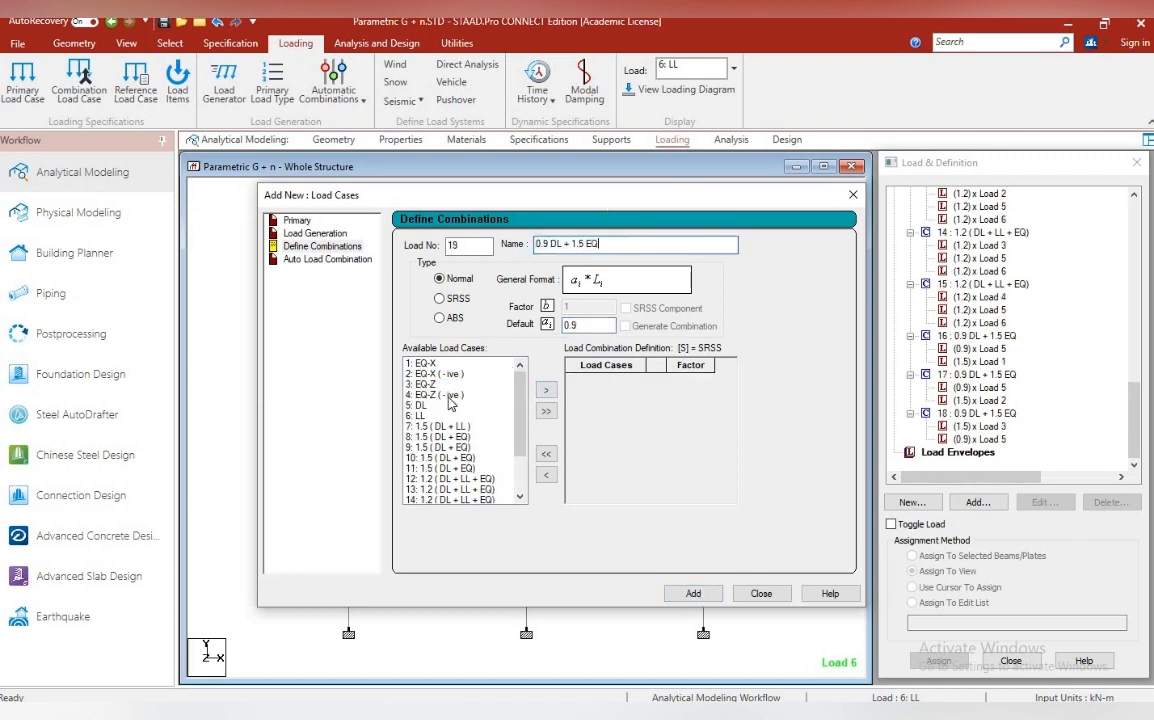
{"action": "left_click", "coordinate": [436, 407]}
{"action": "left_click", "coordinate": [545, 390]}
{"action": "left_click_drag", "start_coordinate": [605, 325], "coordinate": [566, 325]}
{"action": "type", "text": "1.5"}
{"action": "left_click", "coordinate": [436, 395]}
{"action": "left_click", "coordinate": [545, 390]}
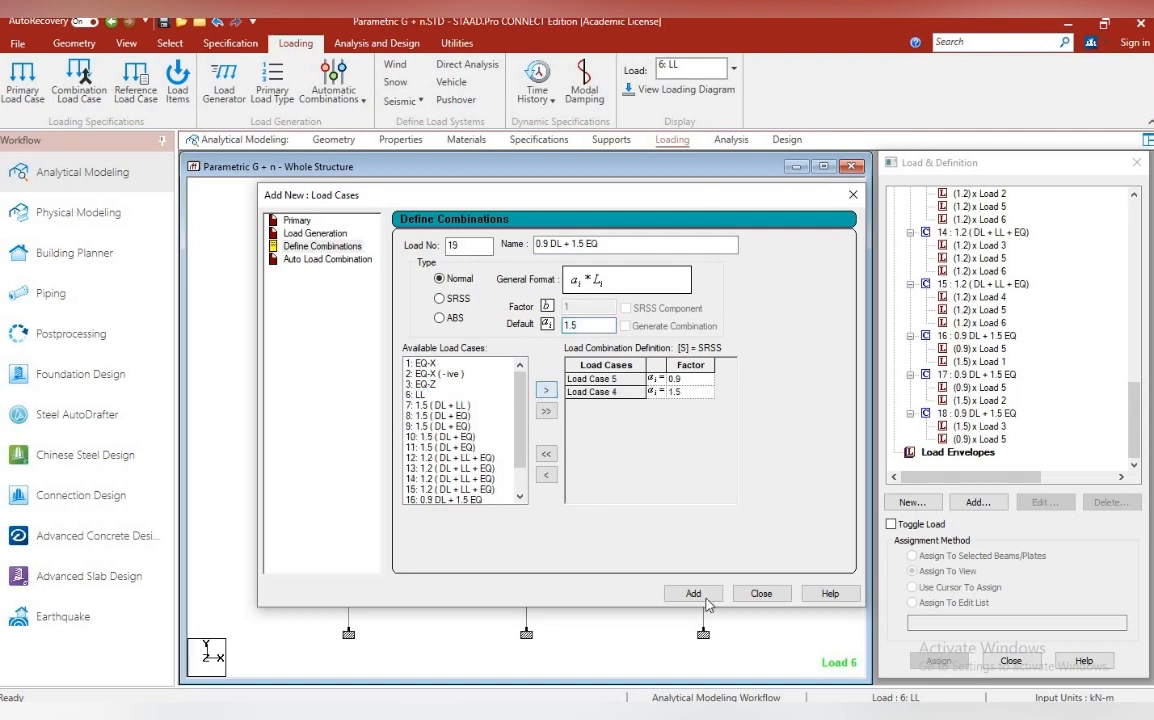
{"action": "left_click", "coordinate": [693, 593]}
{"action": "left_click", "coordinate": [762, 594]}
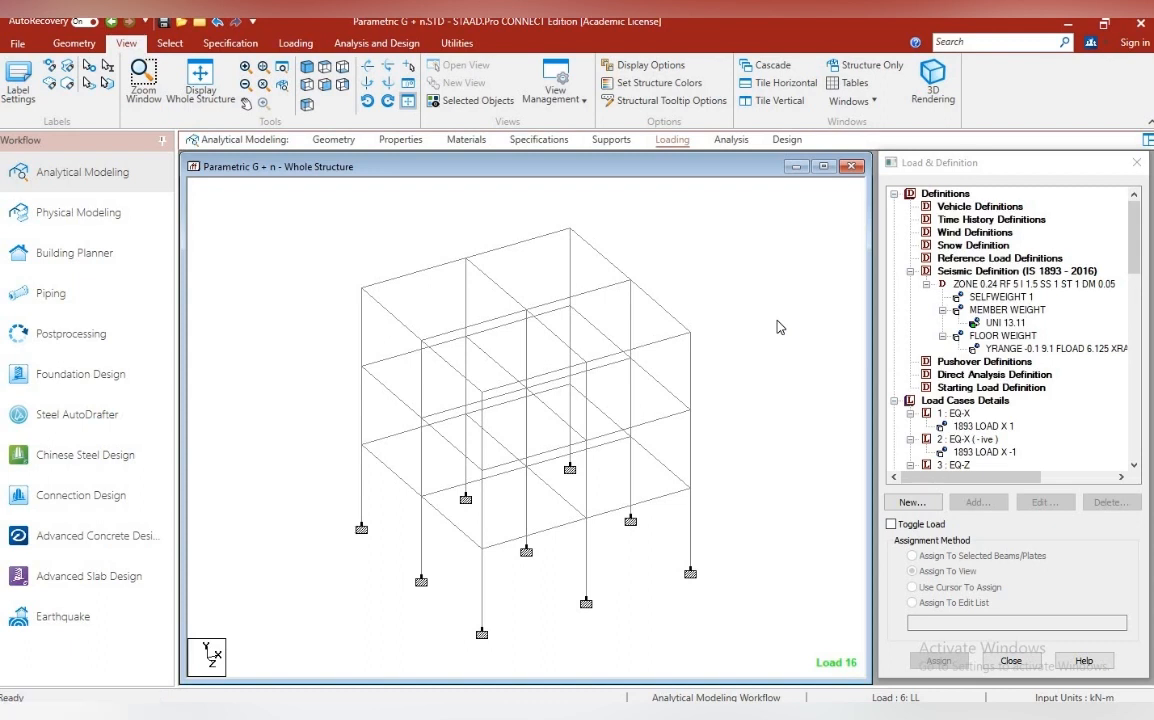
Add a Perform Analysis command with the print option All
{"action": "left_click", "coordinate": [667, 140]}
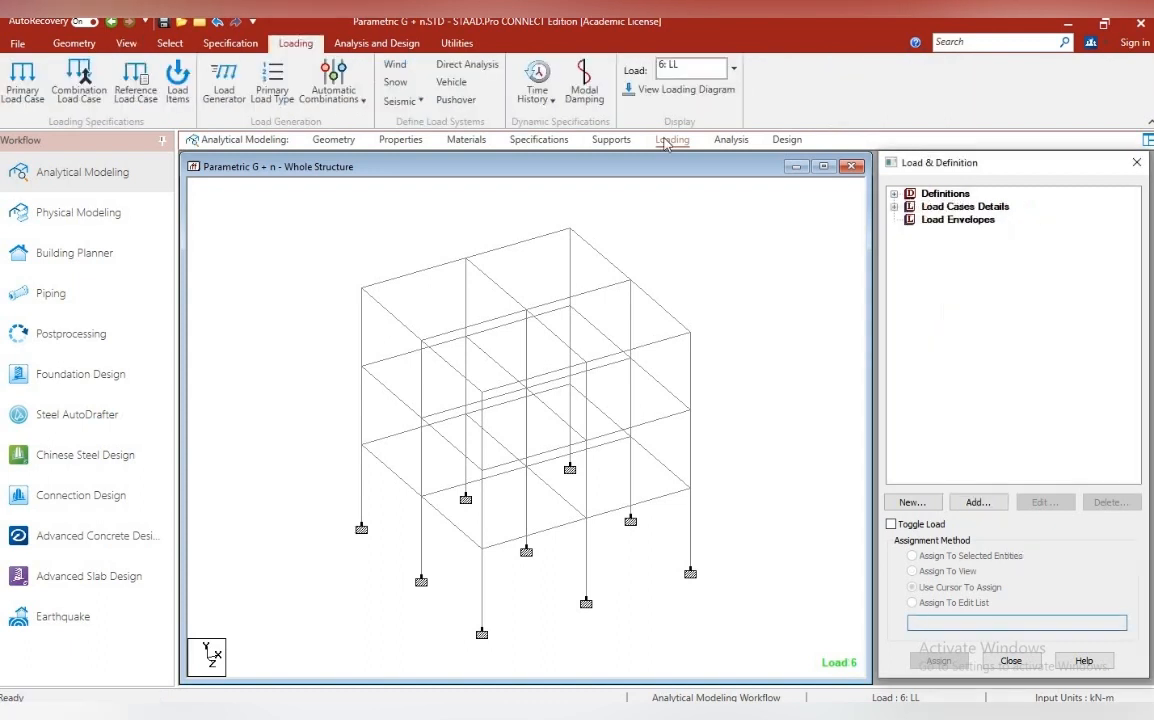
{"action": "left_click", "coordinate": [730, 141]}
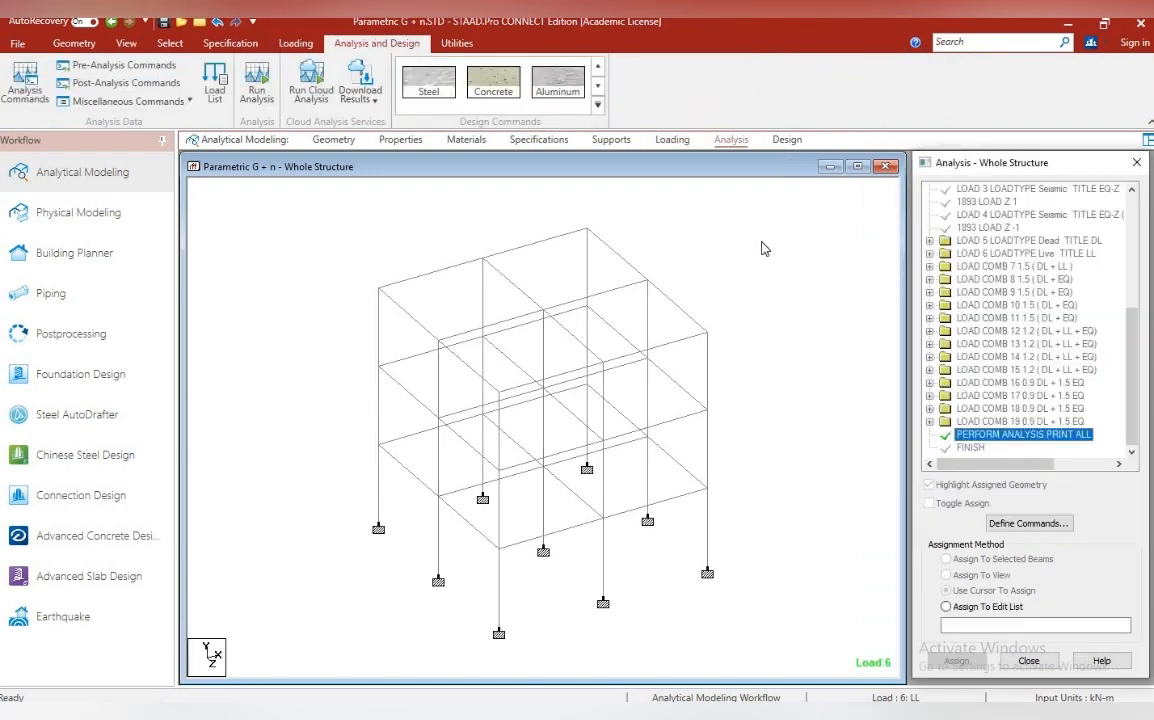
{"action": "left_click", "coordinate": [25, 82]}
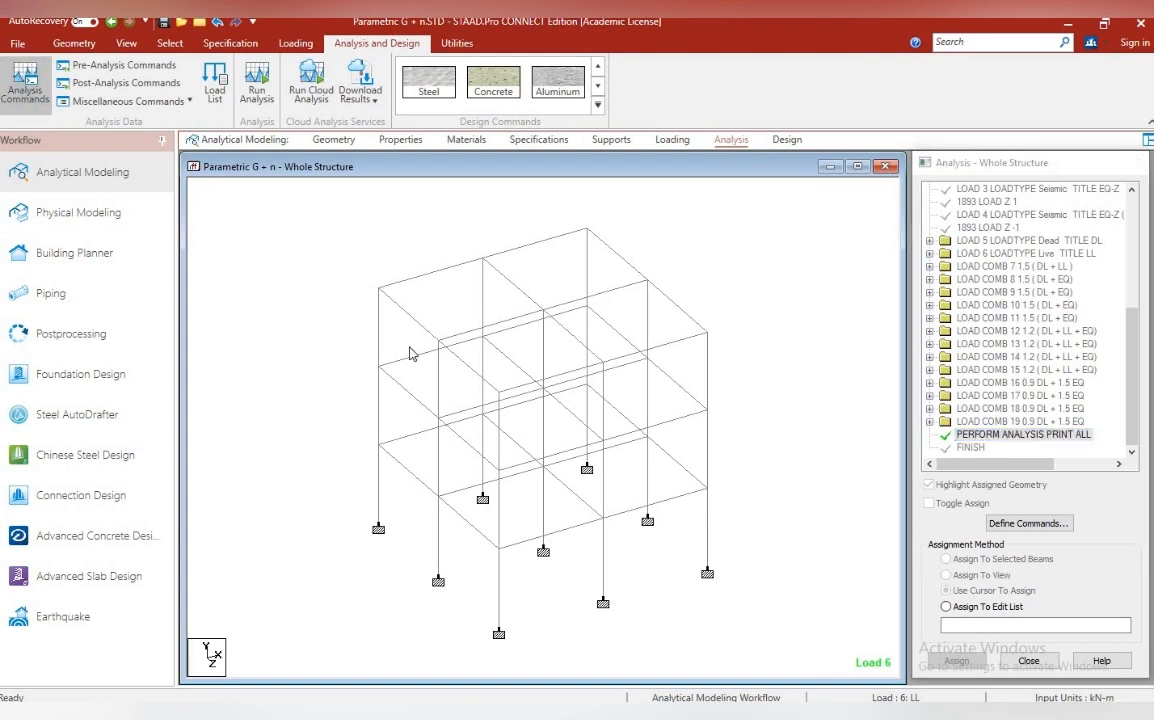
{"action": "left_click", "coordinate": [594, 469]}
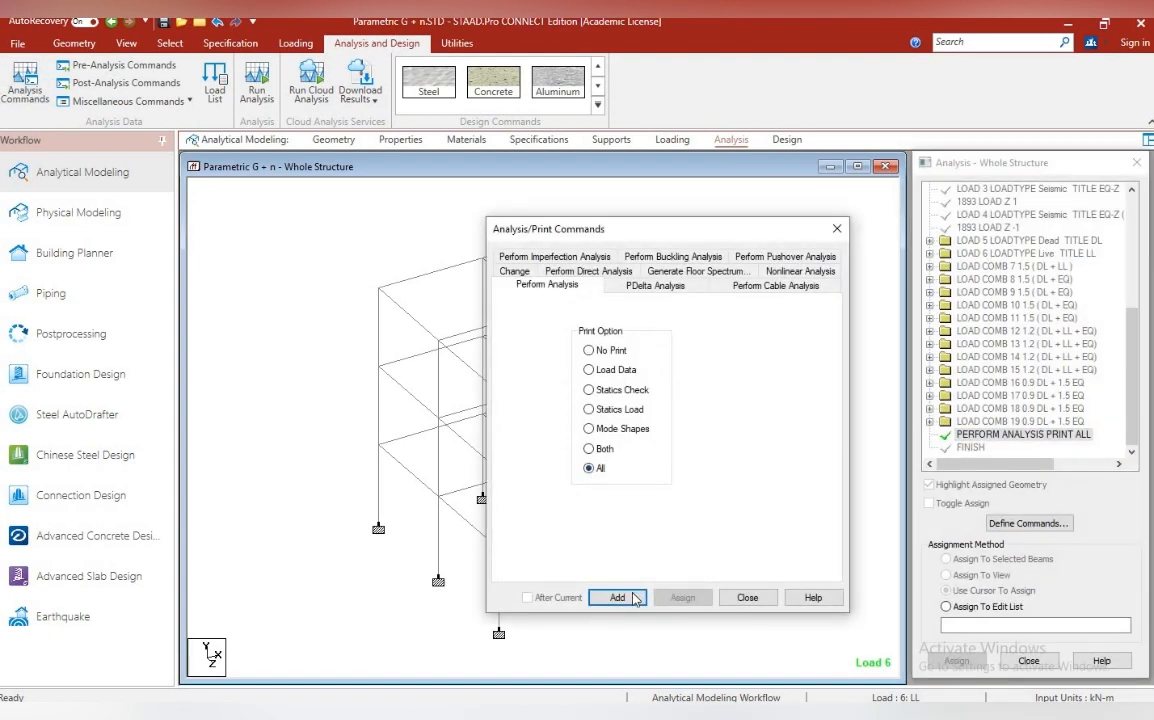
{"action": "left_click", "coordinate": [634, 598]}
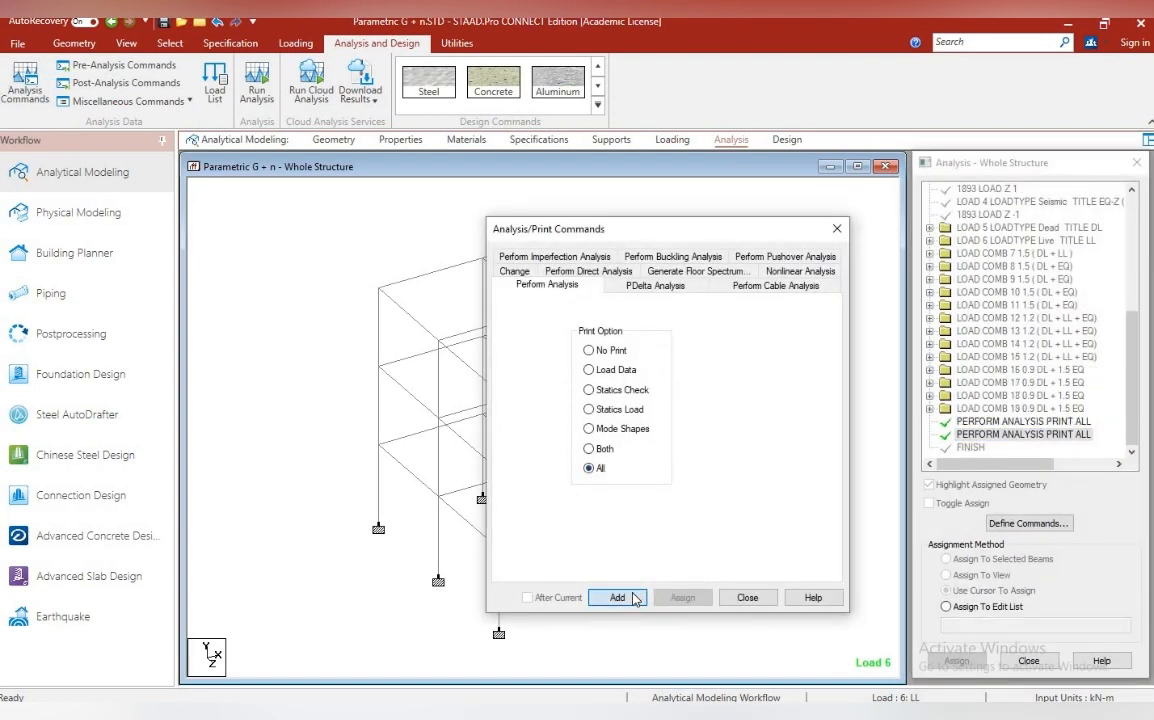
{"action": "left_click", "coordinate": [748, 598]}
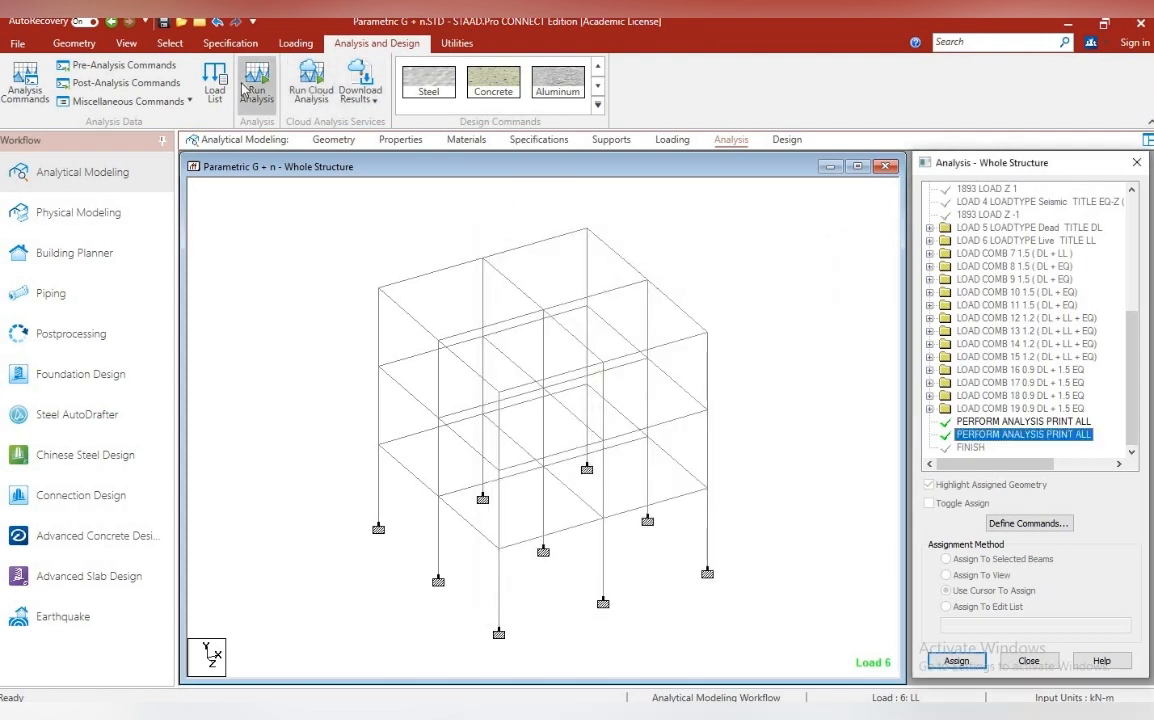
Run the analysis, dismissing the sign-in window, and go to post-processing mode with all load cases selected for the results
{"action": "left_click", "coordinate": [245, 88]}
{"action": "left_click", "coordinate": [569, 447]}
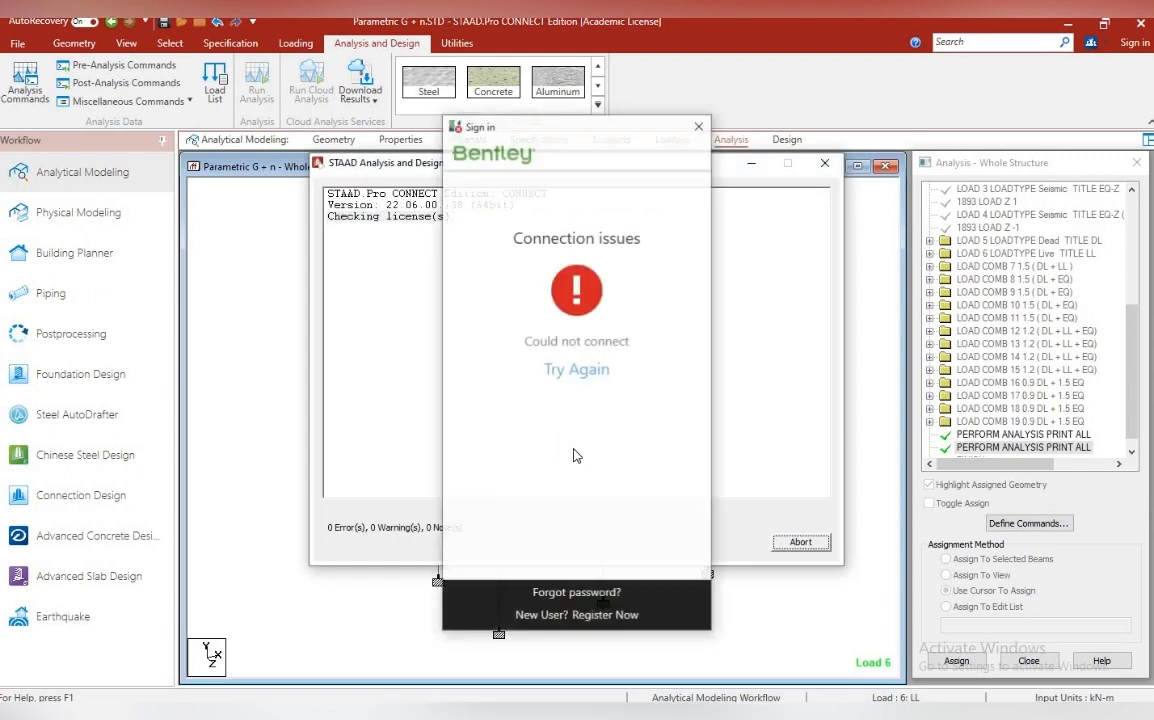
{"action": "left_click", "coordinate": [699, 126]}
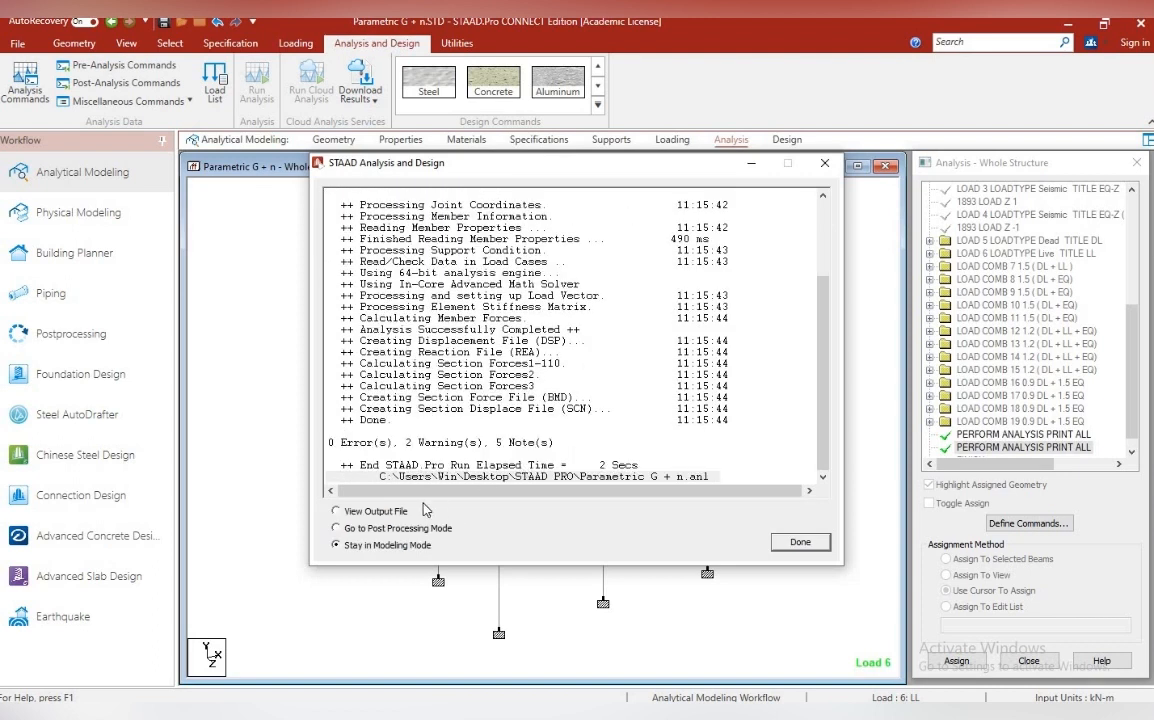
{"action": "left_click", "coordinate": [336, 528]}
{"action": "left_click", "coordinate": [800, 542]}
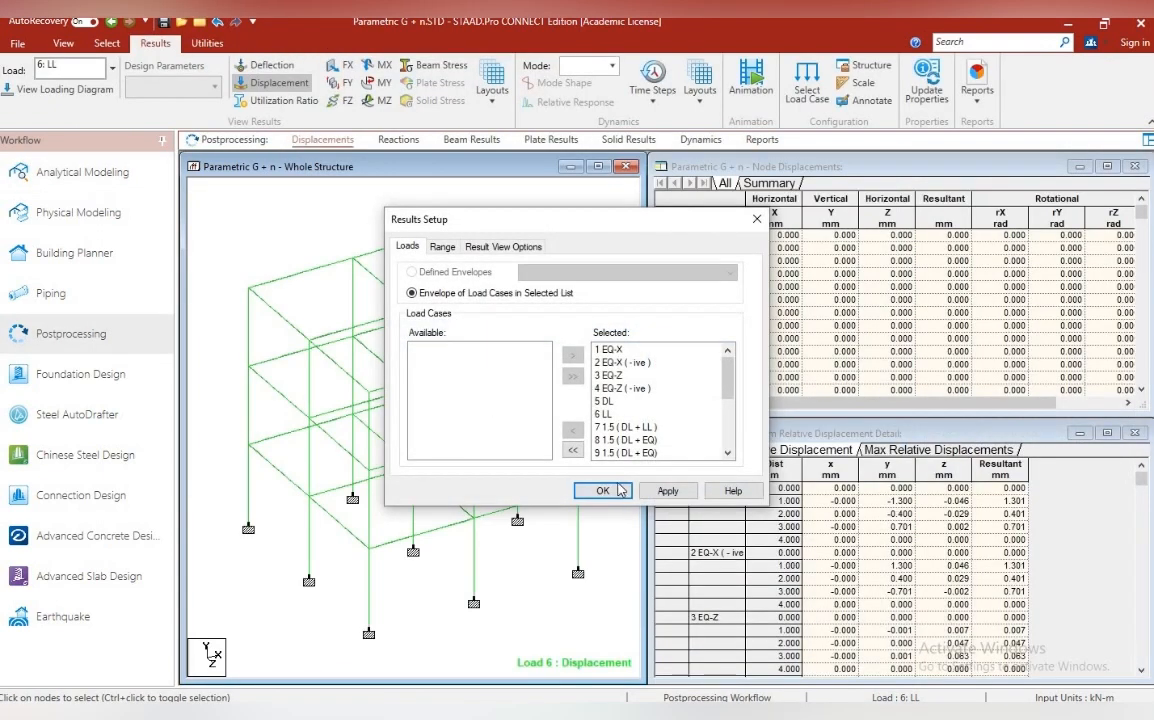
{"action": "left_click", "coordinate": [603, 490]}
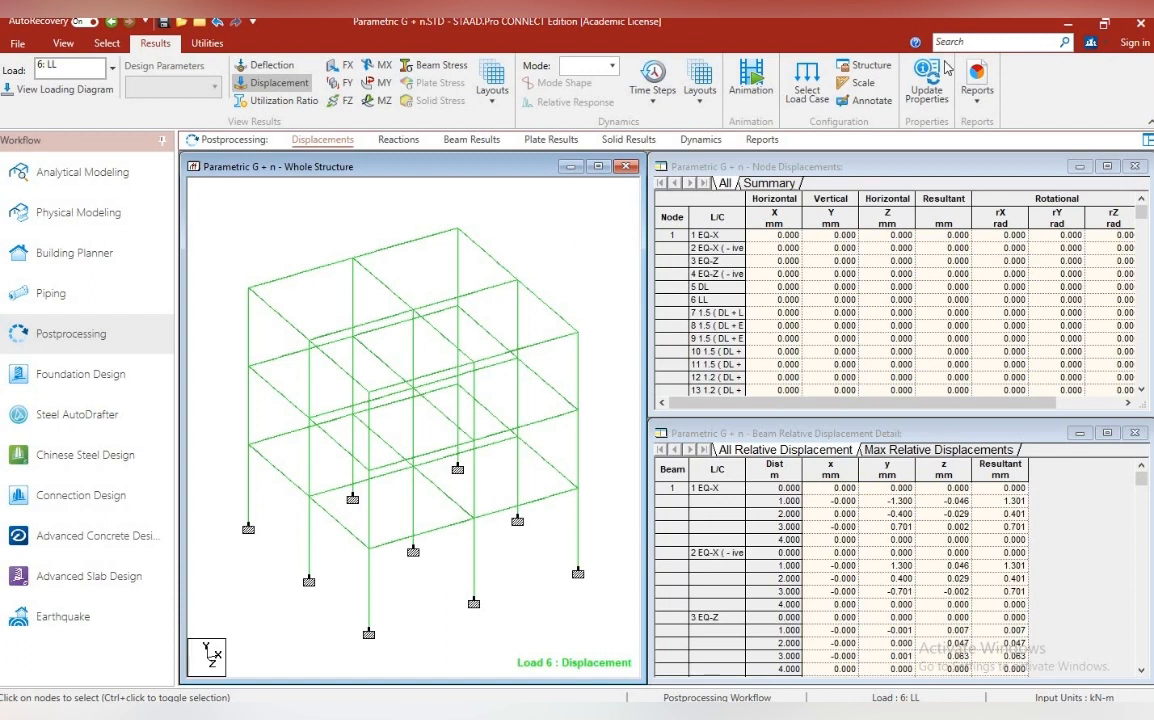
Set the displacement result scale to 100 mm per m
{"action": "left_click", "coordinate": [860, 84]}
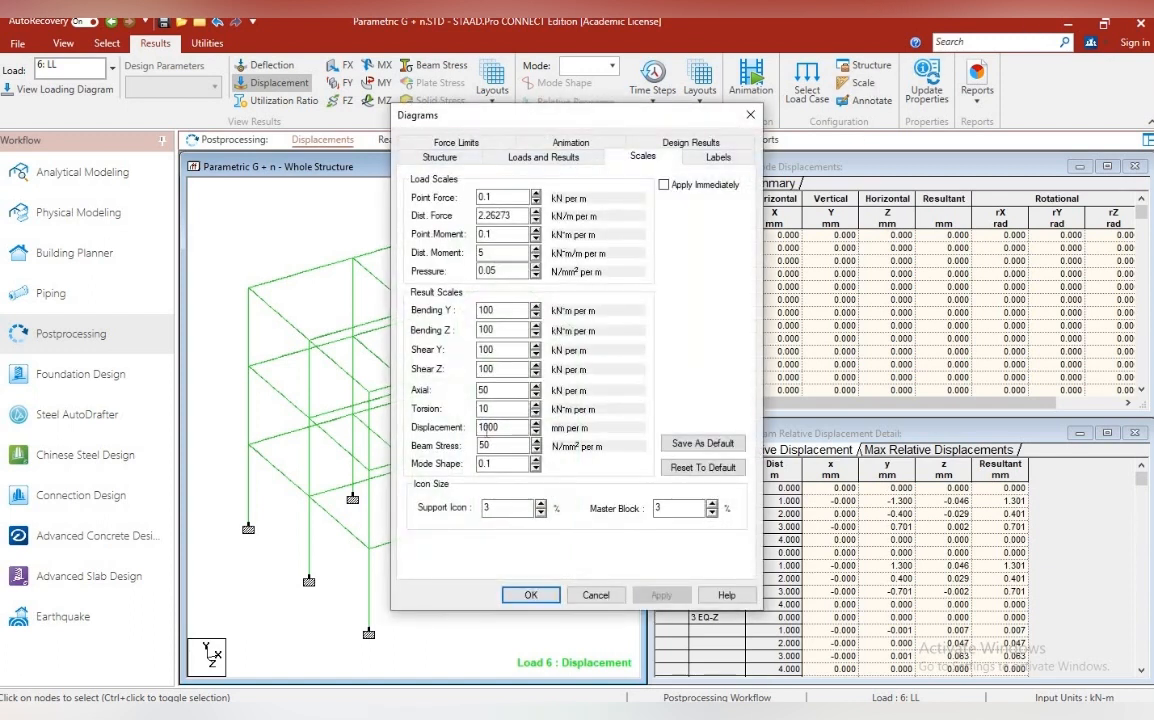
{"action": "key", "text": "BackSpace"}
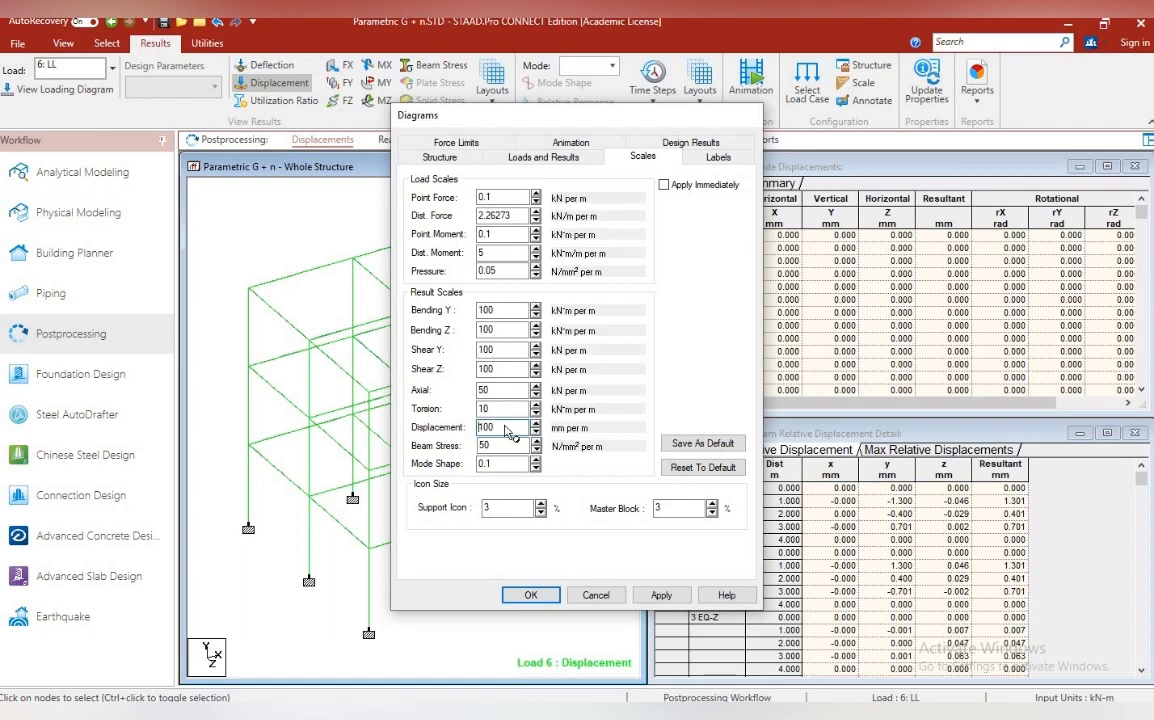
{"action": "key", "text": "Return"}
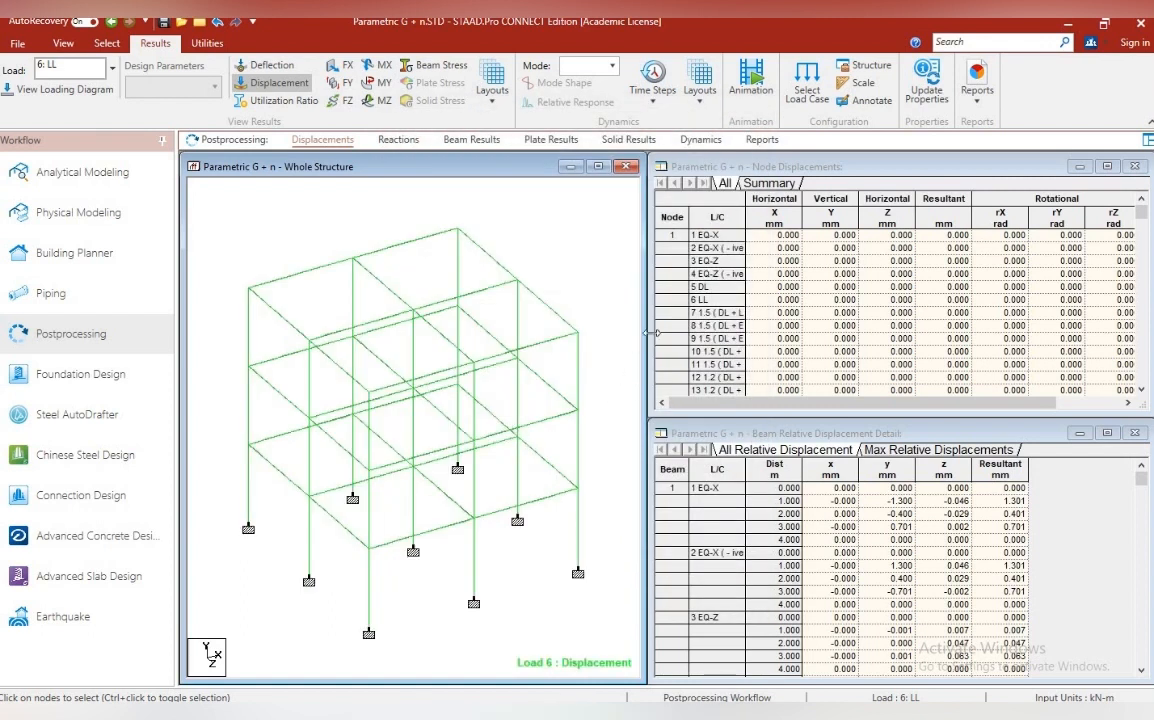
Set the displacement result scale to 50 mm per m with changes applied immediately
{"action": "left_click", "coordinate": [862, 83]}
{"action": "left_click", "coordinate": [514, 427]}
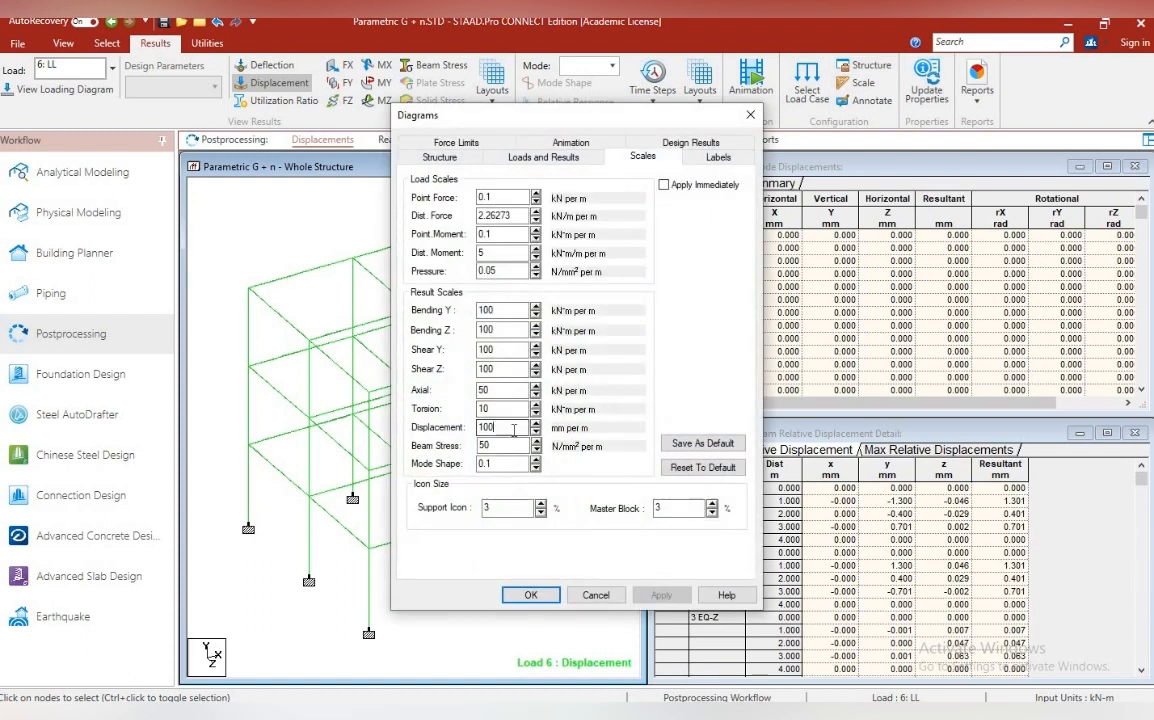
{"action": "left_click", "coordinate": [664, 185]}
{"action": "left_click", "coordinate": [664, 185]}
{"action": "left_click", "coordinate": [502, 428]}
{"action": "key", "text": "BackSpace"}
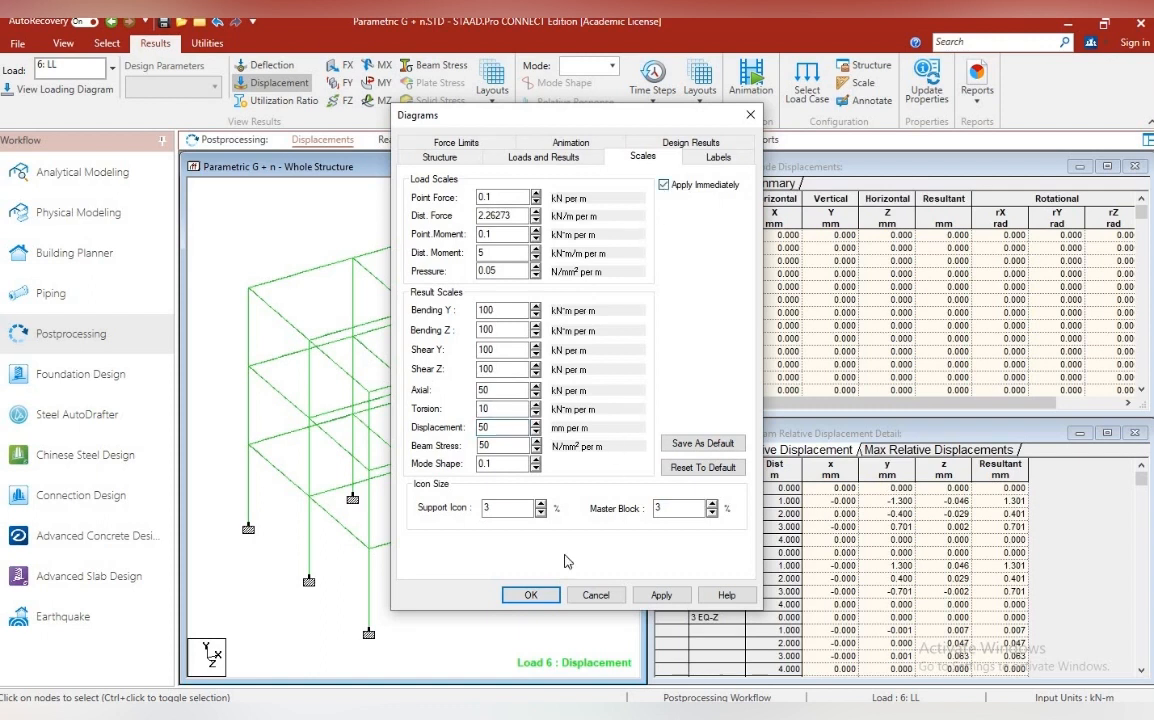
{"action": "left_click", "coordinate": [531, 594]}
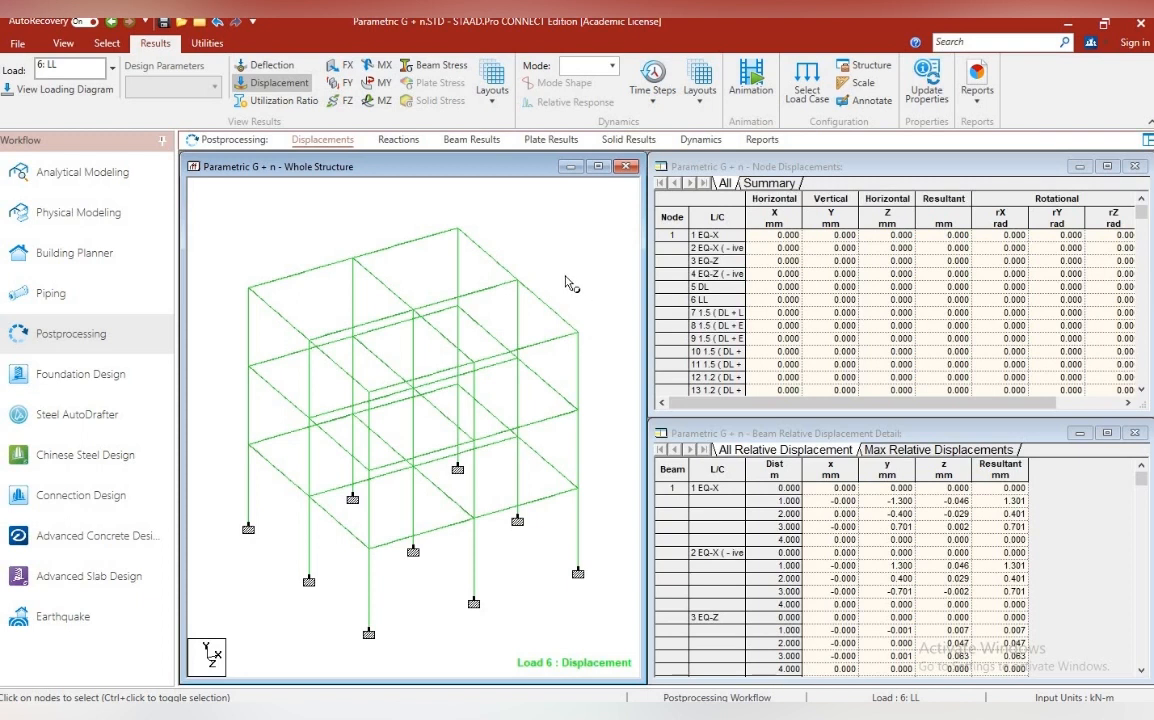
Examine the support reactions of the frame, and return to the displacement results
{"action": "left_click", "coordinate": [406, 145]}
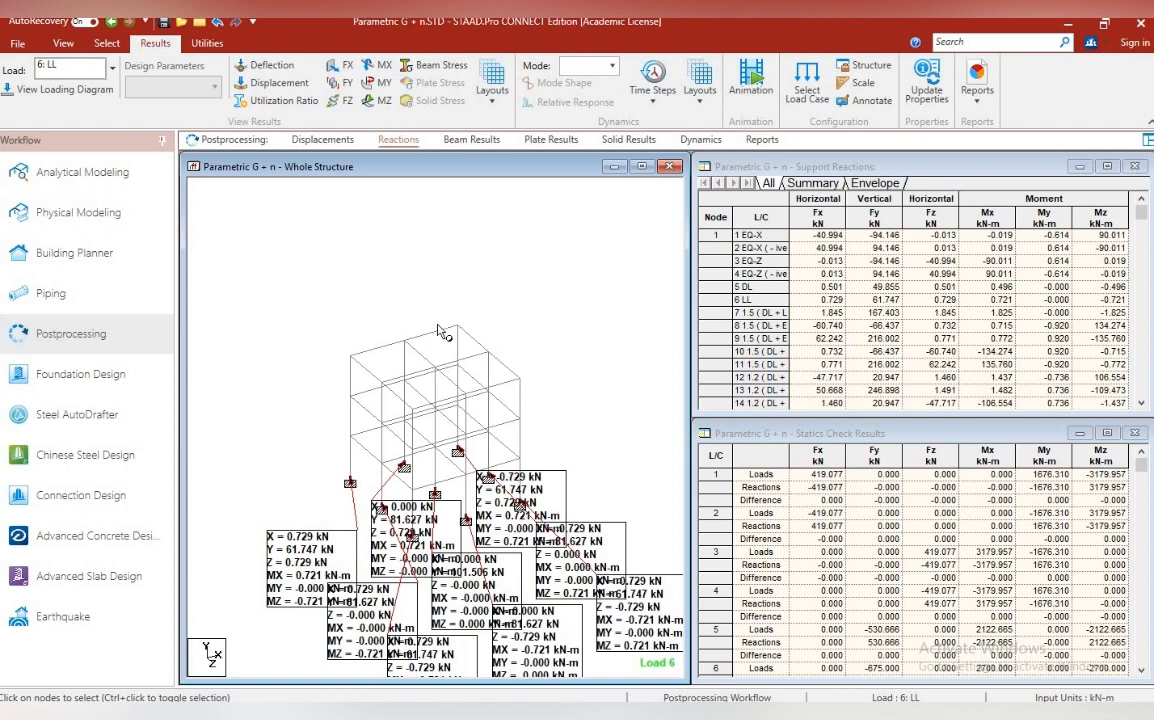
{"action": "left_click", "coordinate": [322, 139]}
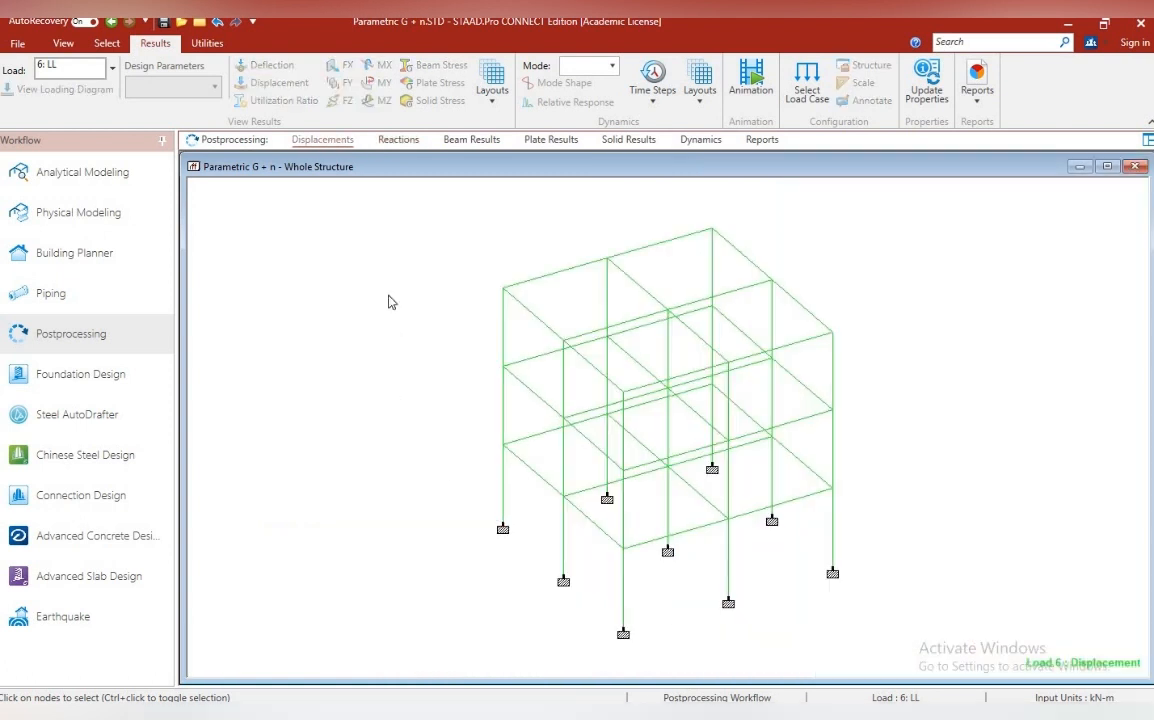
Open the report setup and add the Reaction Summary output item to the report
{"action": "left_click", "coordinate": [763, 140]}
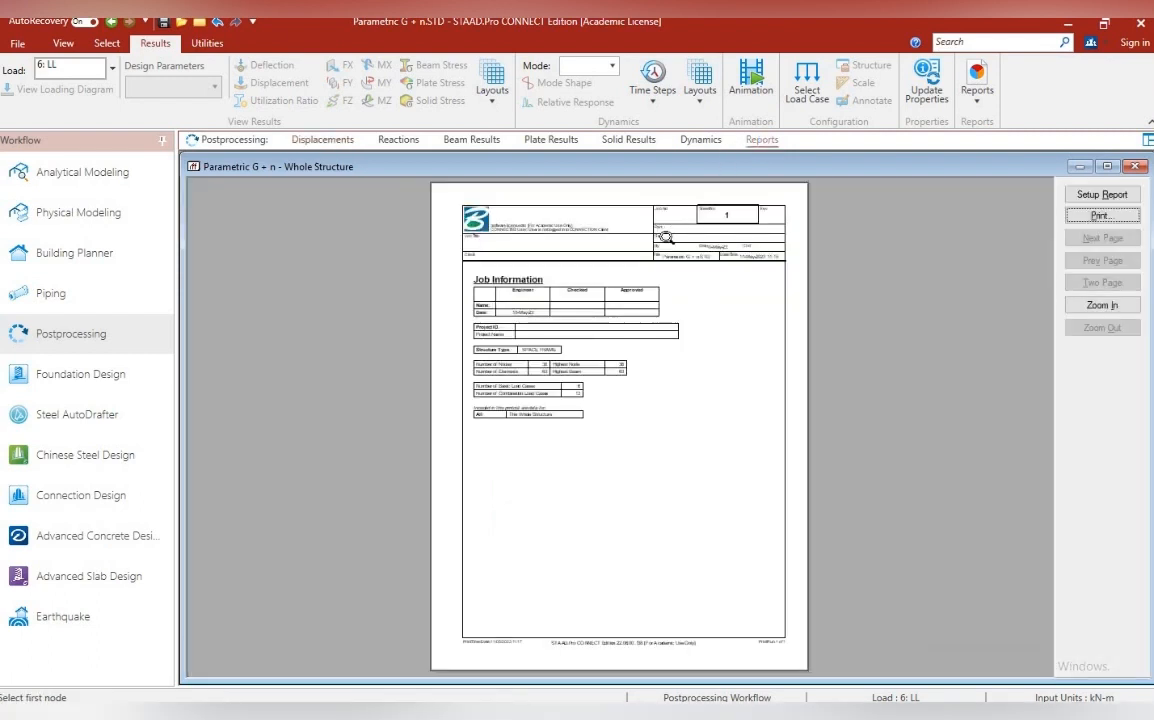
{"action": "left_click", "coordinate": [1114, 195]}
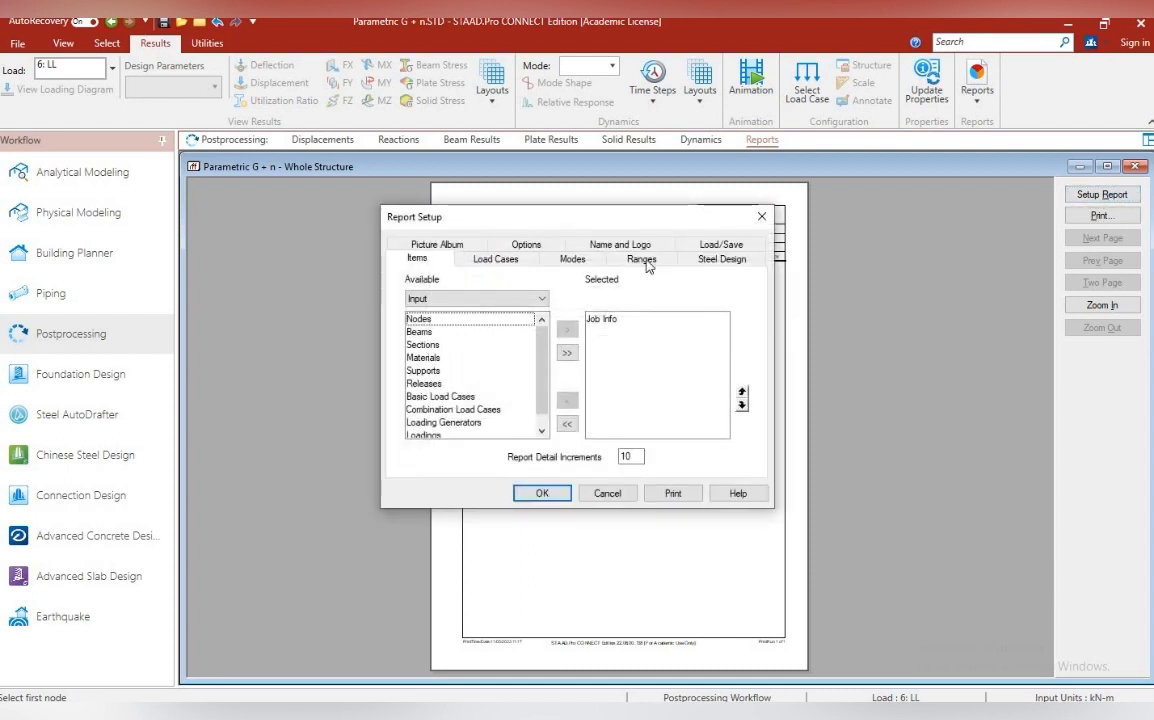
{"action": "left_click", "coordinate": [526, 299]}
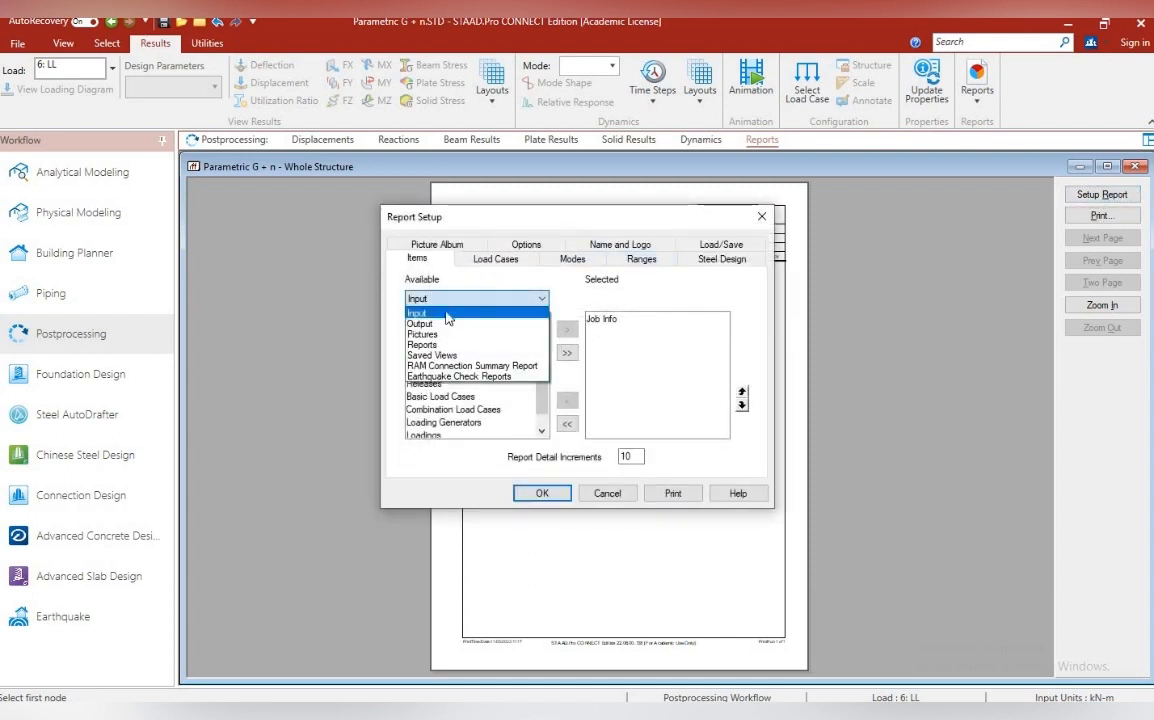
{"action": "left_click", "coordinate": [438, 318]}
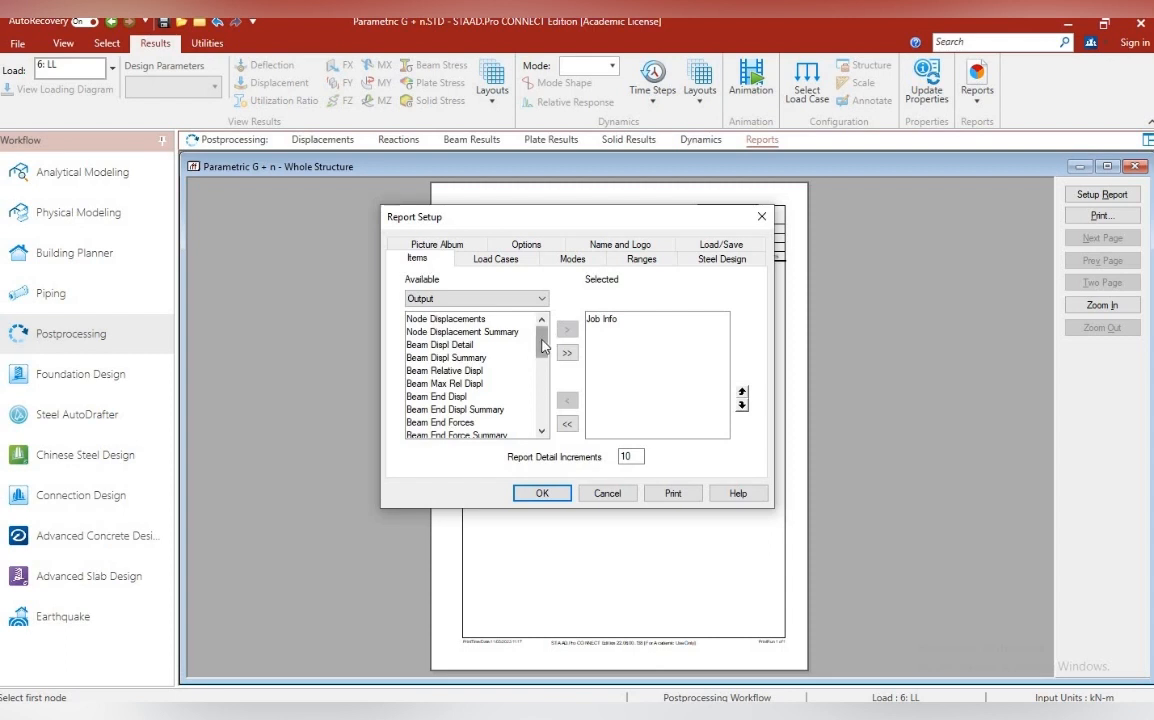
{"action": "left_click_drag", "start_coordinate": [541, 345], "coordinate": [546, 361]}
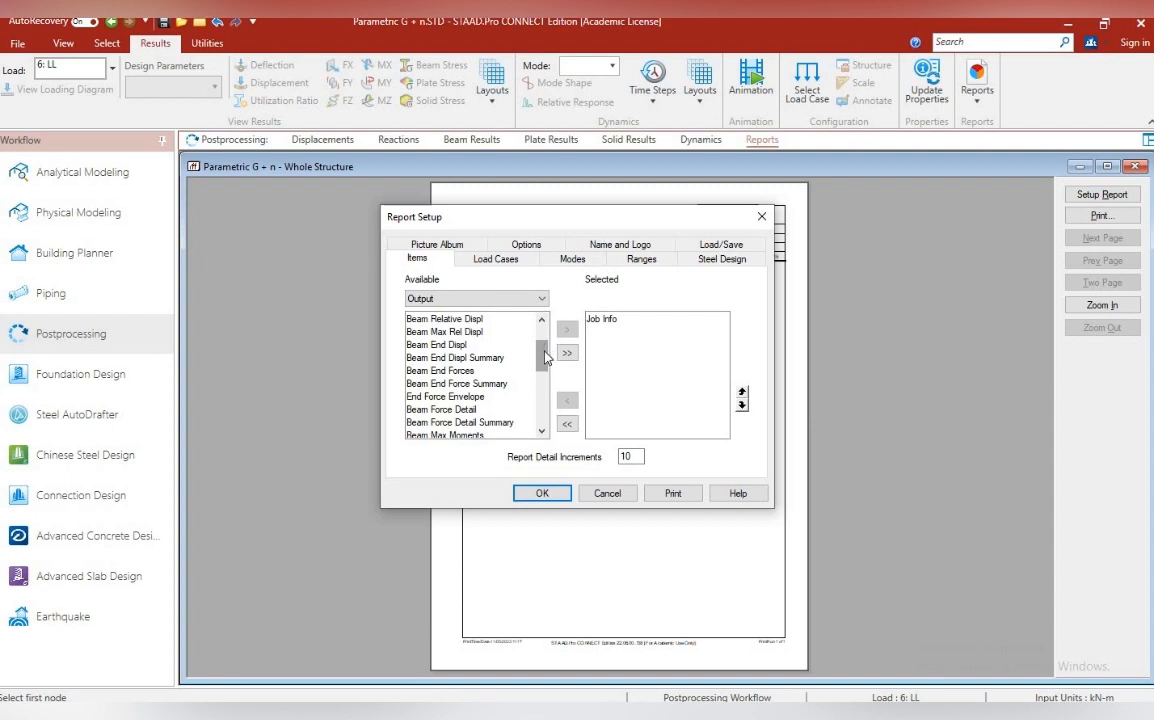
{"action": "left_click_drag", "start_coordinate": [545, 357], "coordinate": [549, 409]}
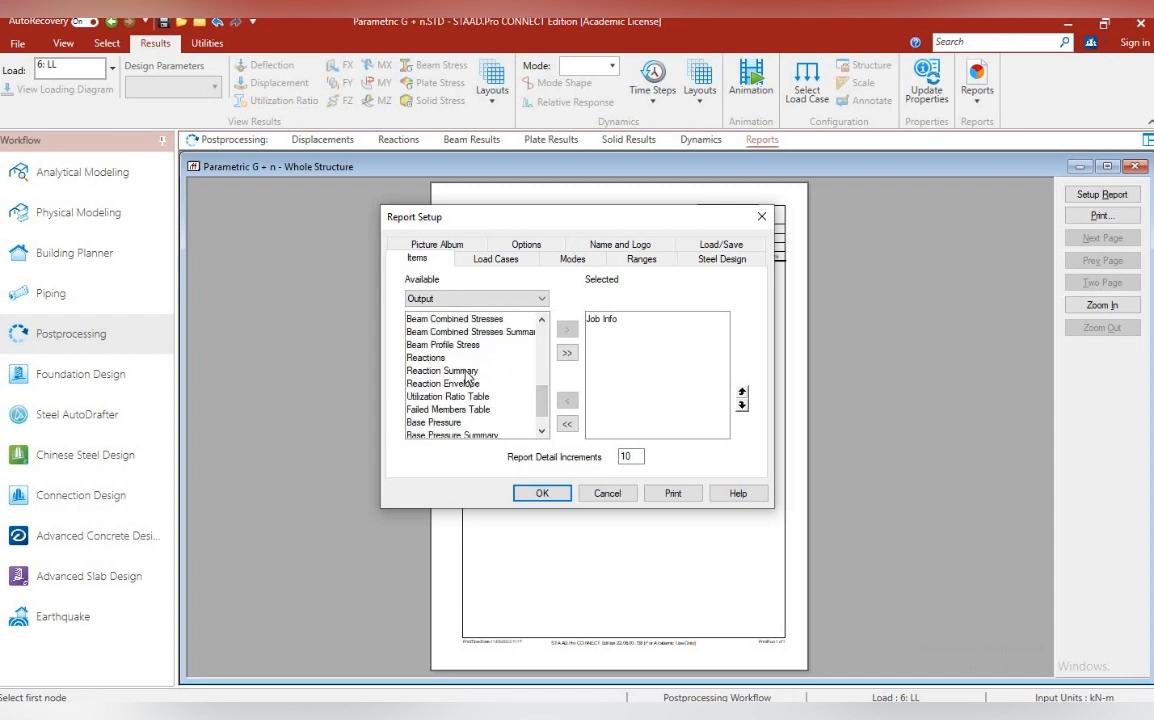
{"action": "left_click", "coordinate": [467, 372]}
{"action": "left_click", "coordinate": [566, 329]}
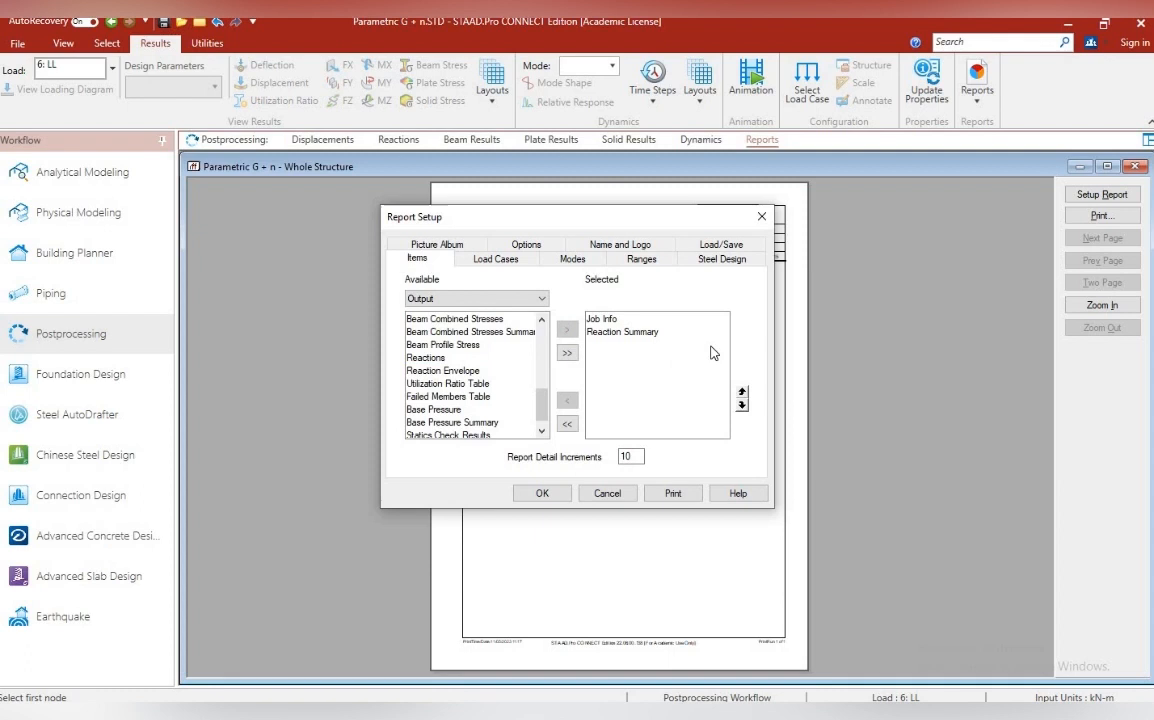
Remove Job Info from the selected report items and generate the report
{"action": "left_click", "coordinate": [597, 319]}
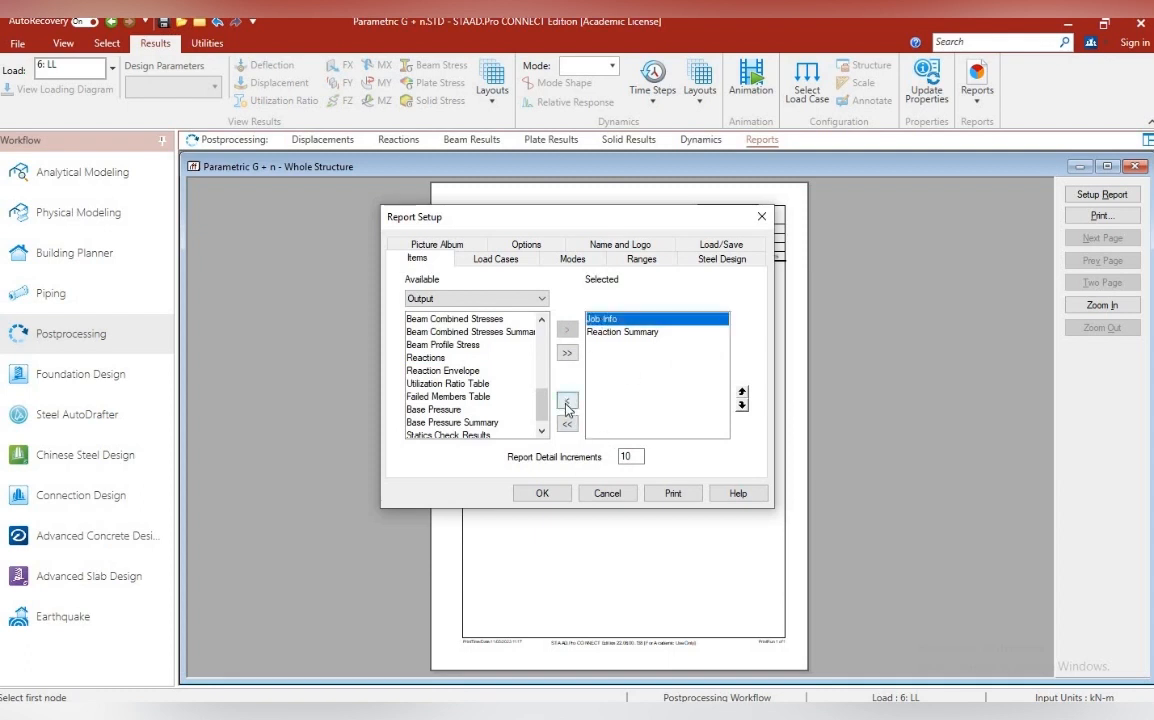
{"action": "left_click", "coordinate": [567, 403]}
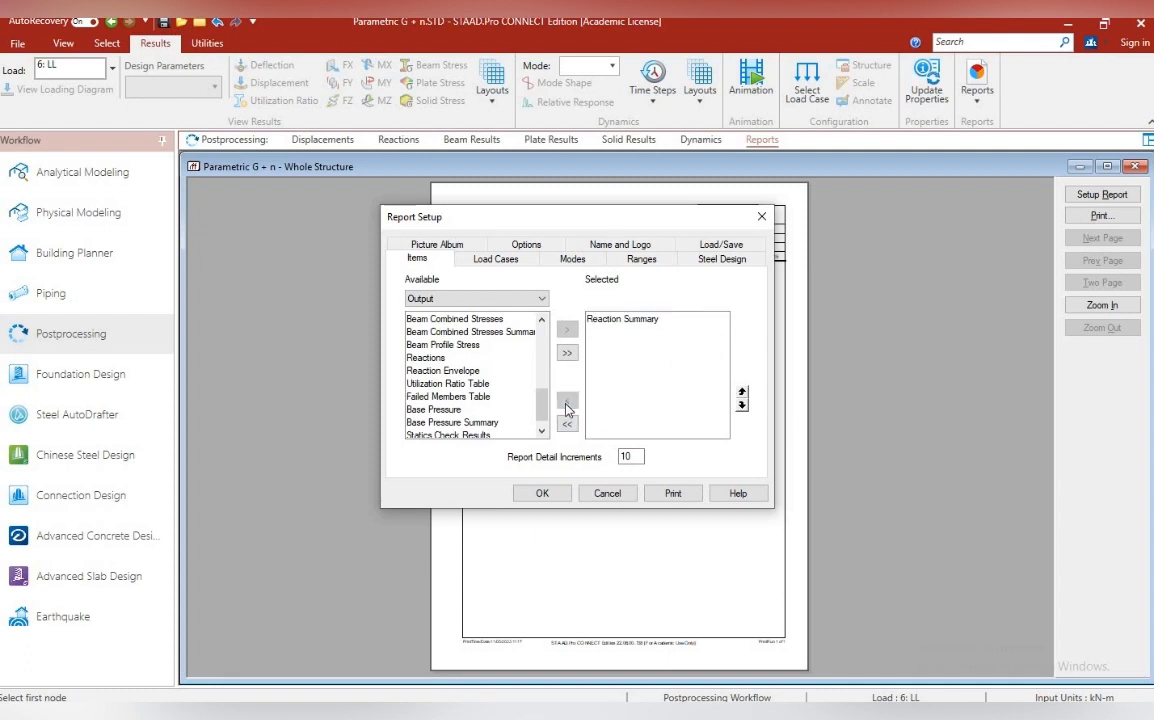
{"action": "left_click", "coordinate": [542, 493]}
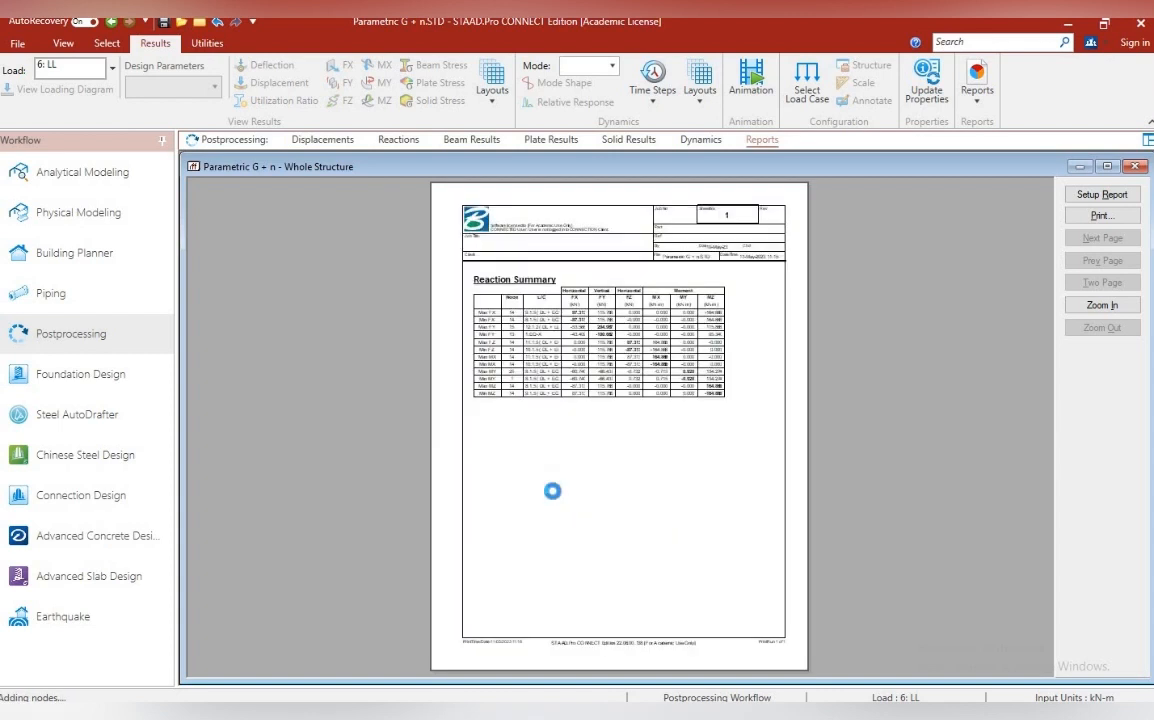
Examine the Reaction Summary table in the report at a readable size
{"action": "left_click", "coordinate": [580, 345]}
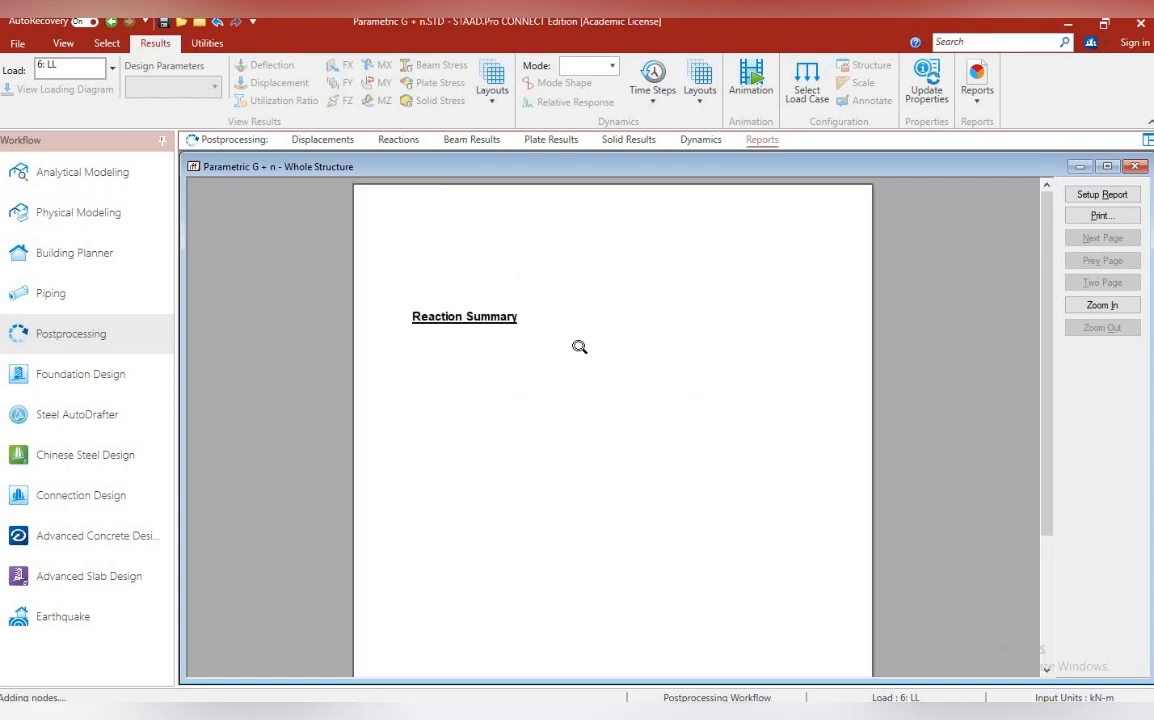
{"action": "left_click", "coordinate": [580, 346]}
{"action": "left_click", "coordinate": [582, 407]}
{"action": "left_click", "coordinate": [582, 369]}
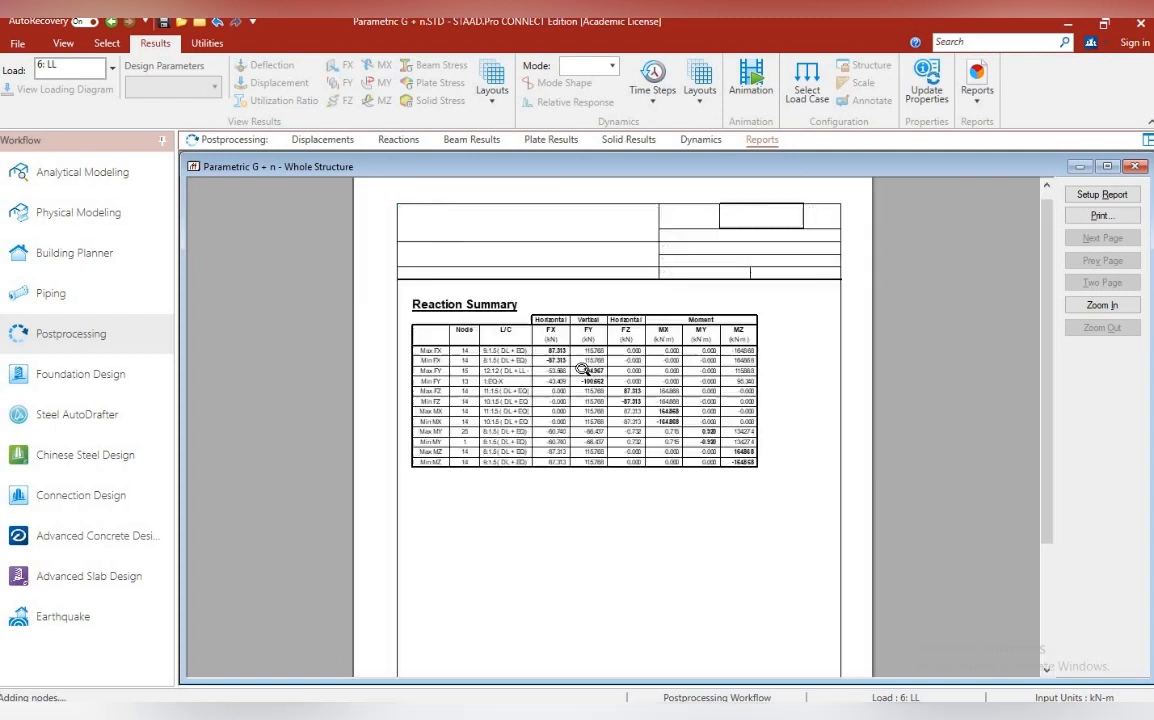
{"action": "left_click", "coordinate": [584, 373]}
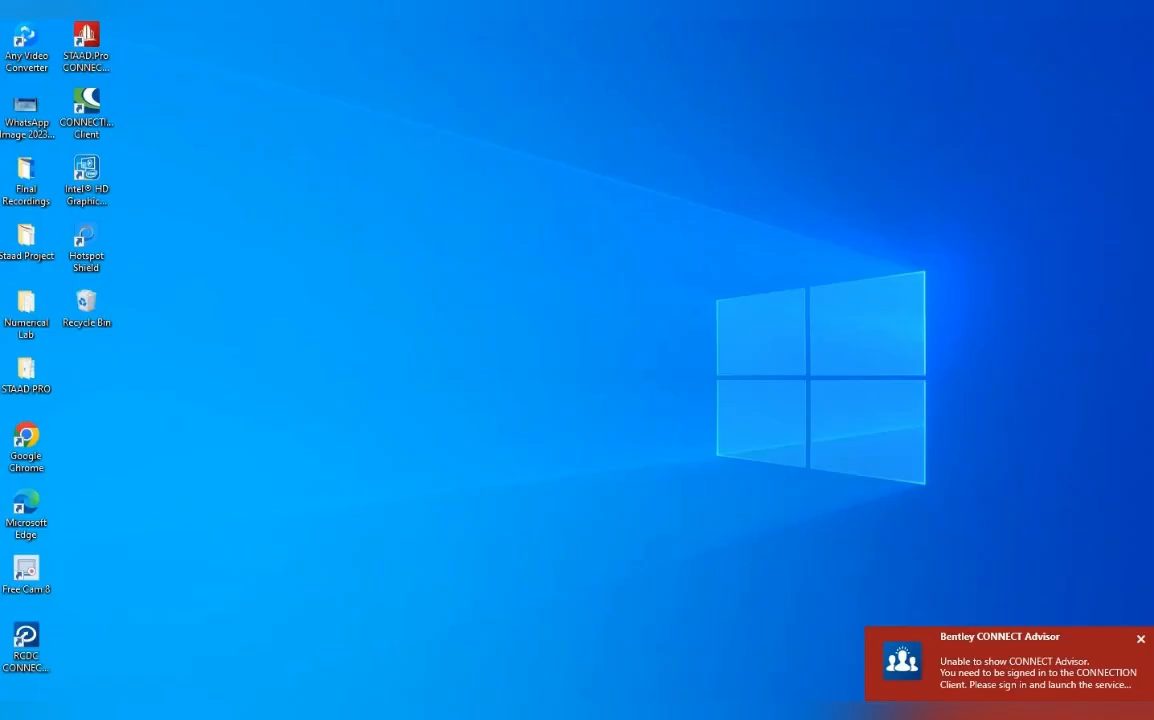
Switch to the Parametric G + 4 model and examine its IS 1893 - 2016 seismic definition, member and floor weights, and load cases
{"action": "mouse_move", "coordinate": [484, 712]}
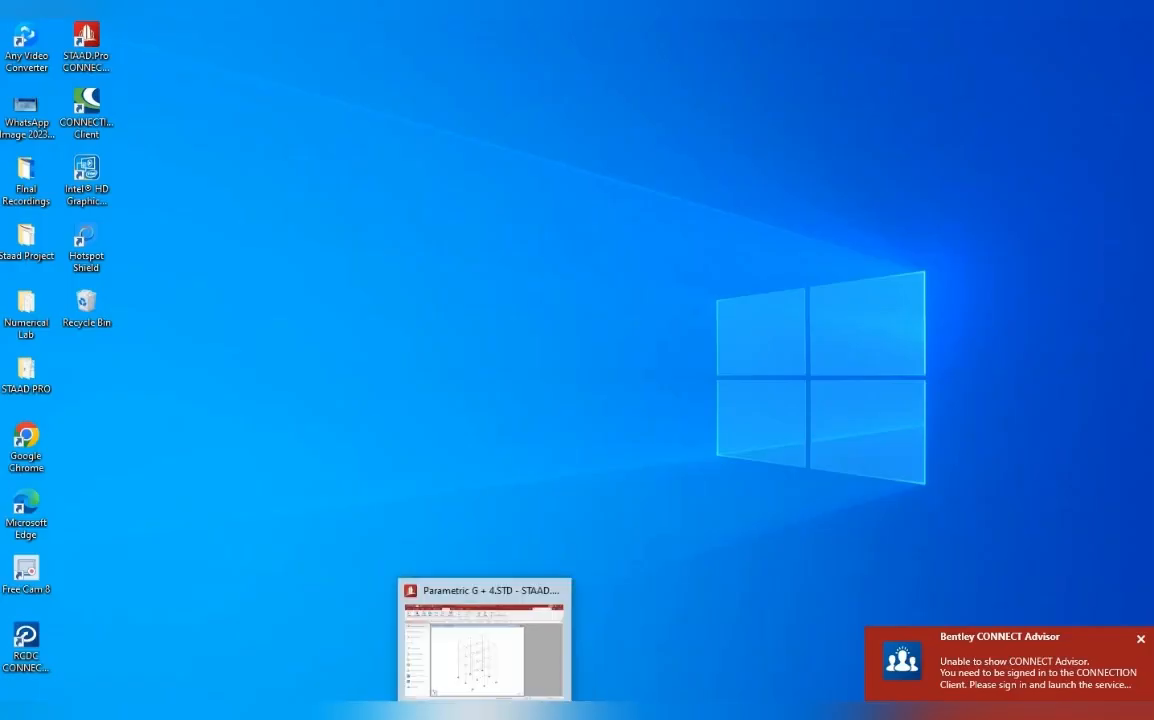
{"action": "left_click", "coordinate": [484, 640]}
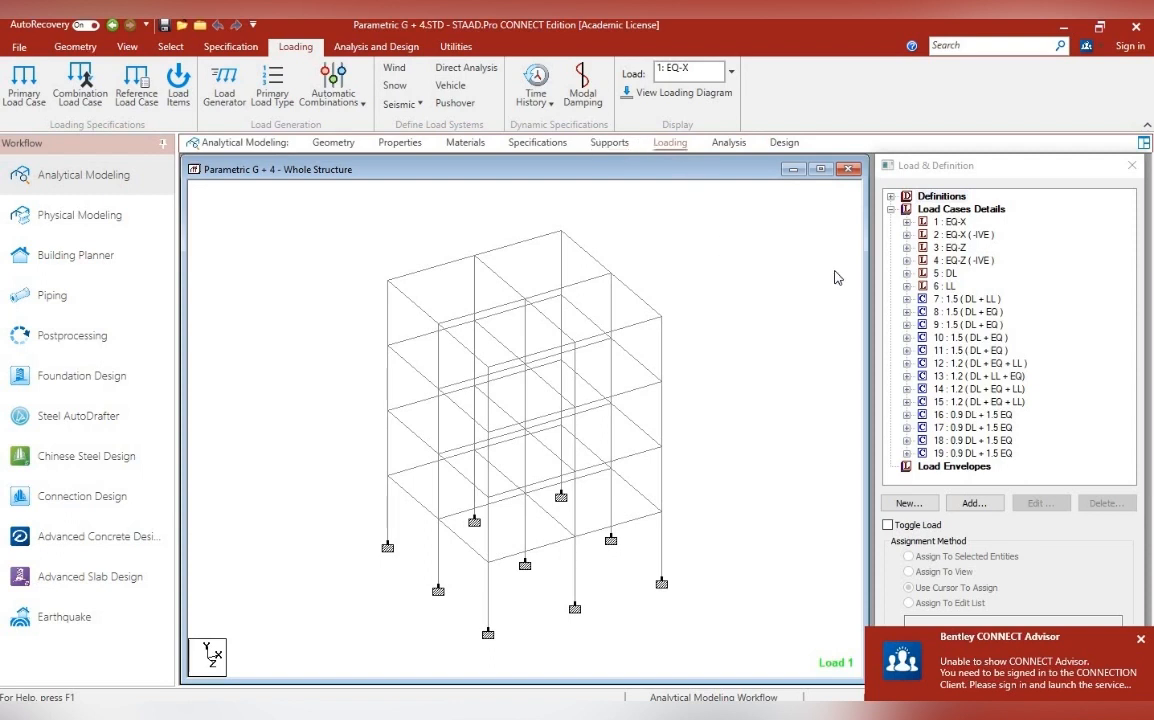
{"action": "left_click", "coordinate": [890, 197]}
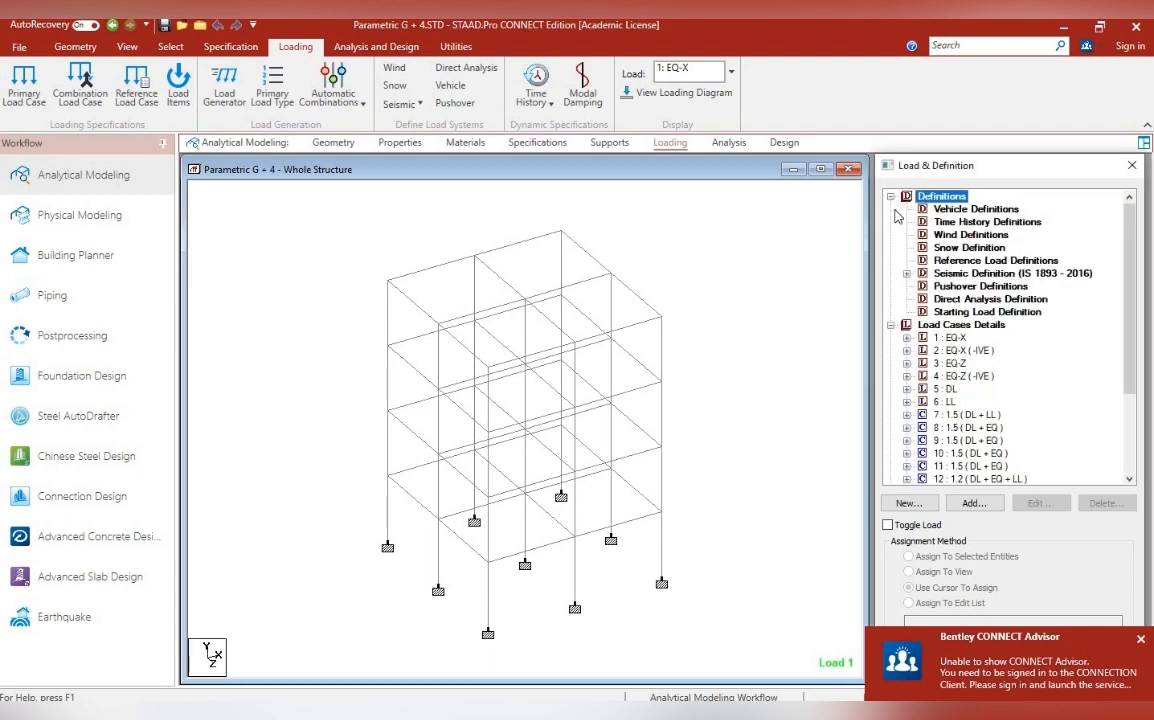
{"action": "left_click", "coordinate": [906, 274]}
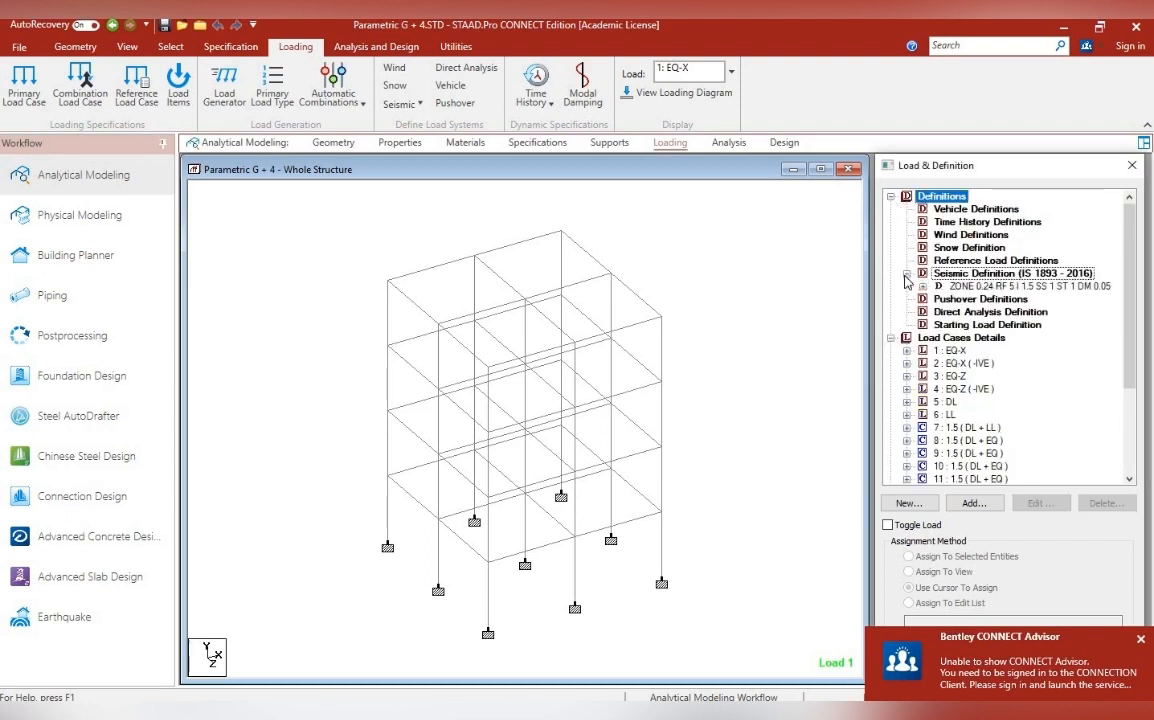
{"action": "left_click", "coordinate": [922, 286]}
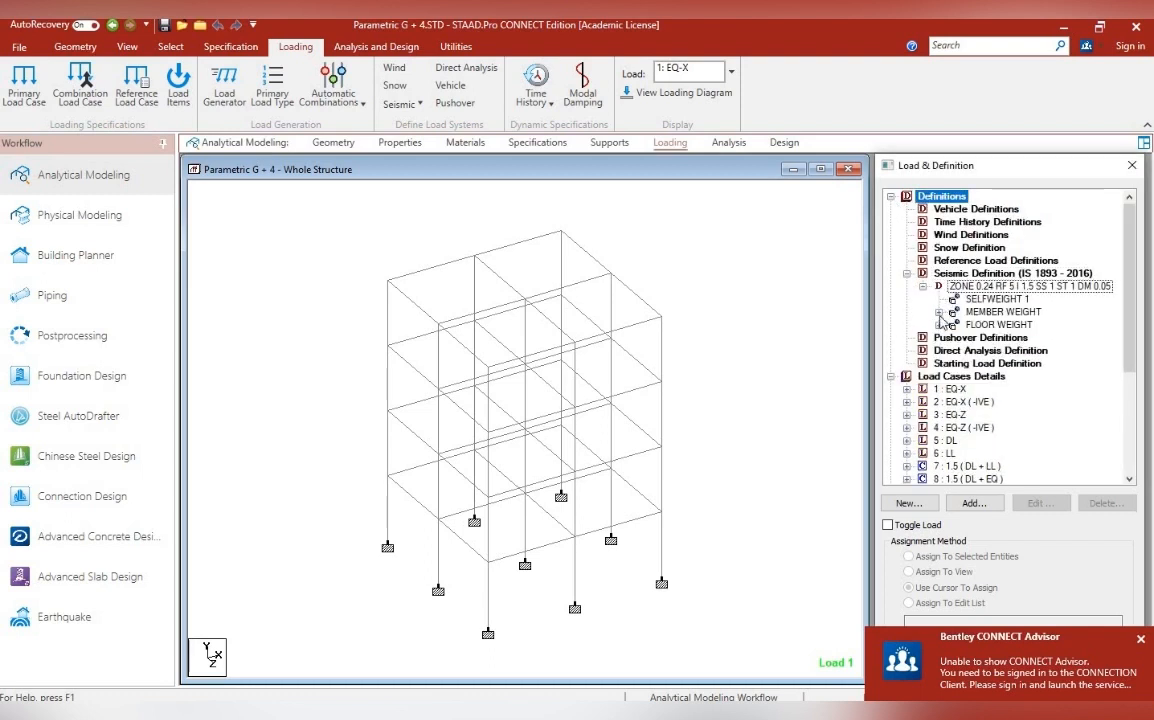
{"action": "left_click", "coordinate": [939, 312]}
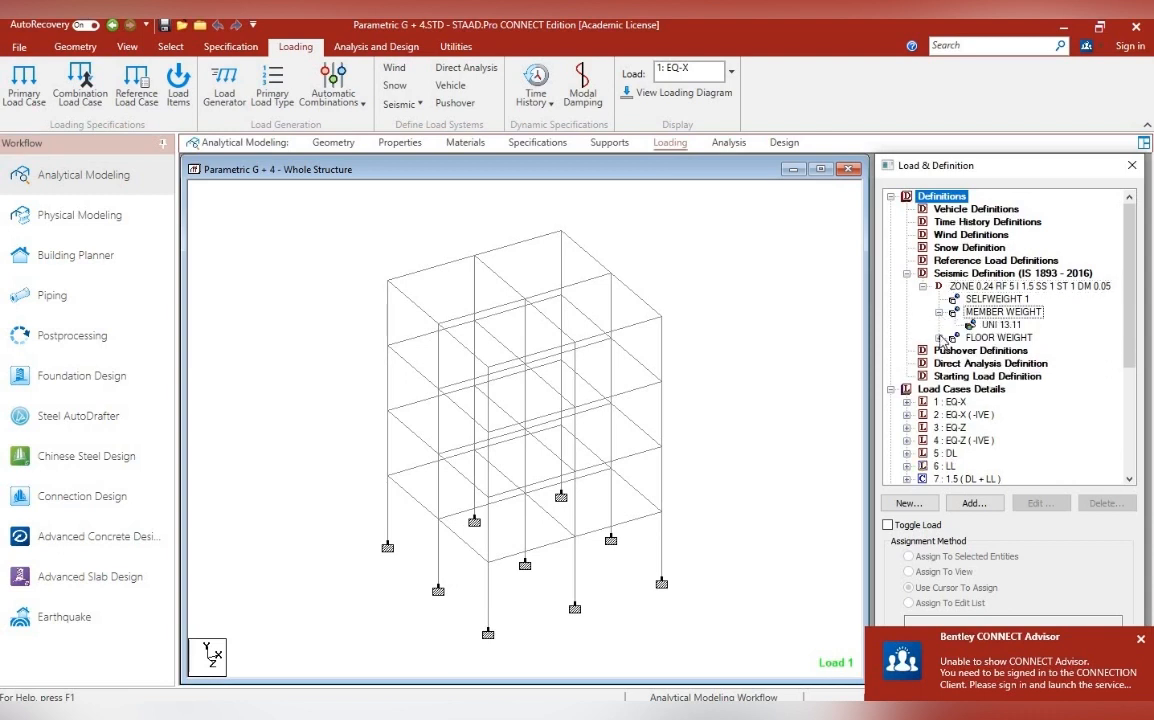
{"action": "left_click", "coordinate": [939, 338]}
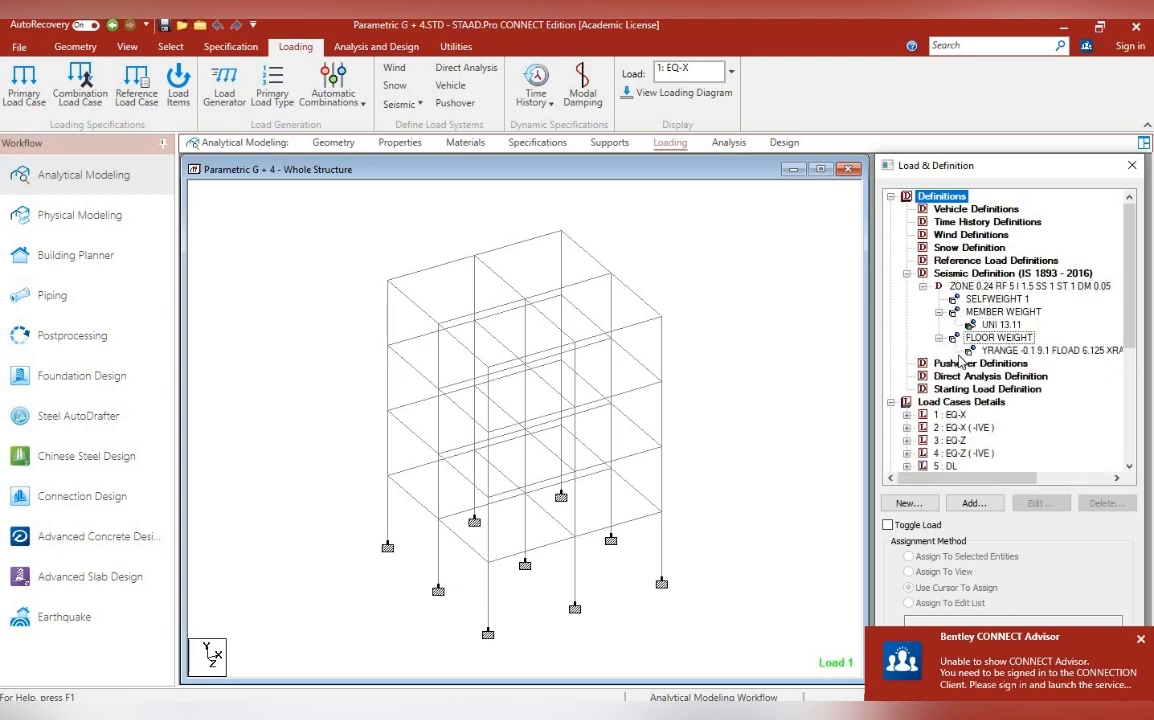
{"action": "scroll", "coordinate": [960, 362], "scroll_direction": "down", "scroll_amount": 5}
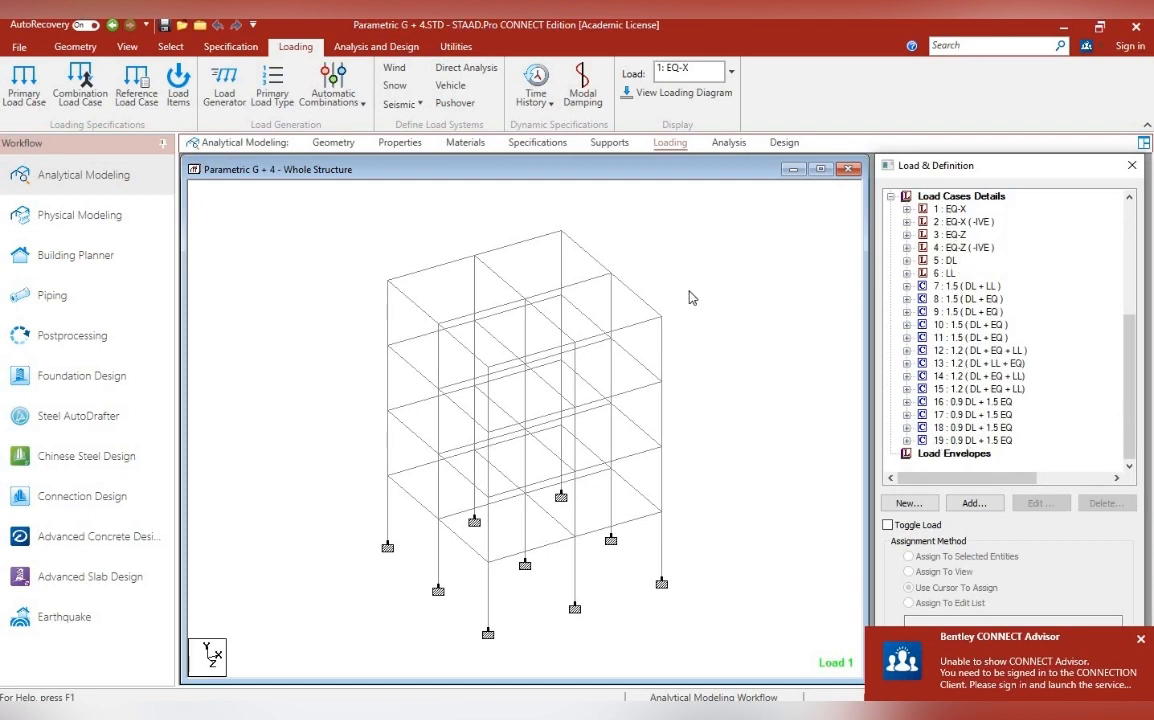
Delete the existing Perform Analysis commands from the G + 4 model's analysis command list
{"action": "left_click", "coordinate": [728, 143]}
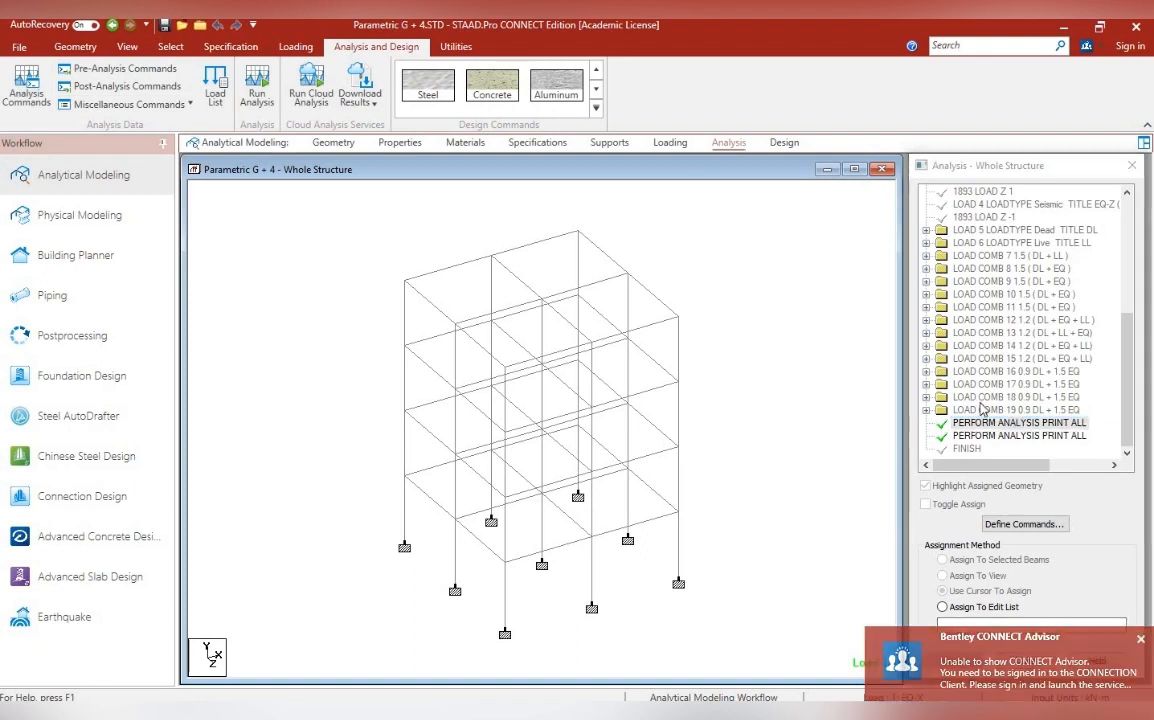
{"action": "left_click", "coordinate": [1015, 423]}
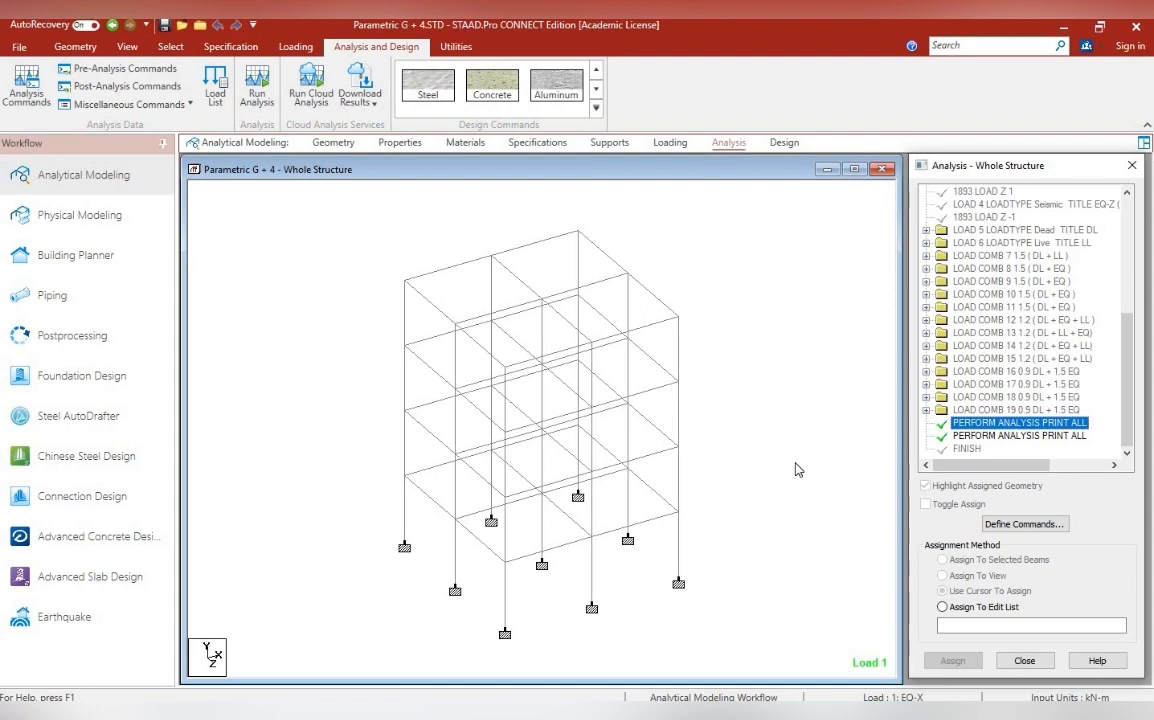
{"action": "left_click", "coordinate": [670, 143]}
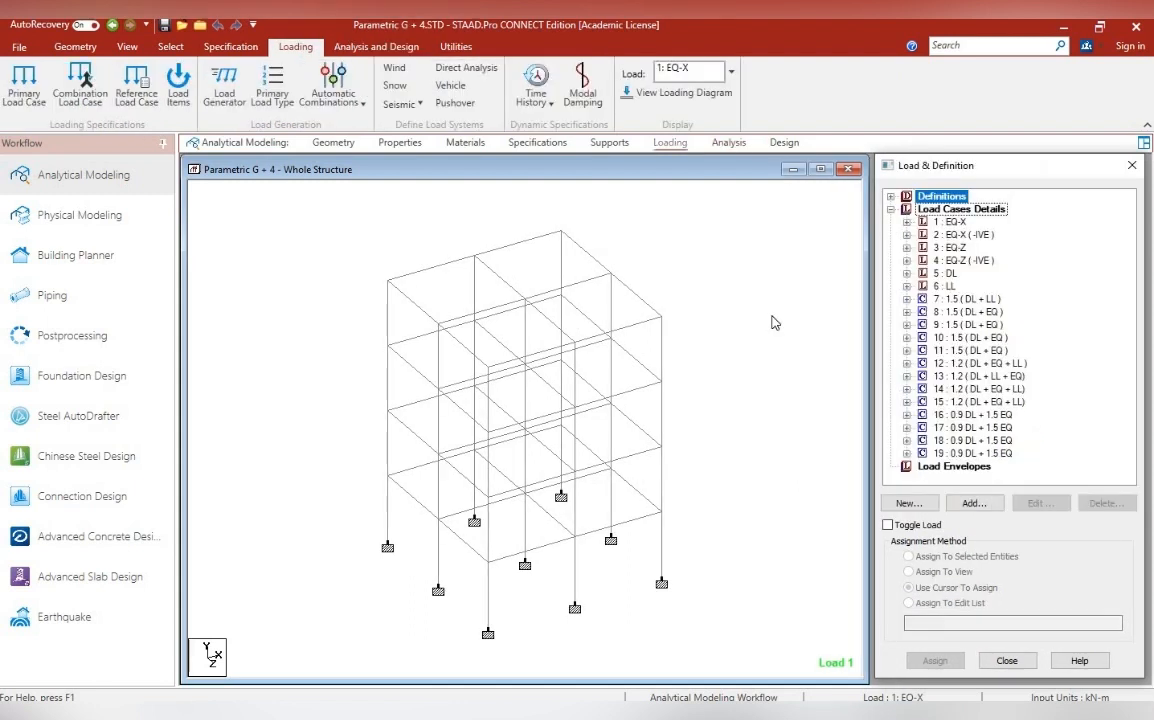
{"action": "left_click", "coordinate": [729, 143]}
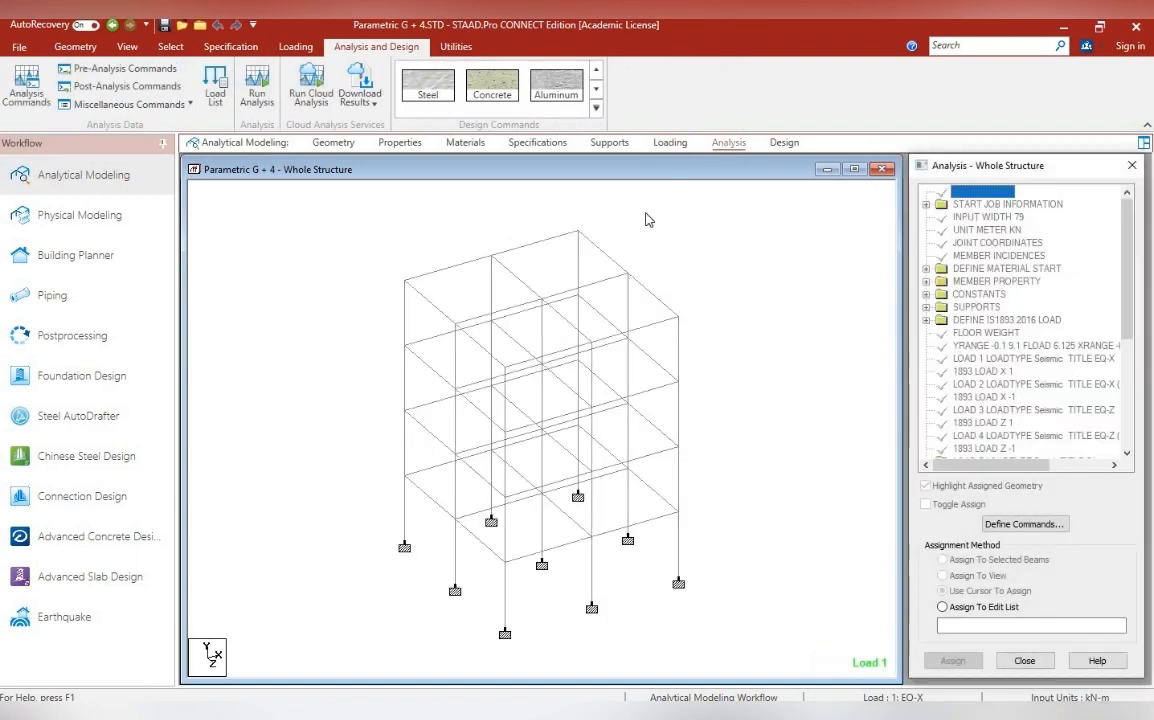
Add a single Perform Analysis command with the All print option
{"action": "left_click", "coordinate": [29, 95]}
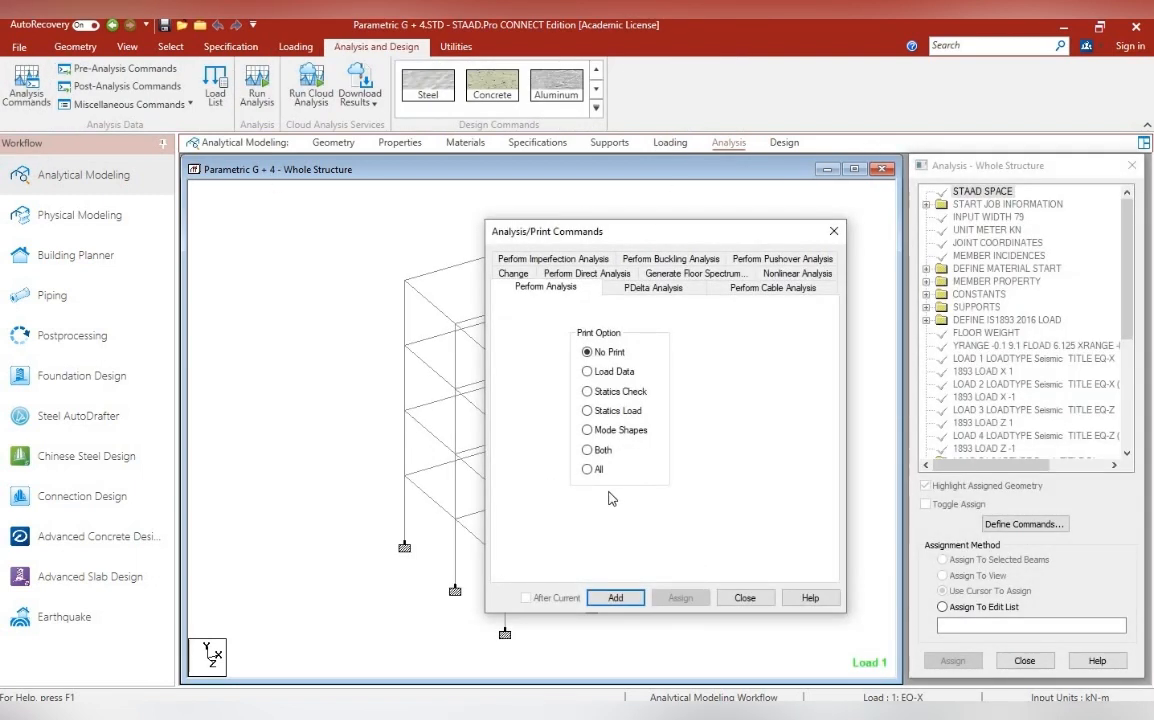
{"action": "left_click", "coordinate": [586, 470]}
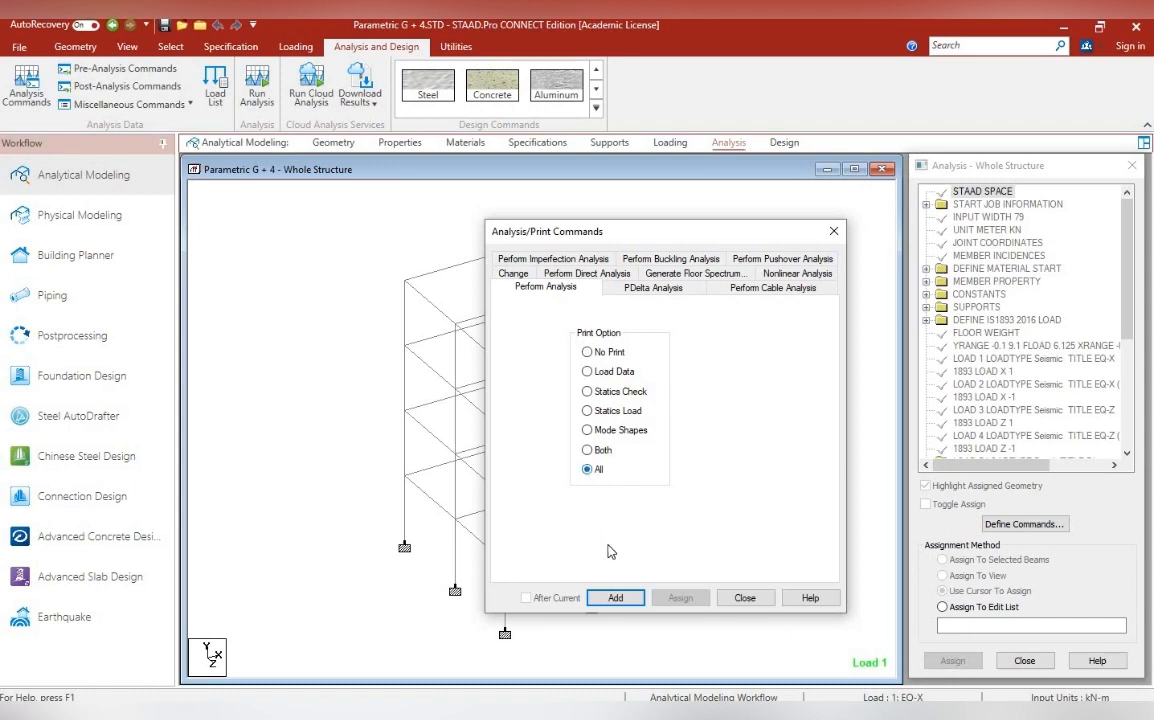
{"action": "left_click", "coordinate": [615, 598]}
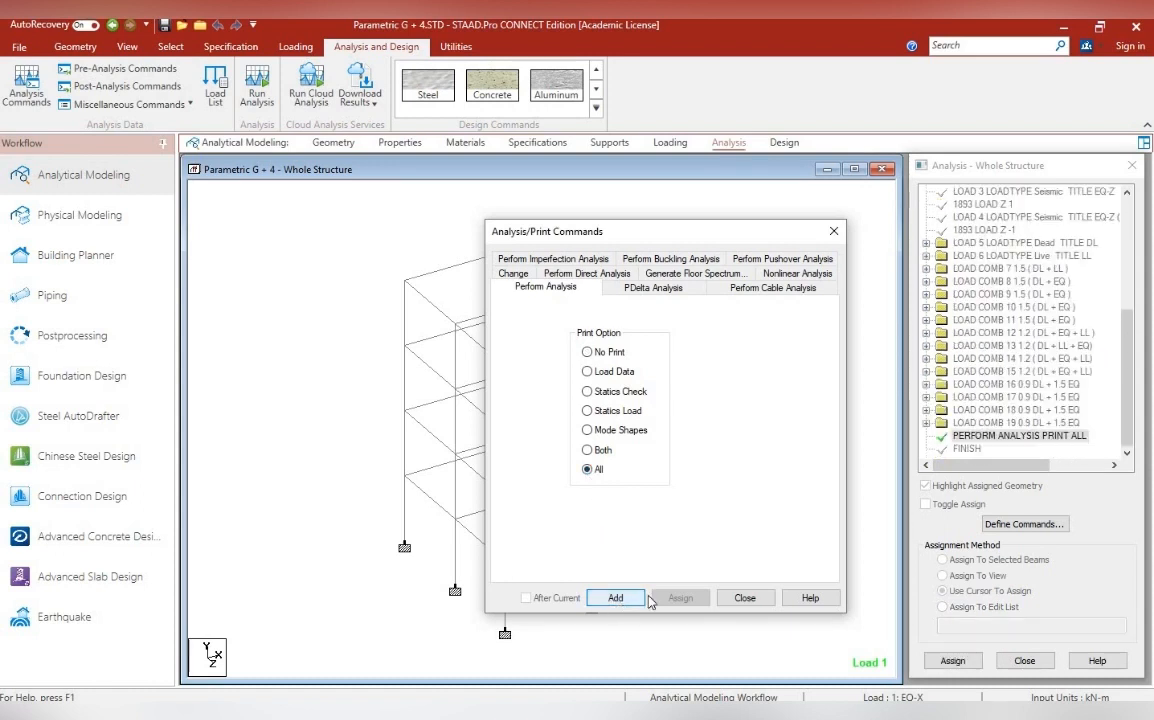
{"action": "left_click", "coordinate": [745, 598]}
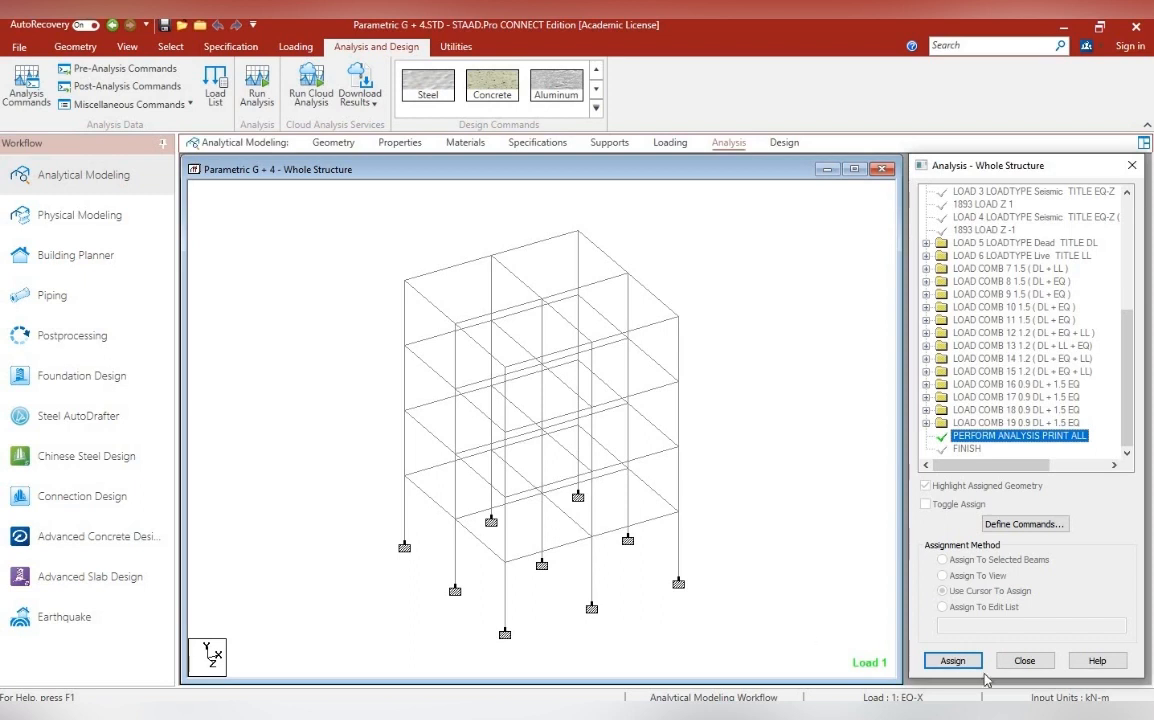
Run the analysis of the G + 4 frame, saving the modified structure, and go to post-processing mode
{"action": "left_click", "coordinate": [255, 88]}
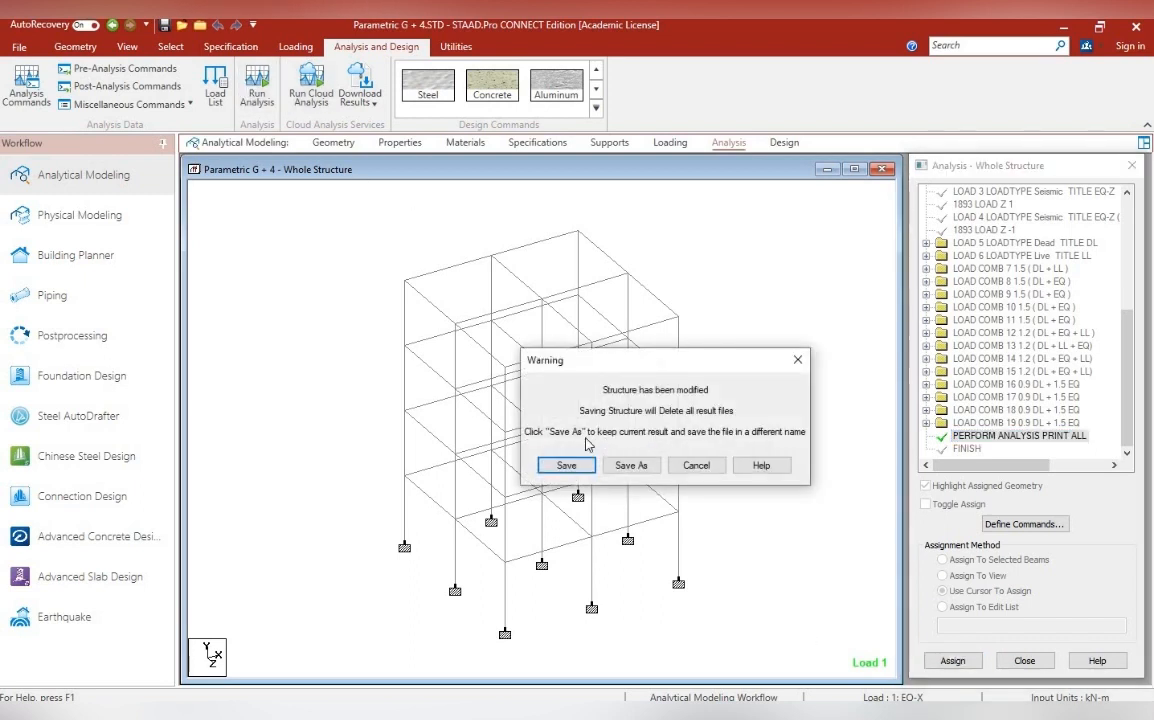
{"action": "left_click", "coordinate": [566, 466]}
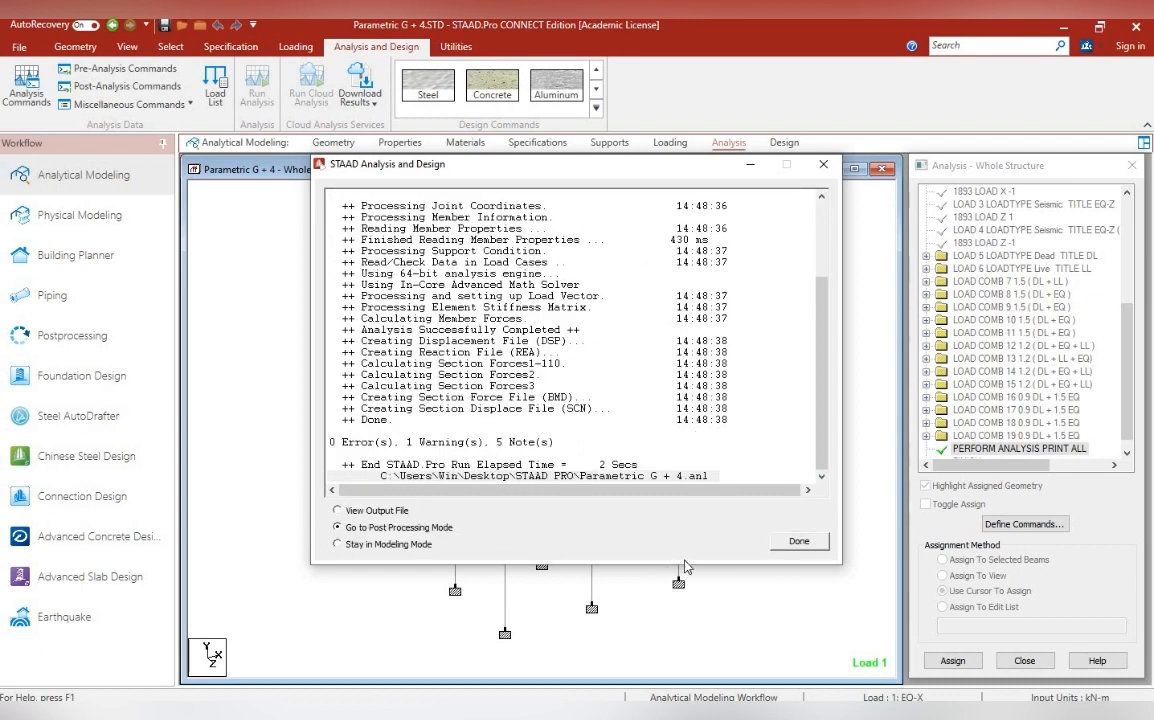
{"action": "left_click", "coordinate": [801, 543]}
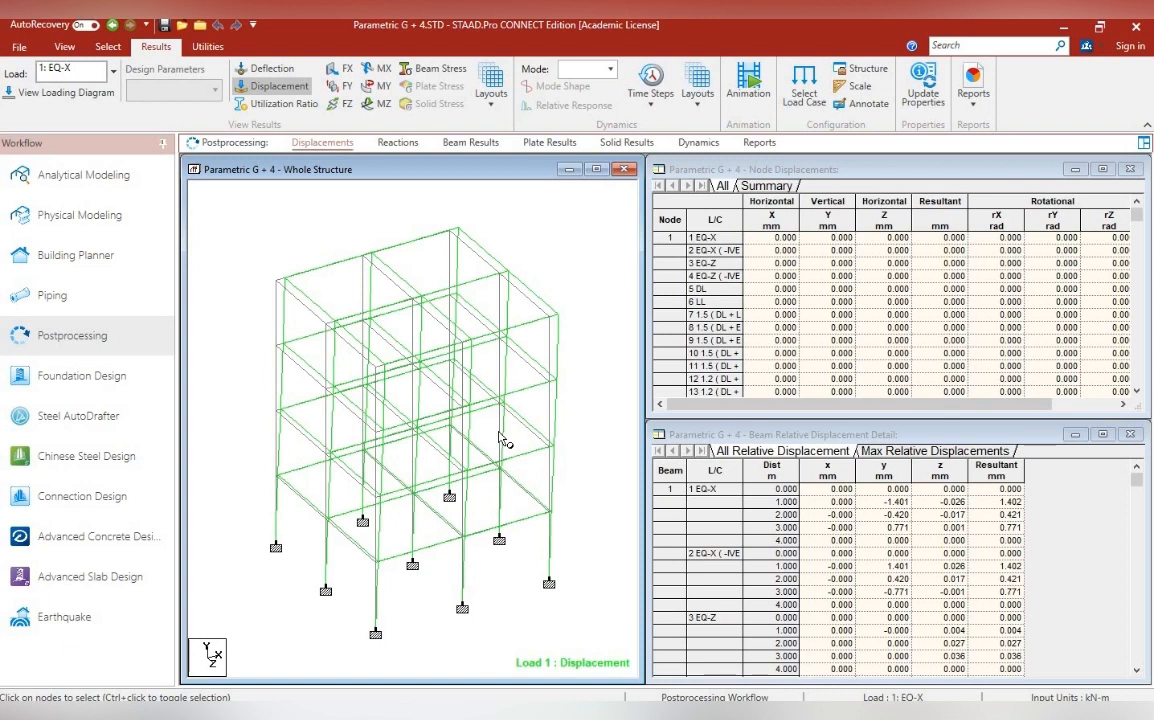
Review the support reactions of the G + 4 frame, and return to its displacement results
{"action": "left_click", "coordinate": [398, 143]}
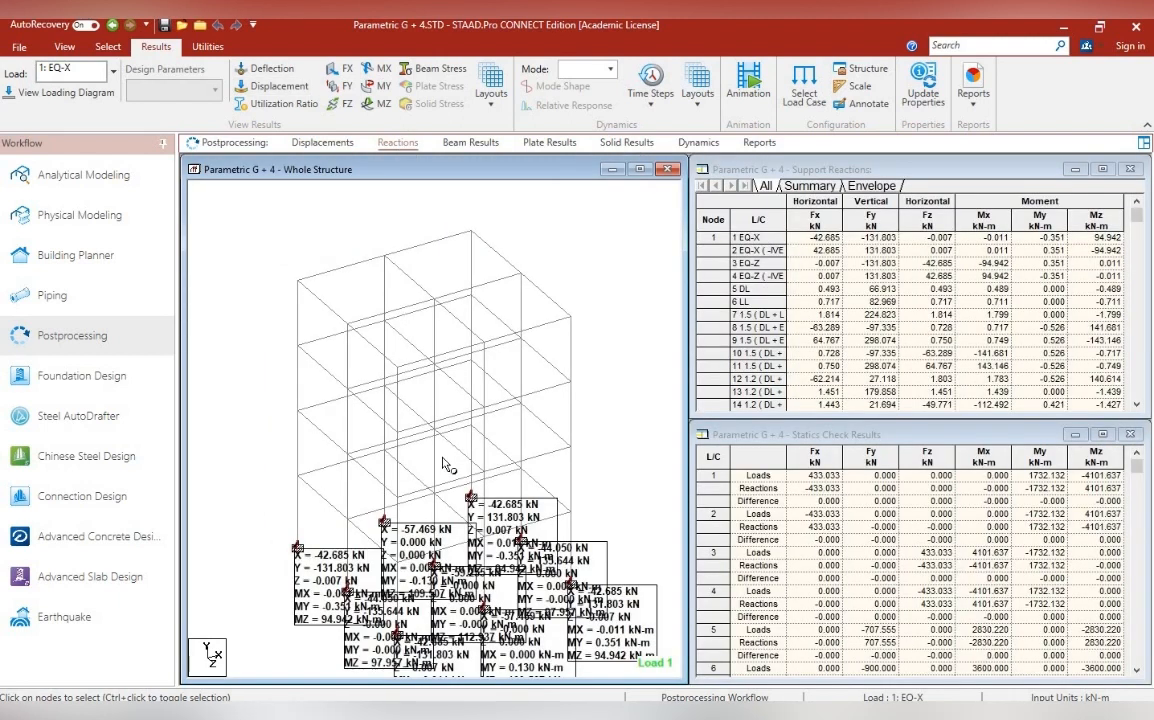
{"action": "scroll", "coordinate": [447, 465], "scroll_direction": "up", "scroll_amount": 1}
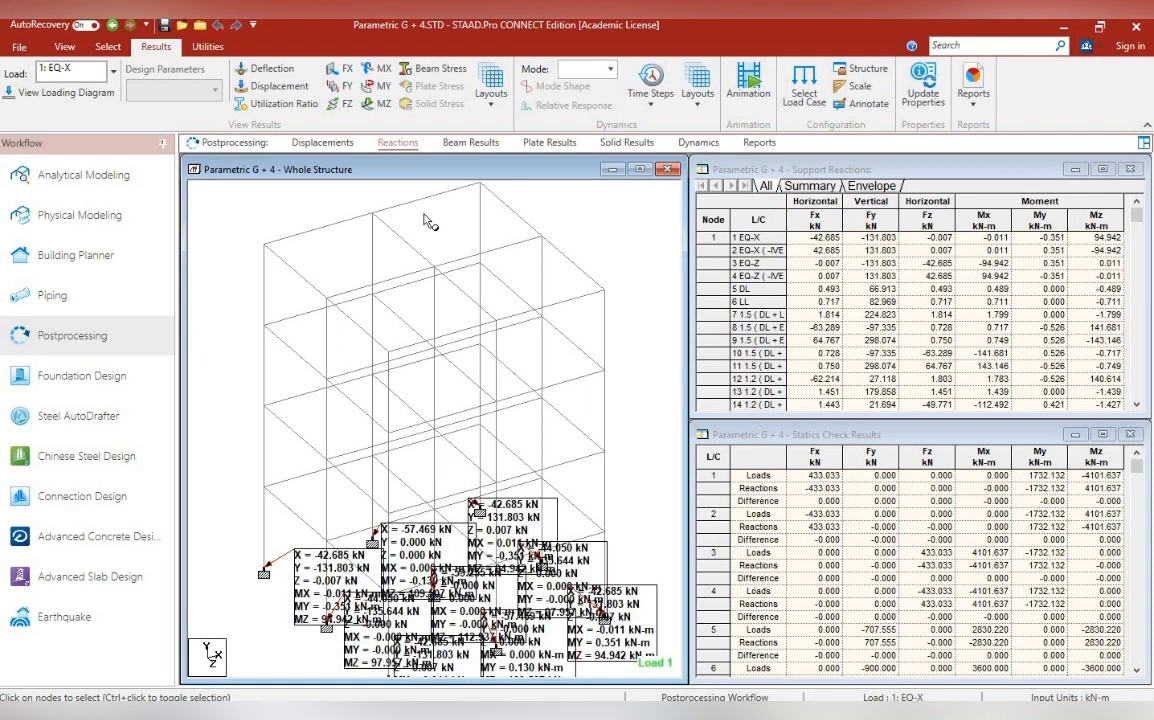
{"action": "left_click", "coordinate": [340, 145]}
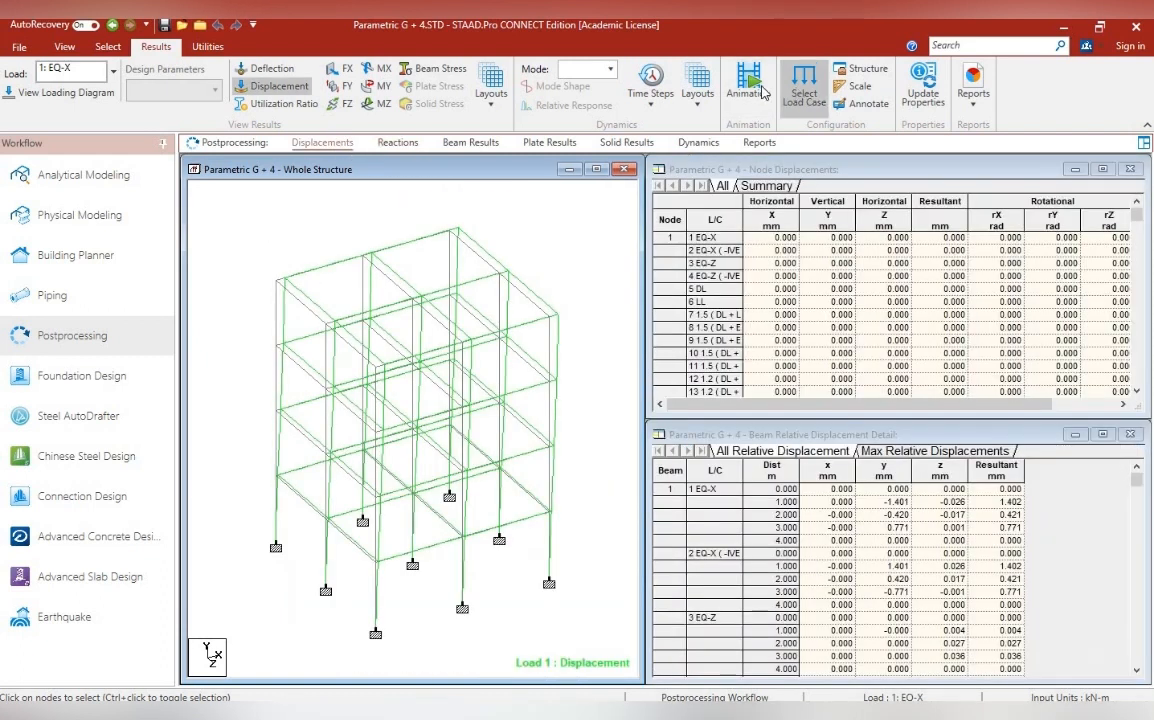
Animate the deflection of the whole G + 4 frame for load case 1: EQ-X, and switch to the report preview
{"action": "left_click", "coordinate": [748, 82]}
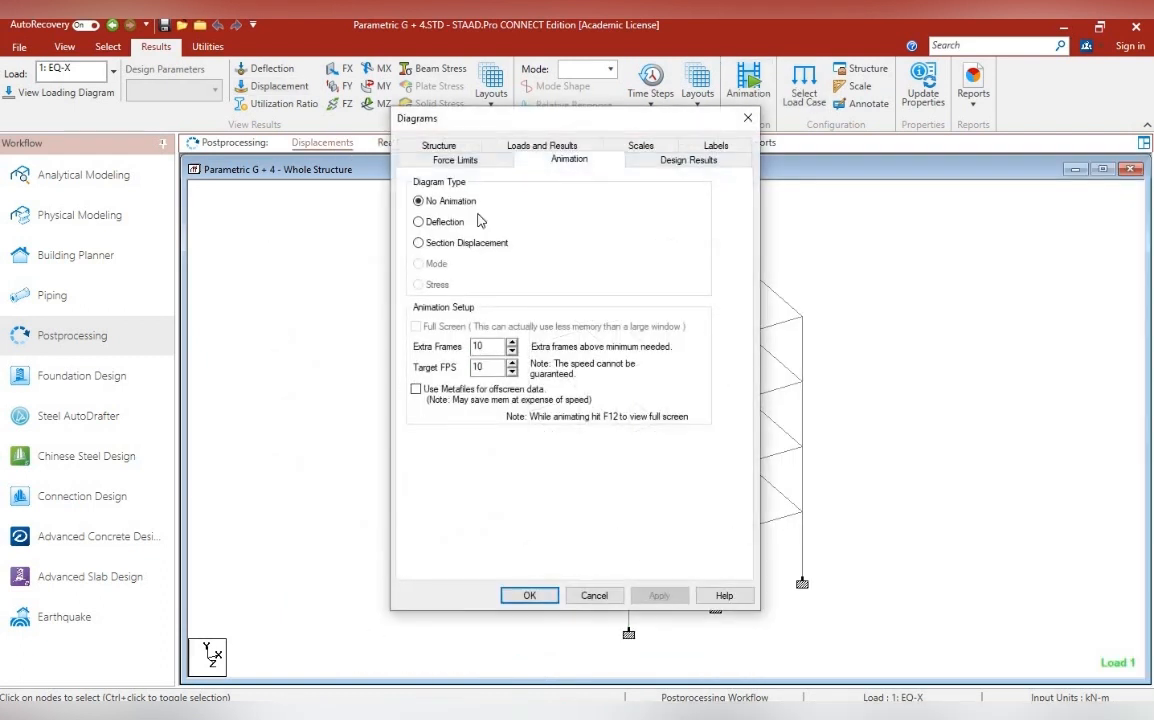
{"action": "left_click", "coordinate": [430, 222]}
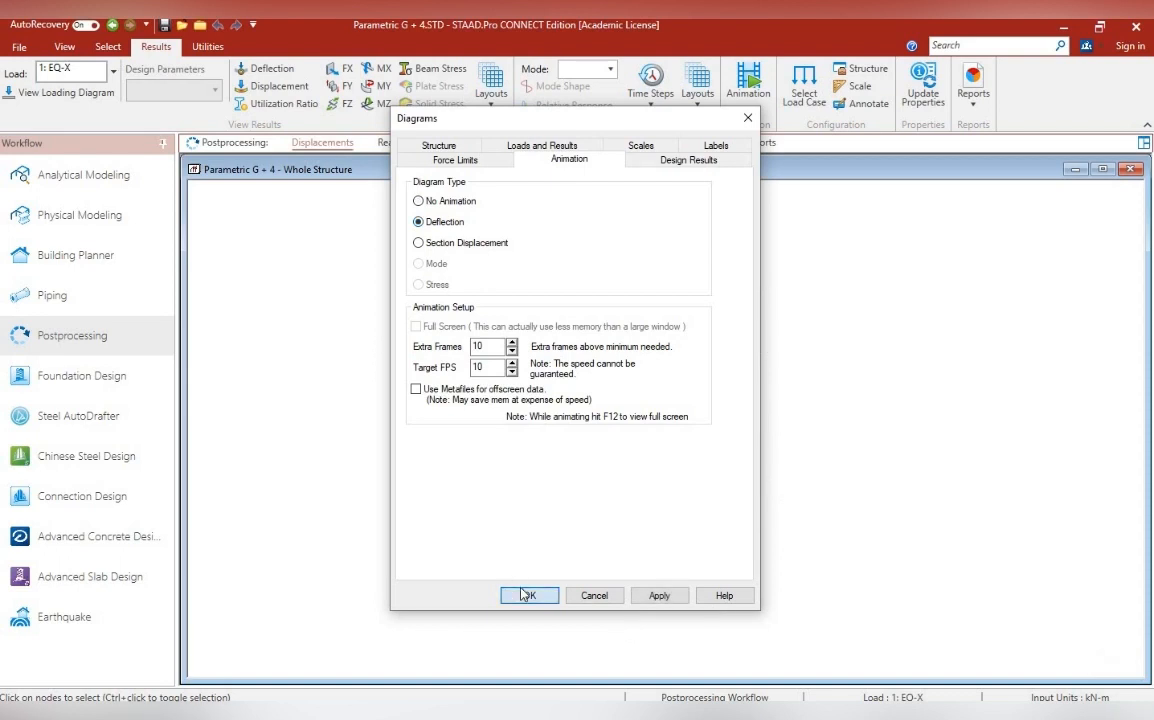
{"action": "left_click", "coordinate": [525, 595]}
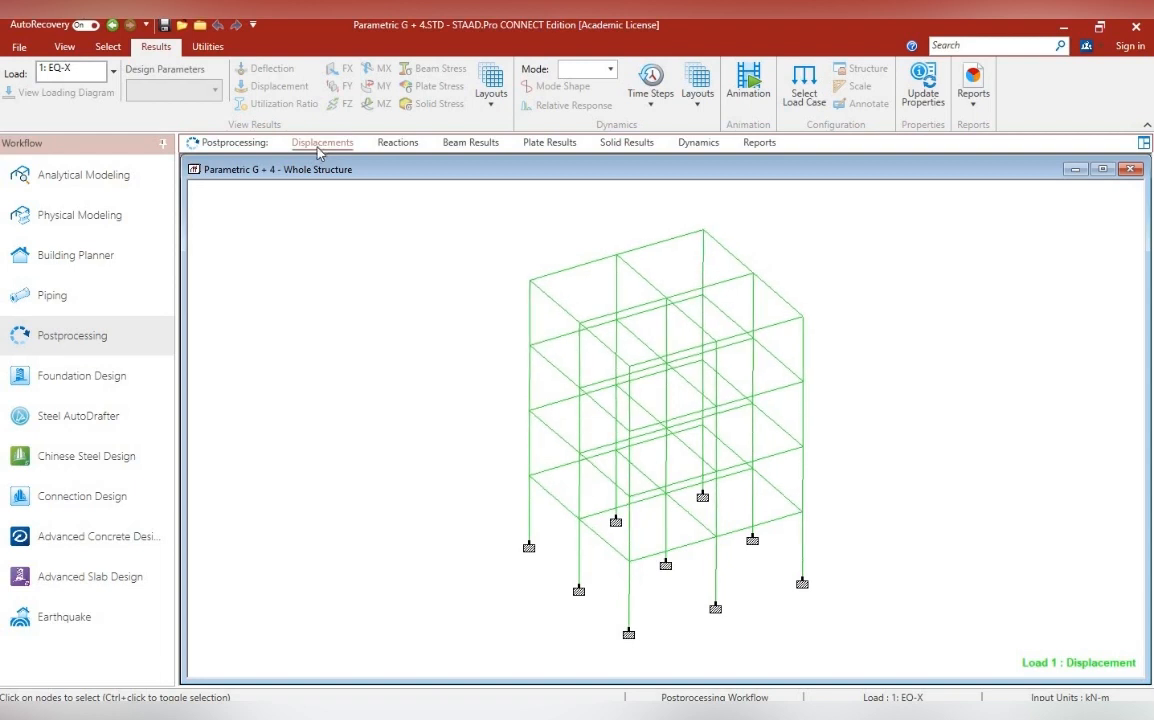
{"action": "left_click", "coordinate": [322, 143]}
{"action": "left_click", "coordinate": [762, 143]}
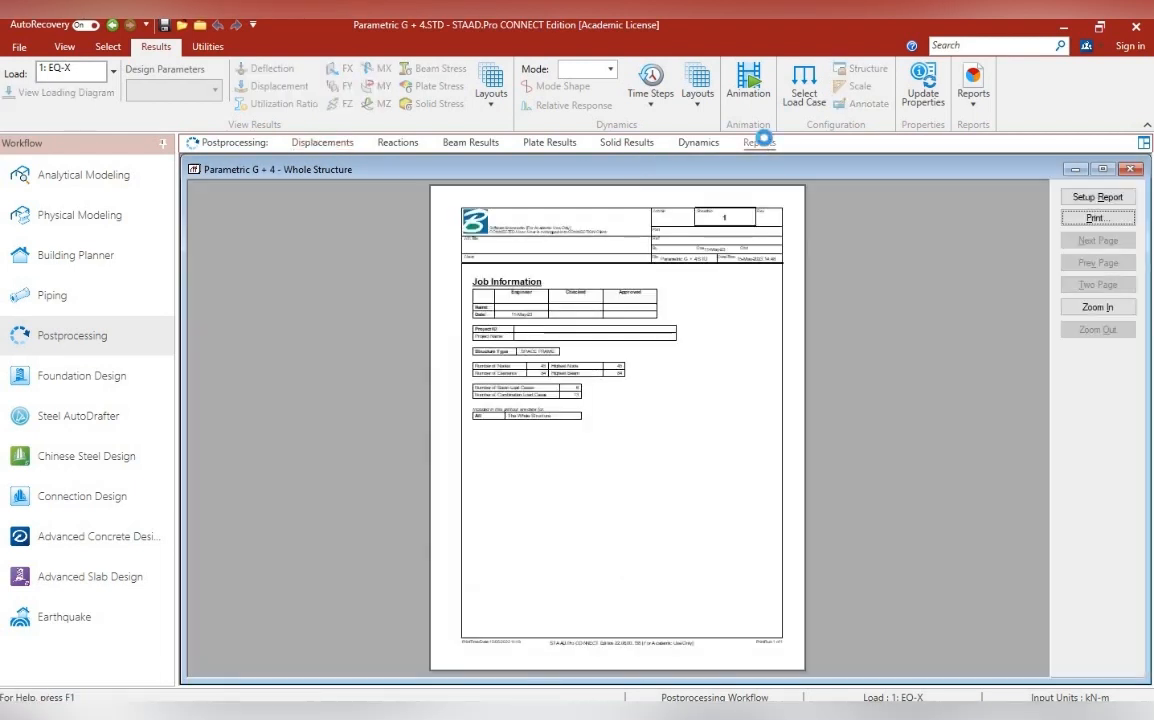
{"action": "left_click", "coordinate": [1090, 197]}
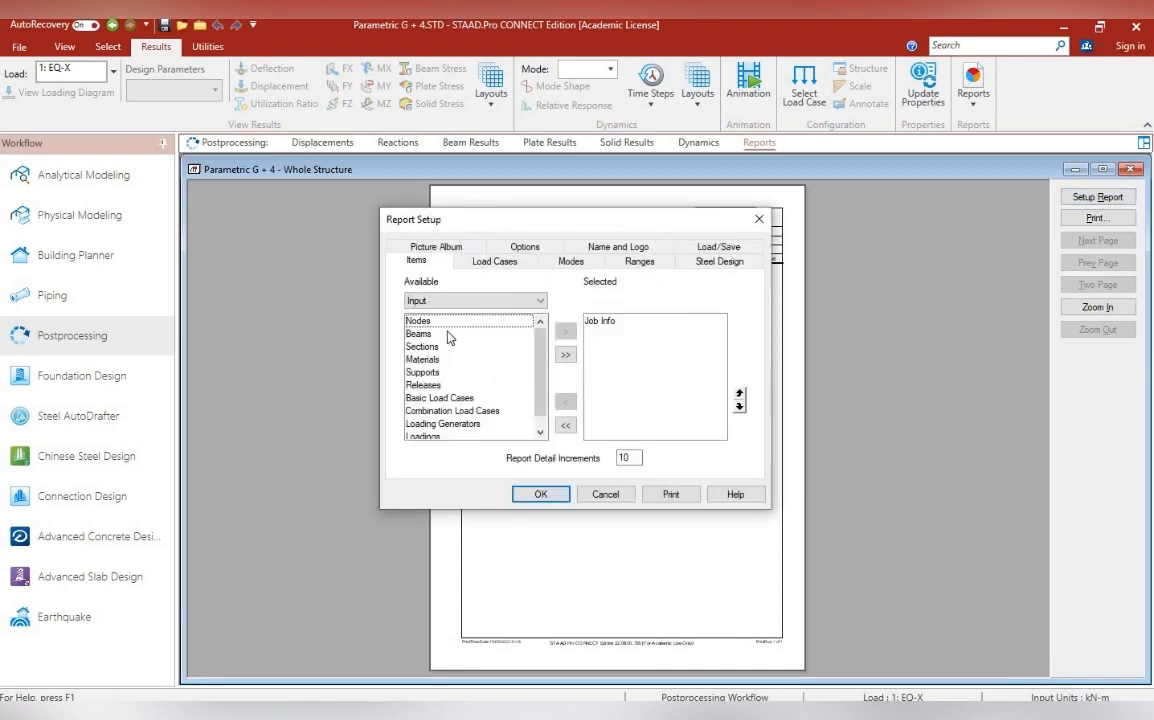
{"action": "left_click", "coordinate": [451, 301]}
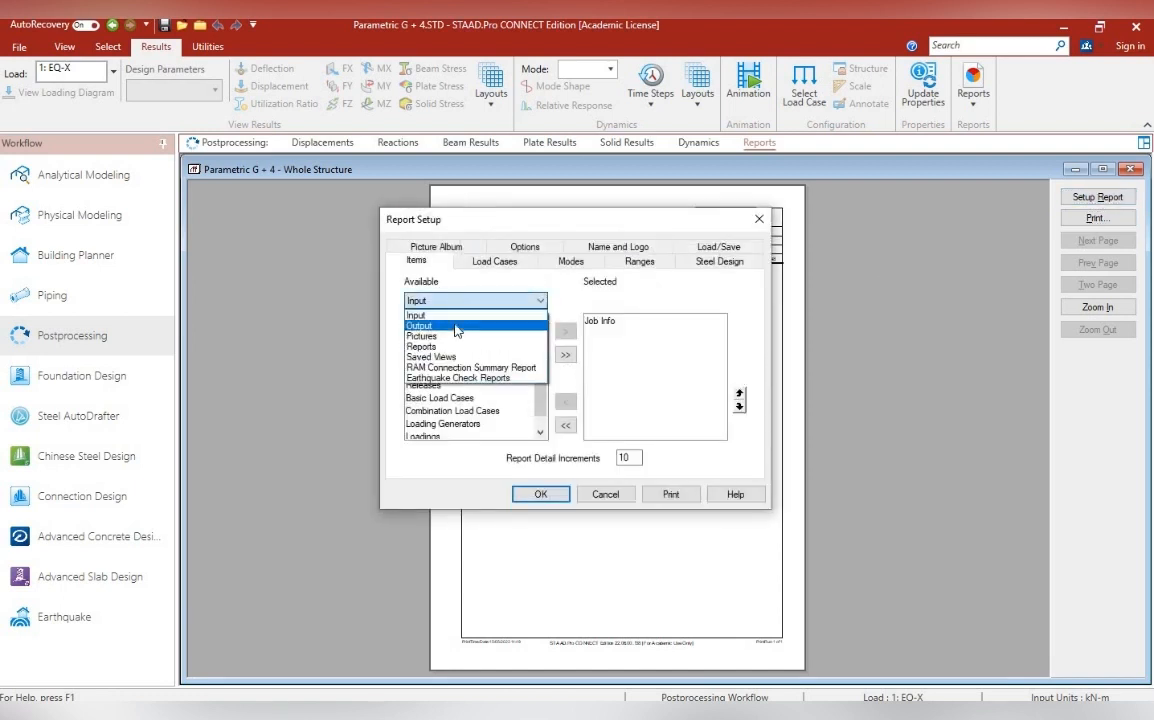
{"action": "left_click", "coordinate": [456, 326]}
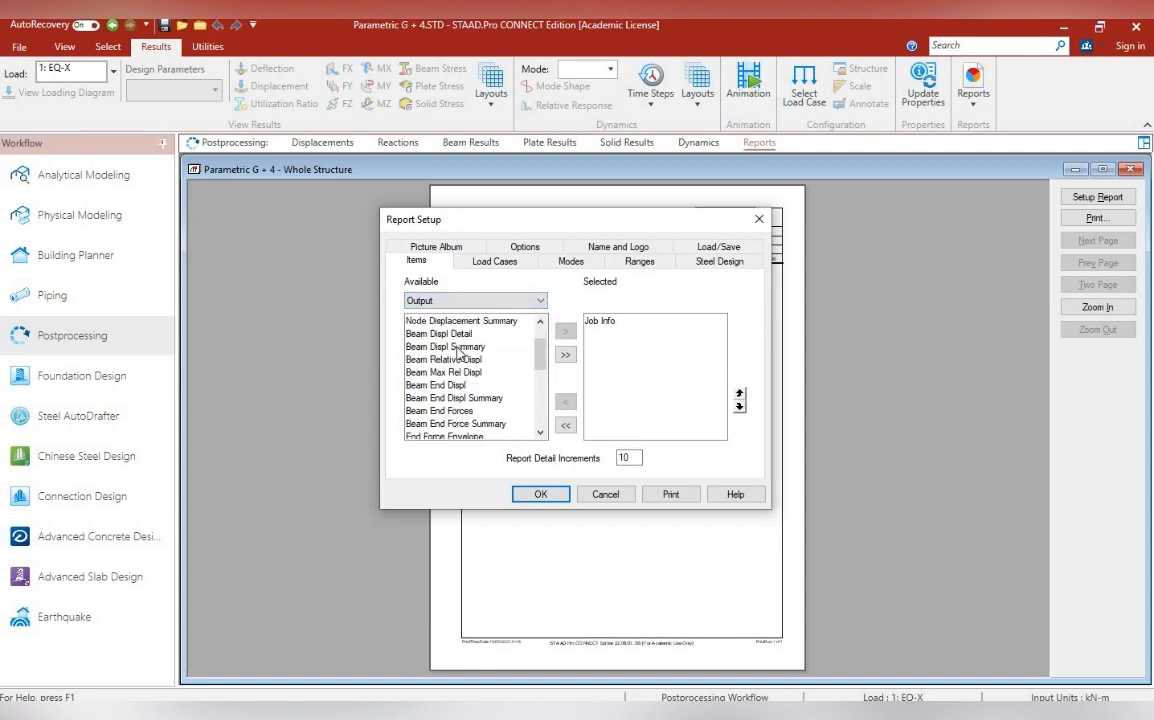
{"action": "scroll", "coordinate": [452, 370], "scroll_direction": "down", "scroll_amount": 8}
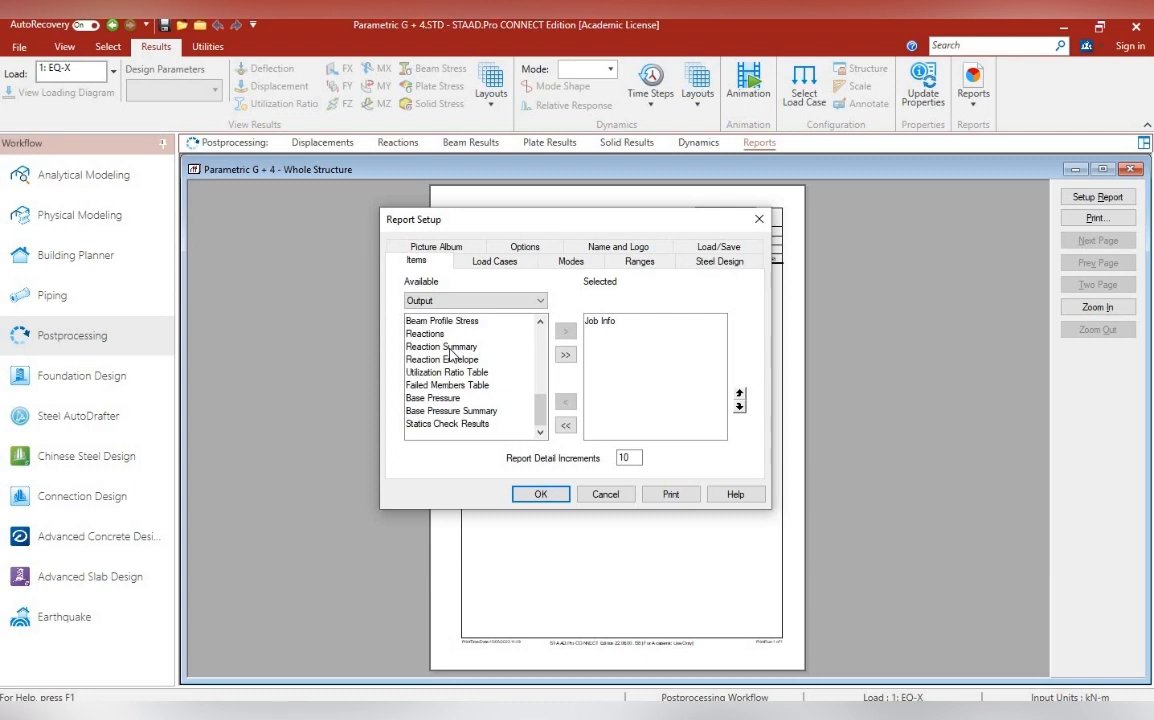
{"action": "left_click", "coordinate": [450, 348]}
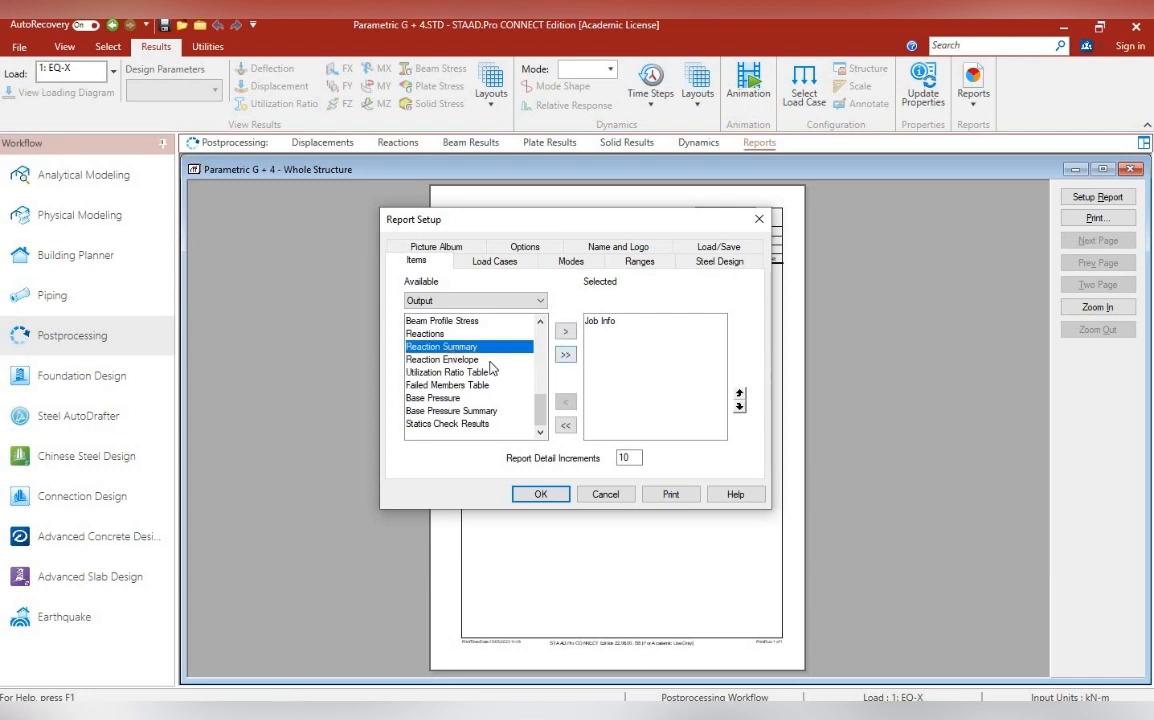
{"action": "left_click", "coordinate": [441, 334]}
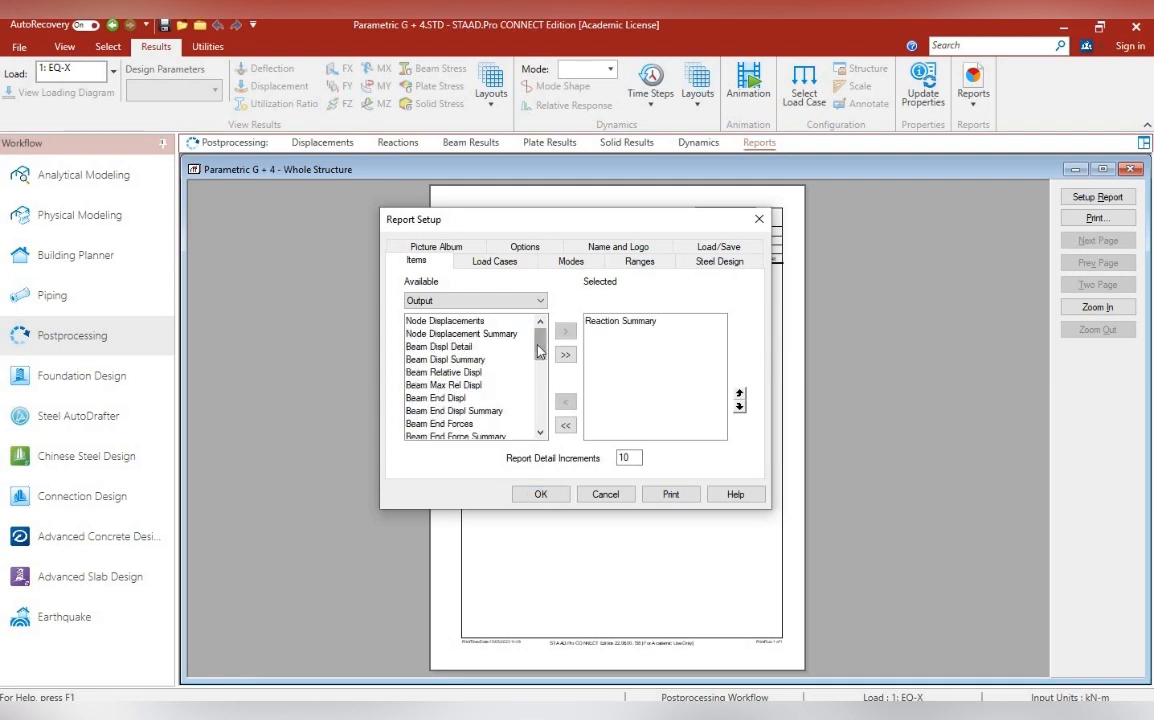
{"action": "left_click", "coordinate": [759, 219]}
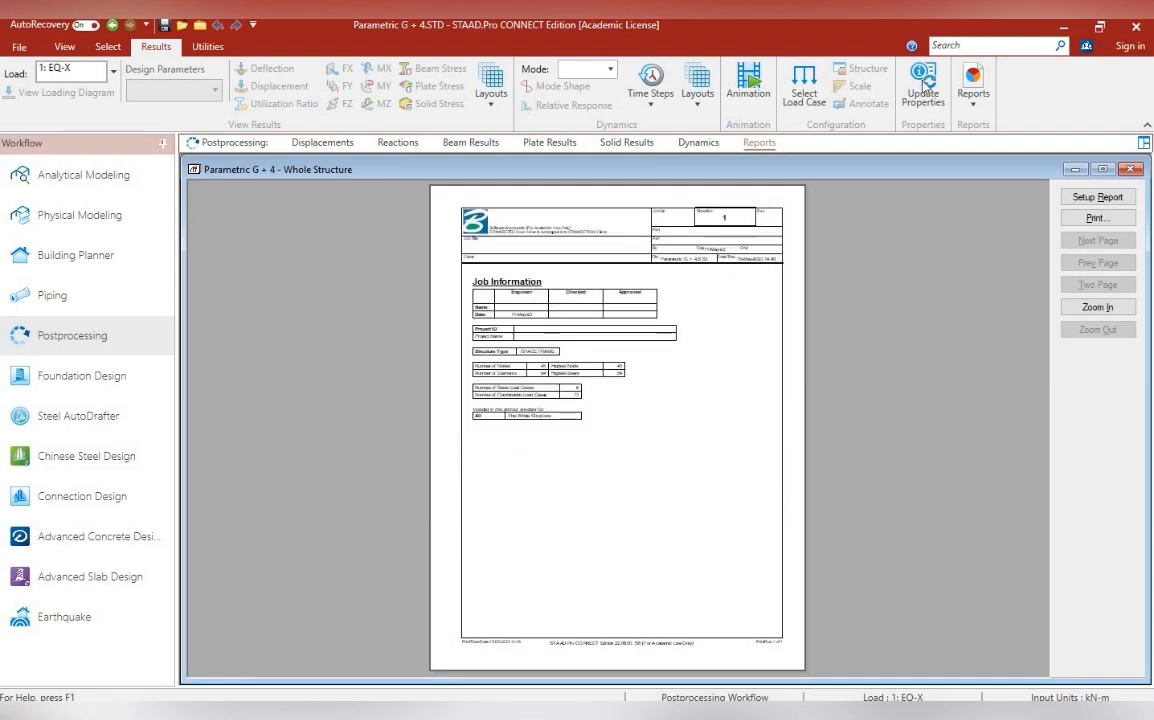
Remove Job Info from the selected items in the report setup
{"action": "left_click", "coordinate": [1085, 198]}
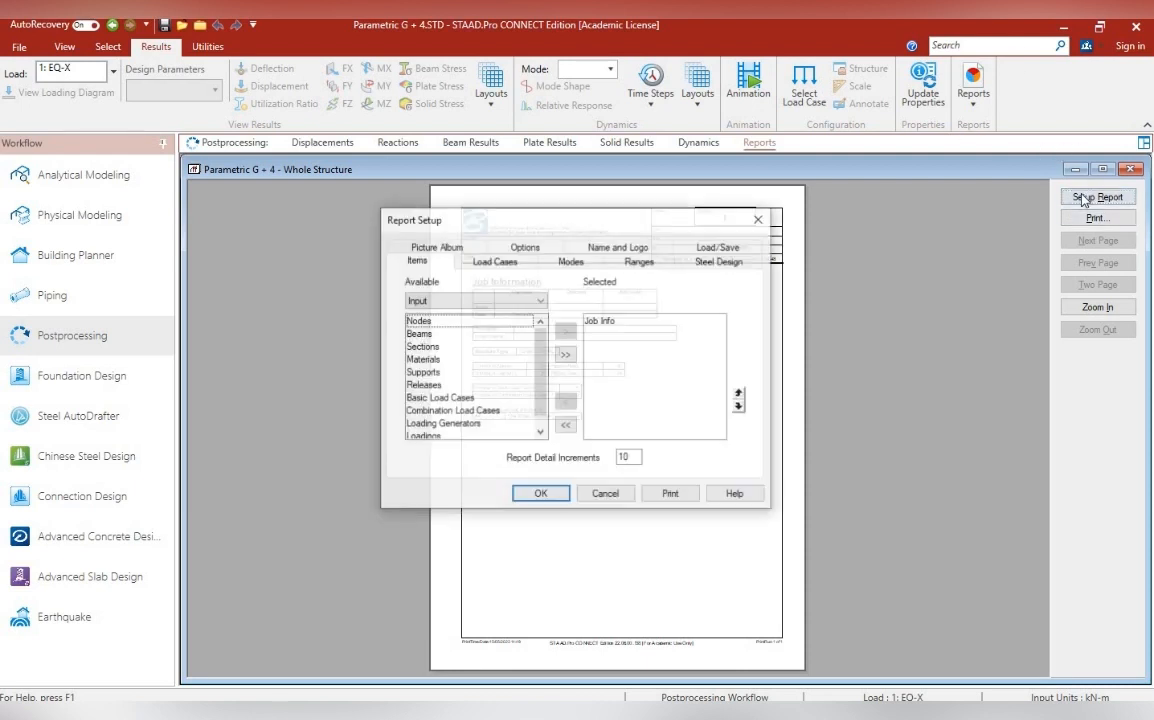
{"action": "left_click", "coordinate": [629, 322]}
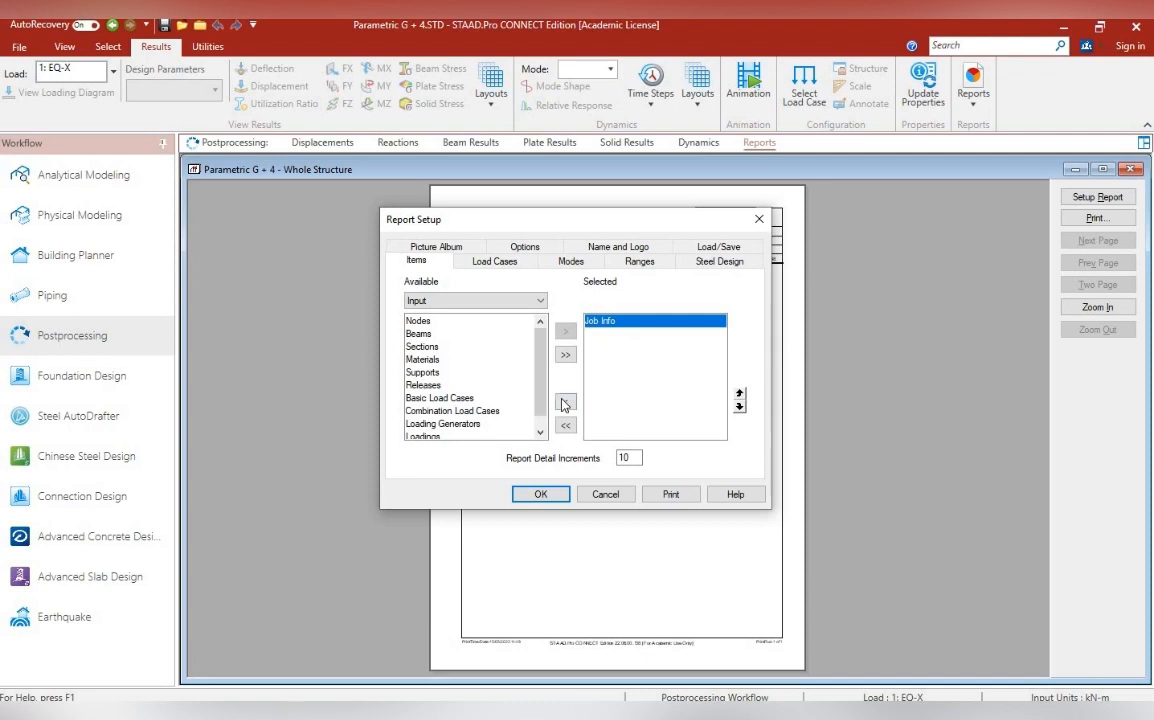
{"action": "left_click", "coordinate": [563, 403]}
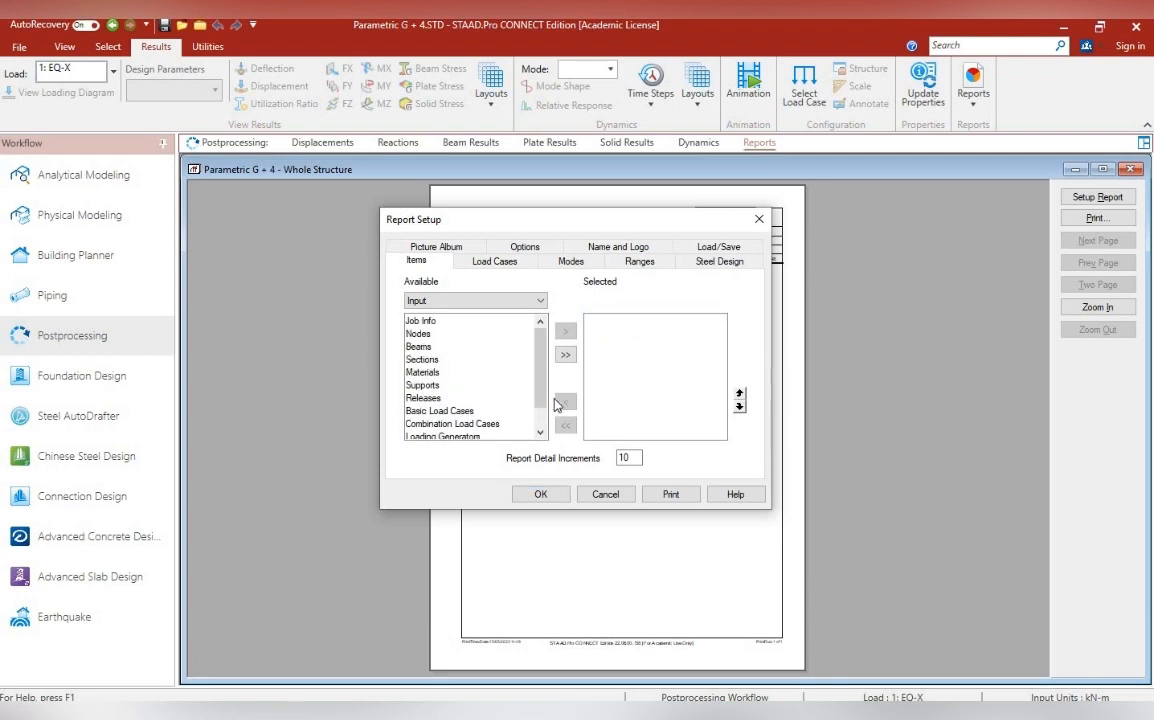
Add the Reaction Summary output item to the report's selected items
{"action": "left_click", "coordinate": [505, 300]}
{"action": "left_click", "coordinate": [470, 326]}
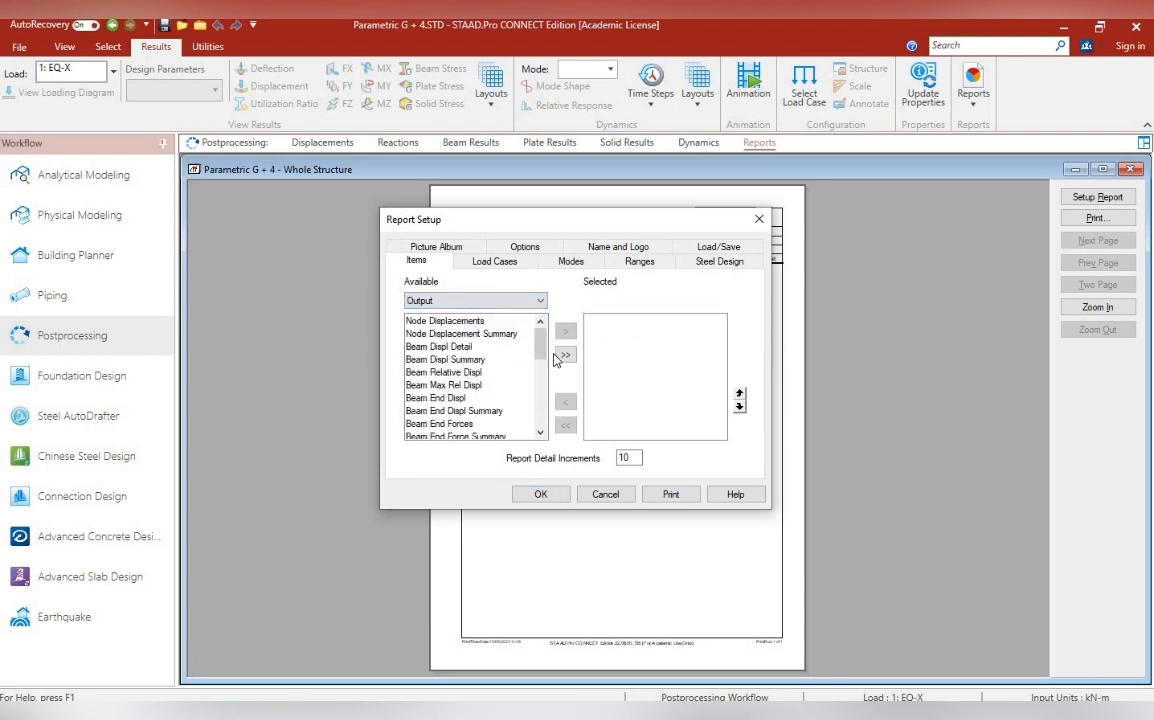
{"action": "scroll", "coordinate": [495, 368], "scroll_direction": "down", "scroll_amount": 10}
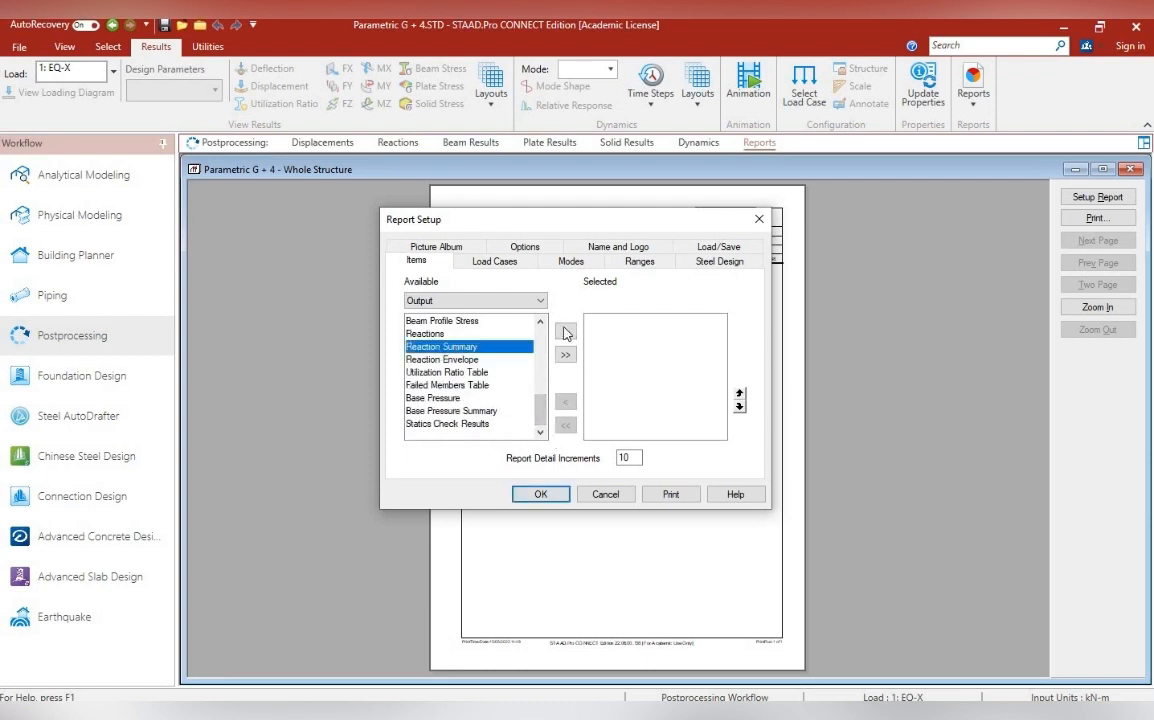
{"action": "left_click", "coordinate": [565, 331]}
Add the Beam Displ Detail output item to the report, and apply the report setup
{"action": "left_click_drag", "start_coordinate": [538, 418], "coordinate": [535, 340]}
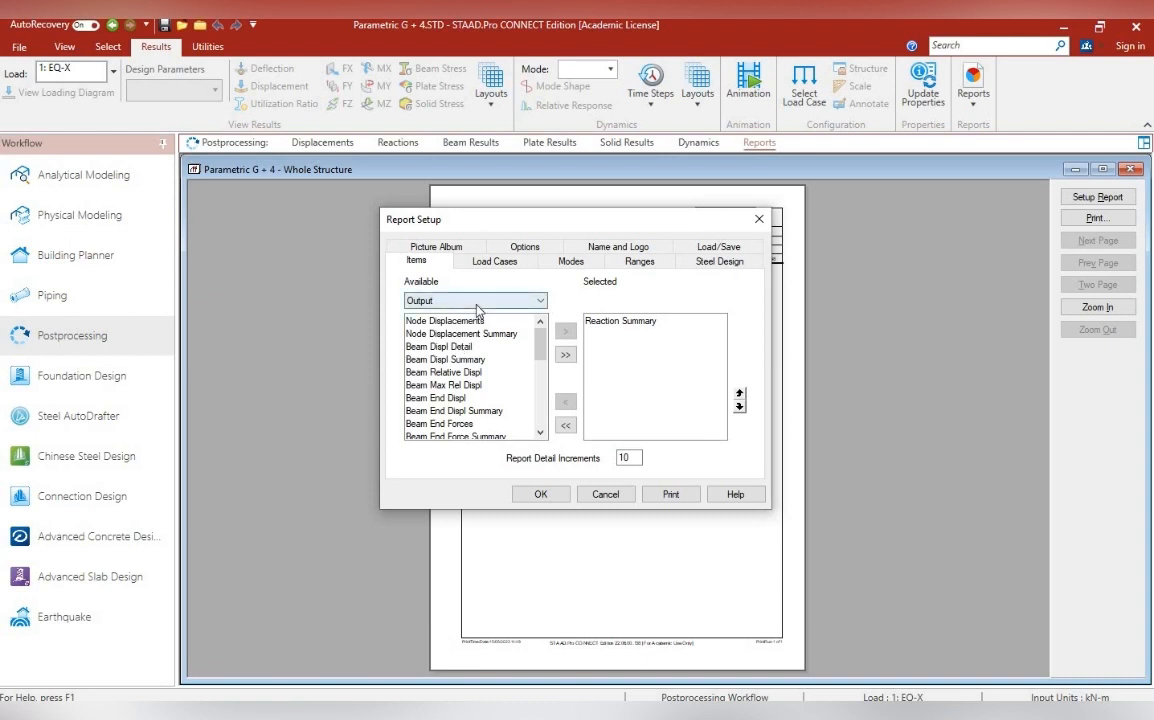
{"action": "left_click", "coordinate": [438, 347]}
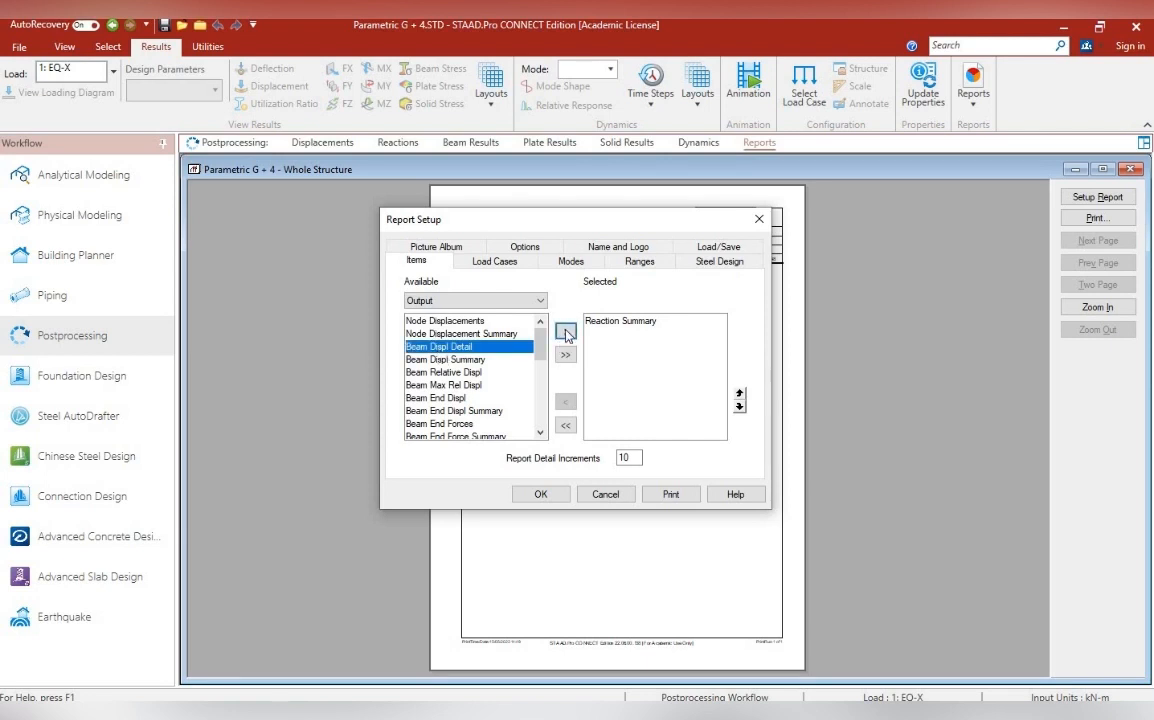
{"action": "left_click", "coordinate": [565, 332]}
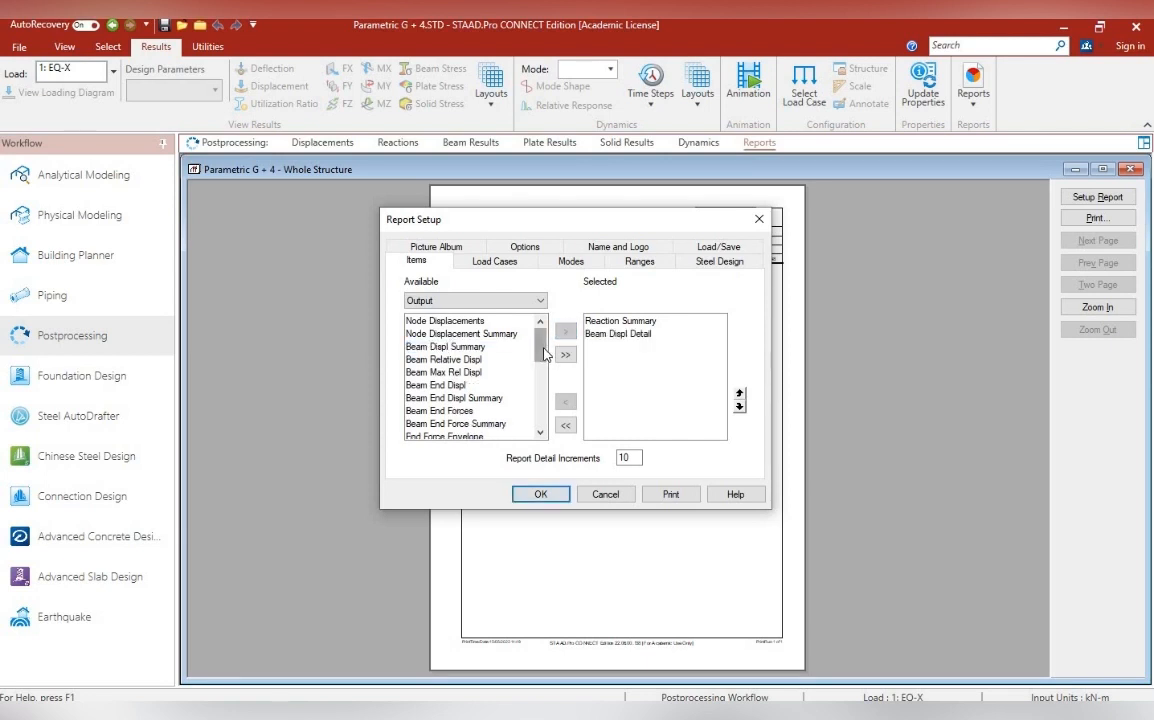
{"action": "left_click_drag", "start_coordinate": [539, 364], "coordinate": [546, 396]}
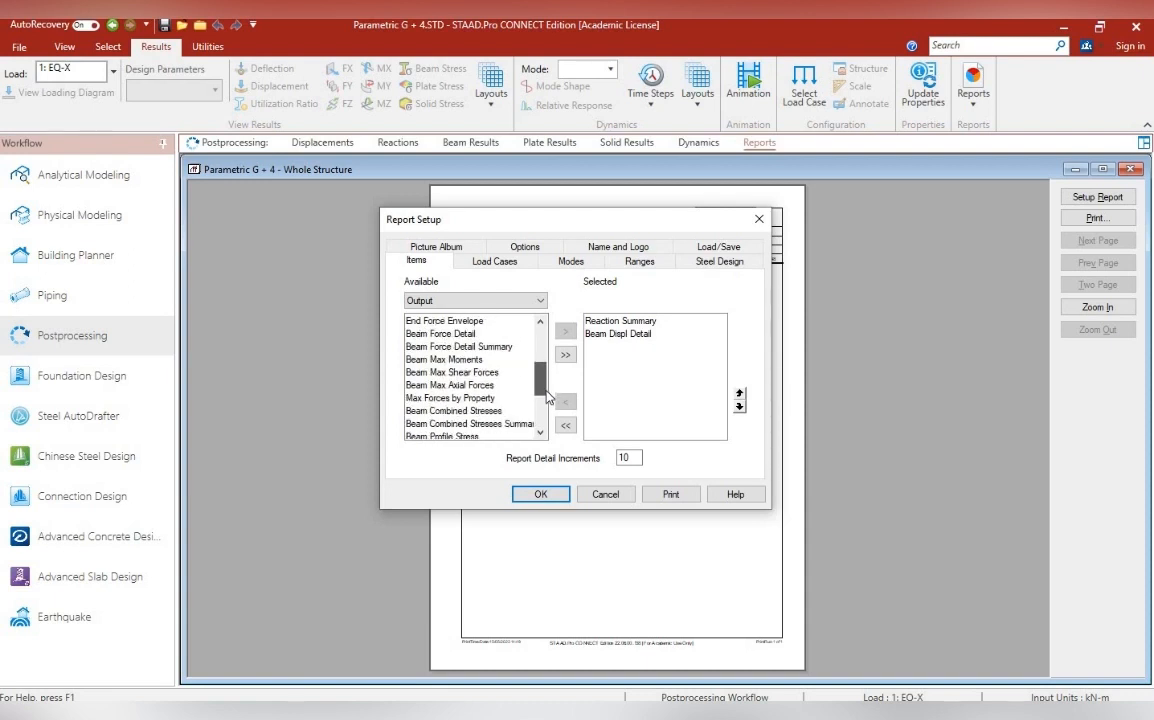
{"action": "left_click_drag", "start_coordinate": [546, 397], "coordinate": [553, 424]}
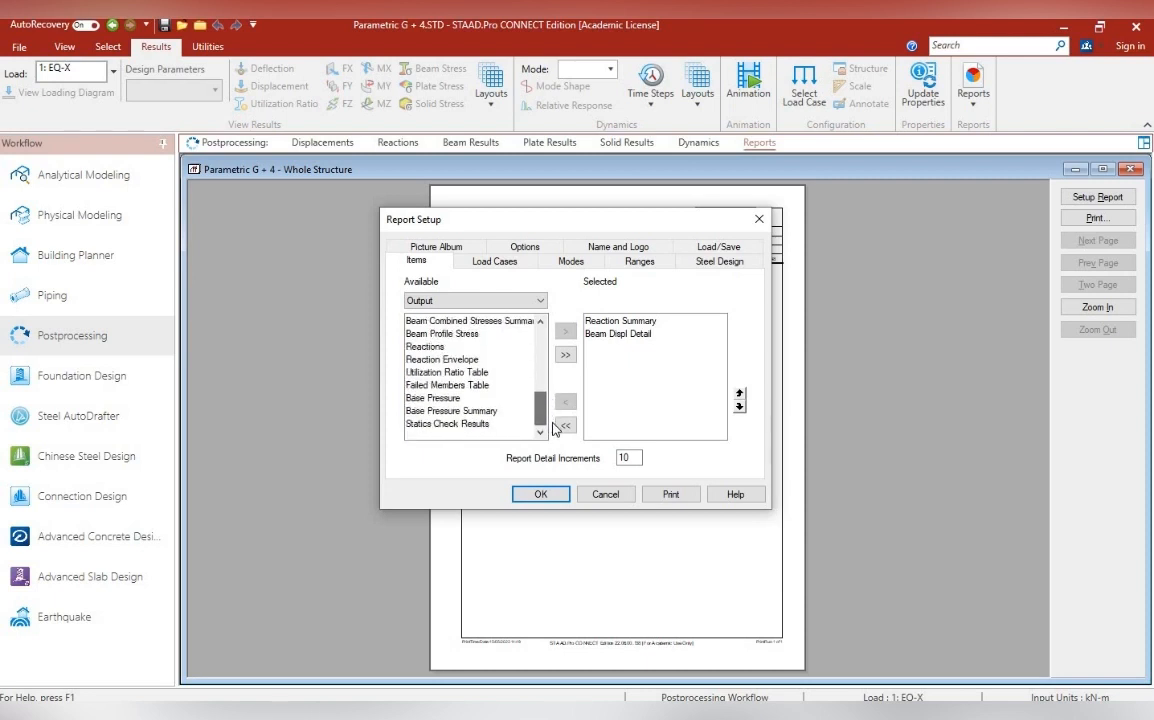
{"action": "scroll", "coordinate": [537, 346], "scroll_direction": "up", "scroll_amount": 10}
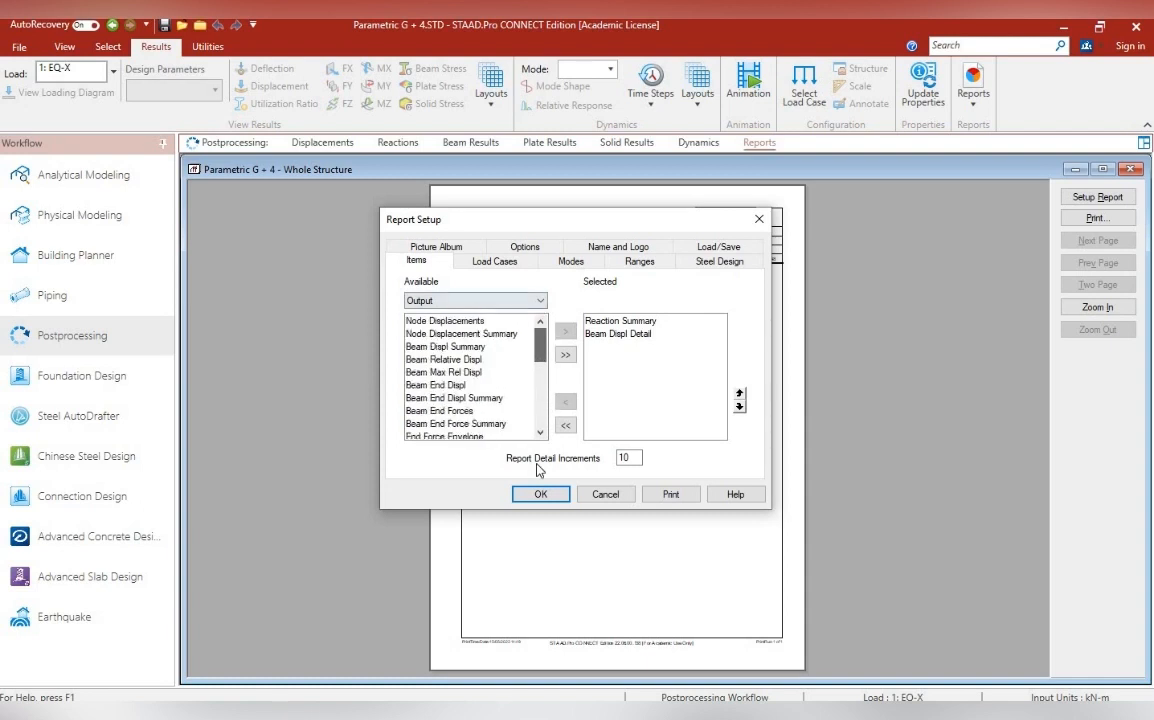
{"action": "left_click", "coordinate": [540, 494]}
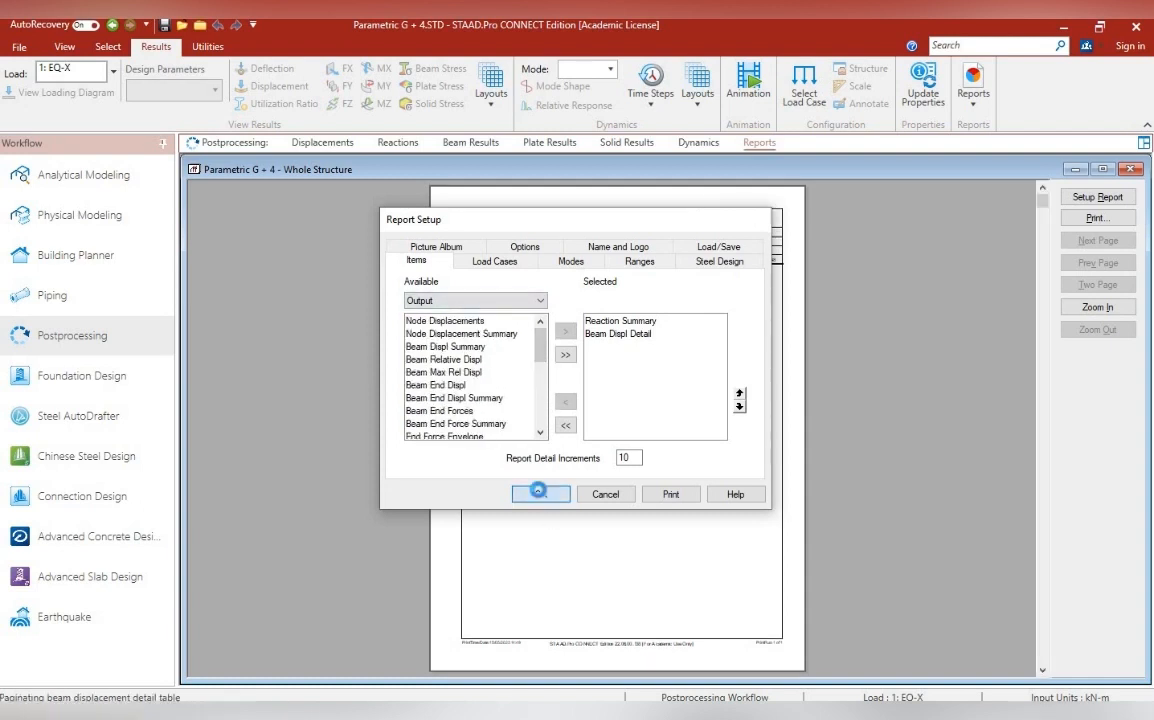